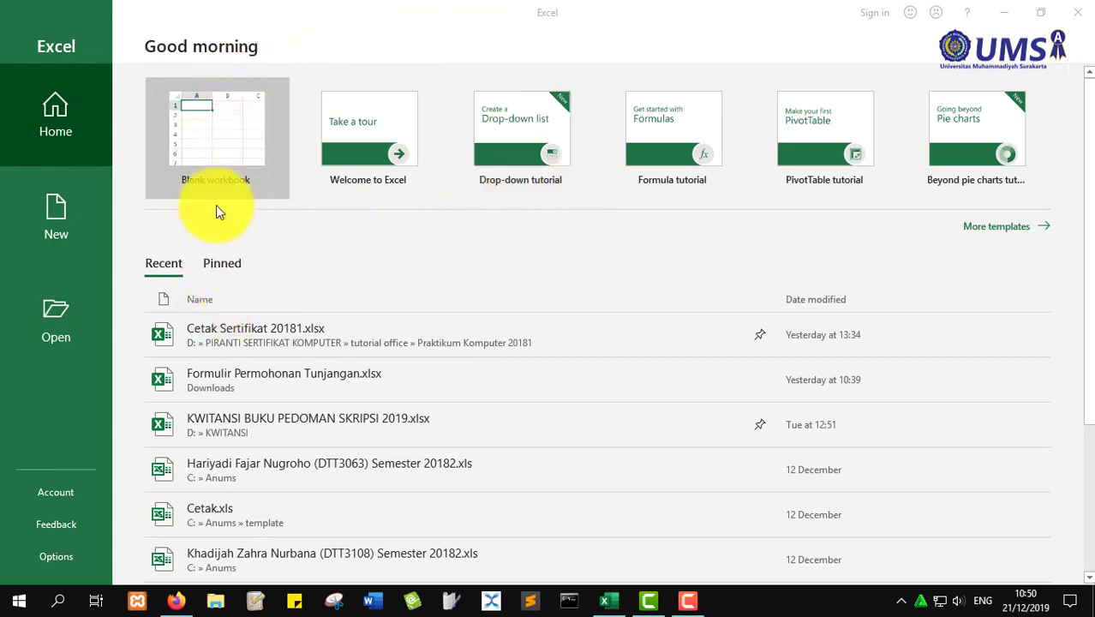
- Create a blank workbook (Book1) from the Excel start screen
click(206, 151)
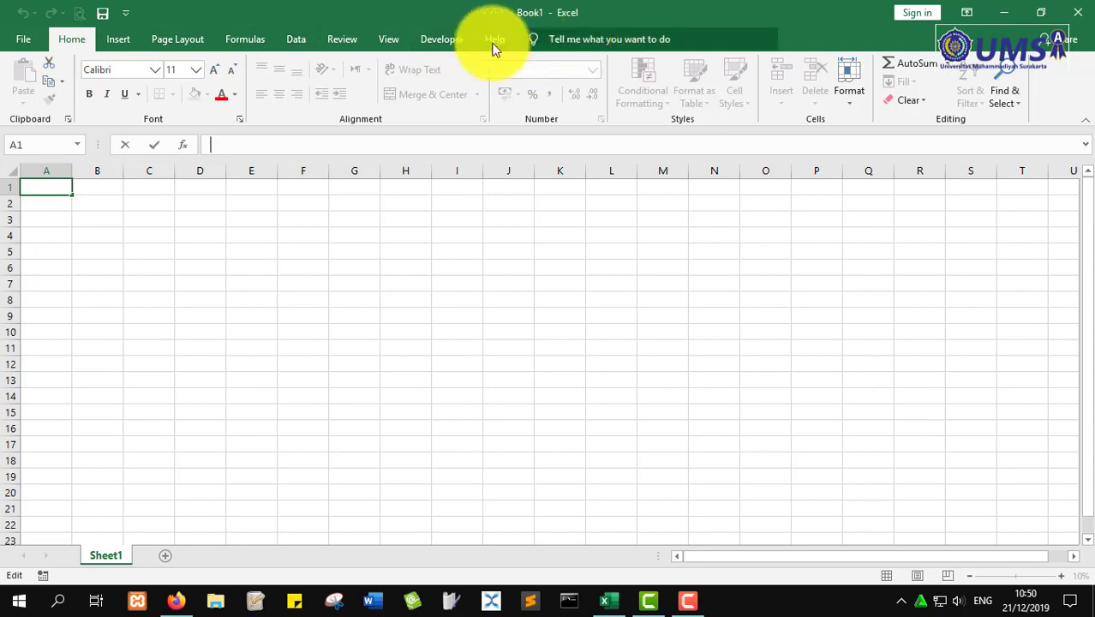
click(85, 202)
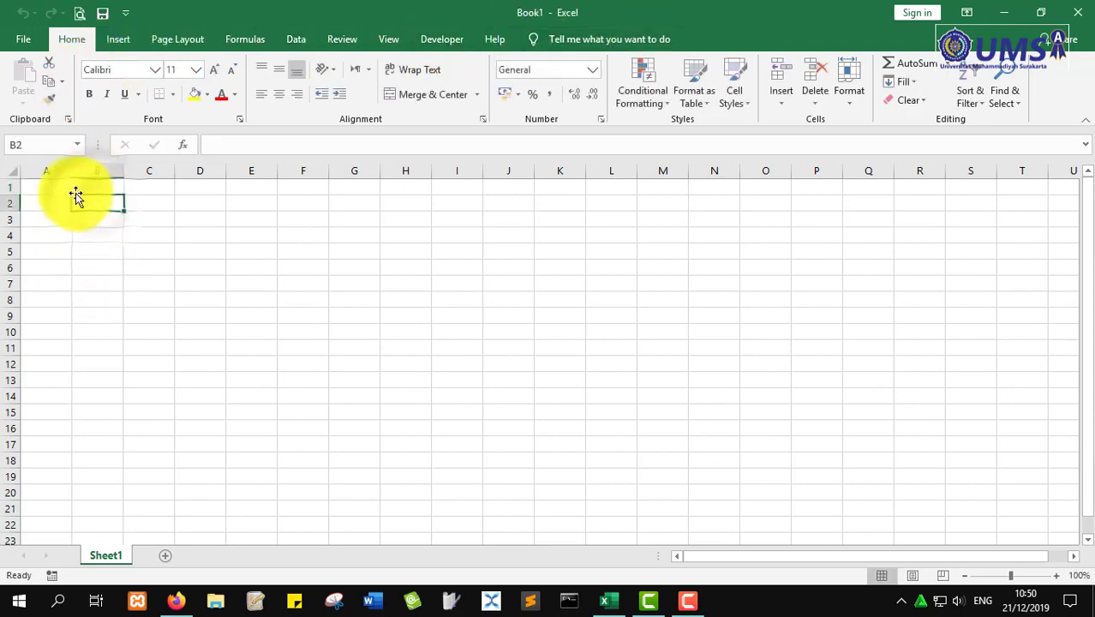
click(47, 189)
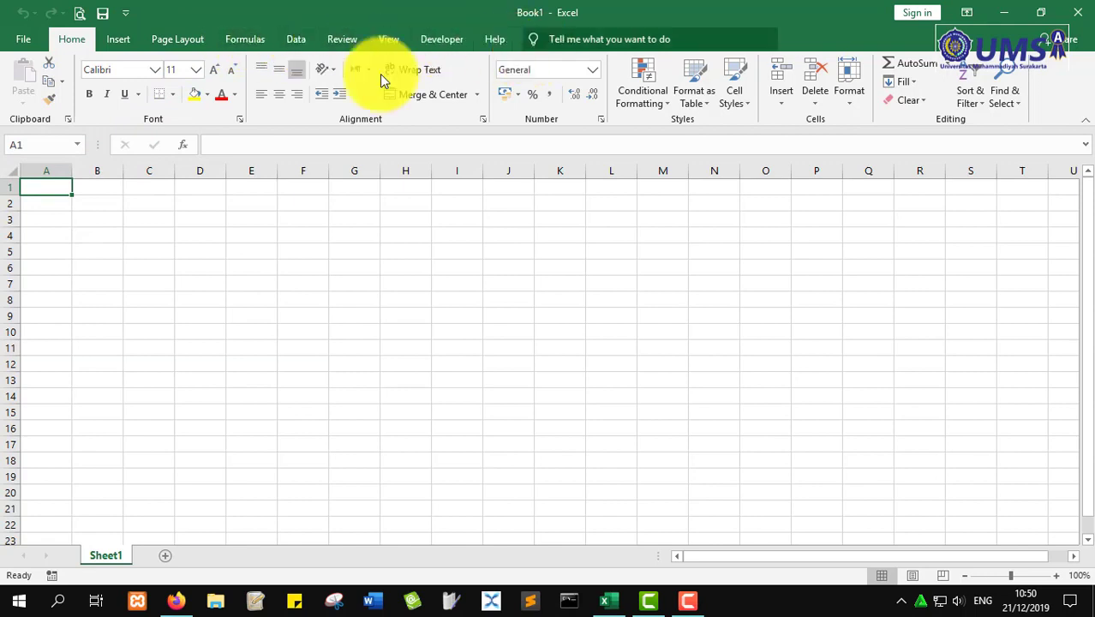
click(52, 200)
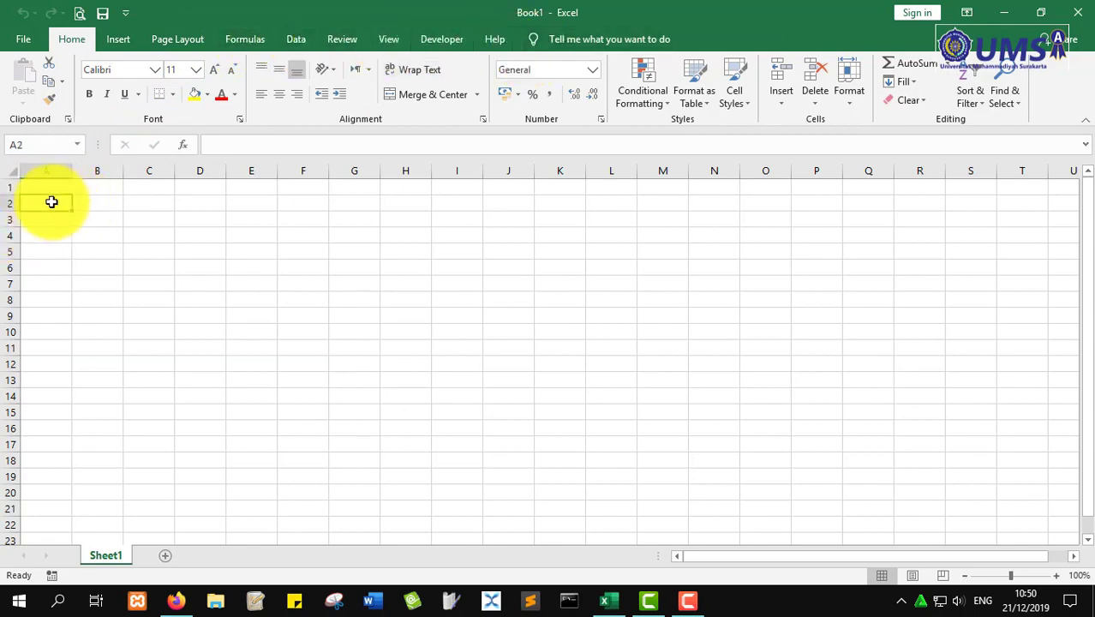
click(47, 189)
click(99, 188)
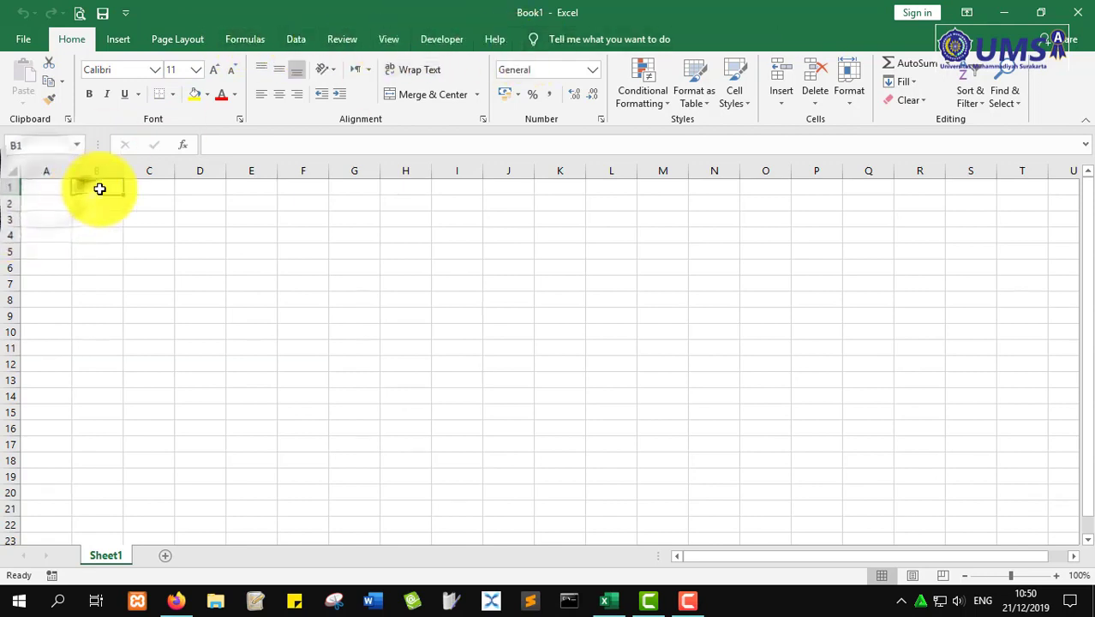
click(194, 188)
click(102, 186)
click(43, 187)
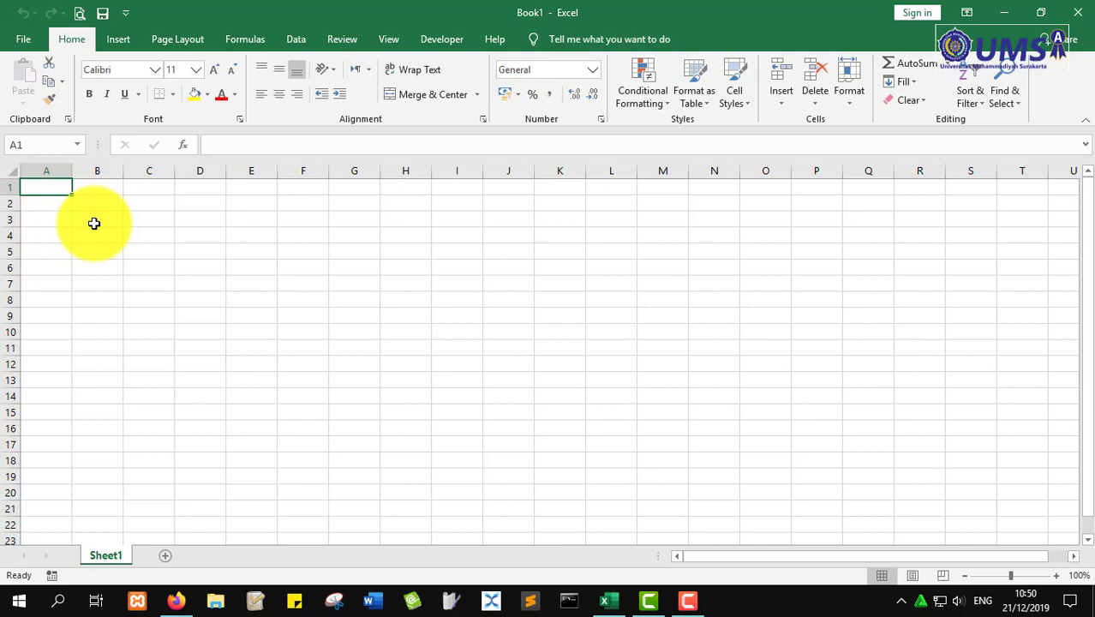
- Enter the headings no, nama and nim in A1:C1
text(no)
key(Tab)
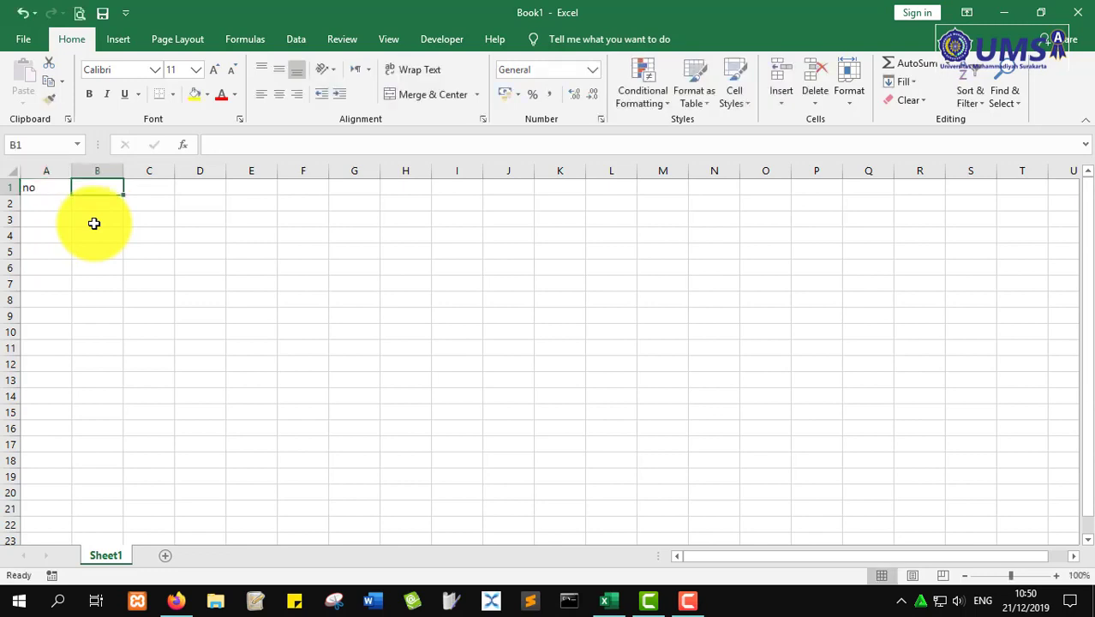
text(nama)
key(Tab)
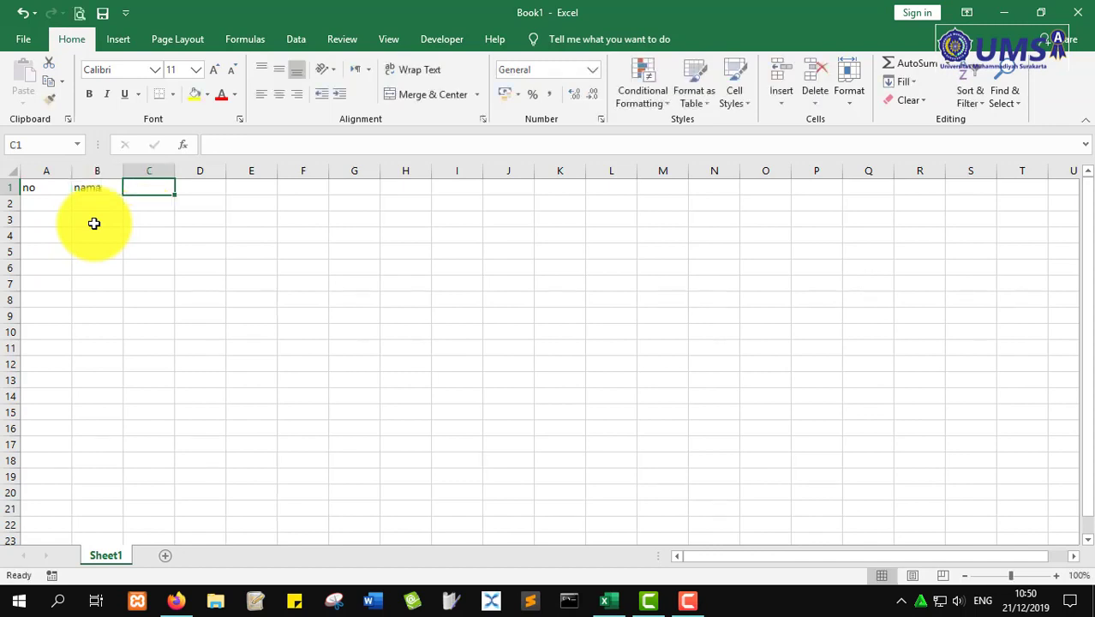
text(nim)
key(Return)
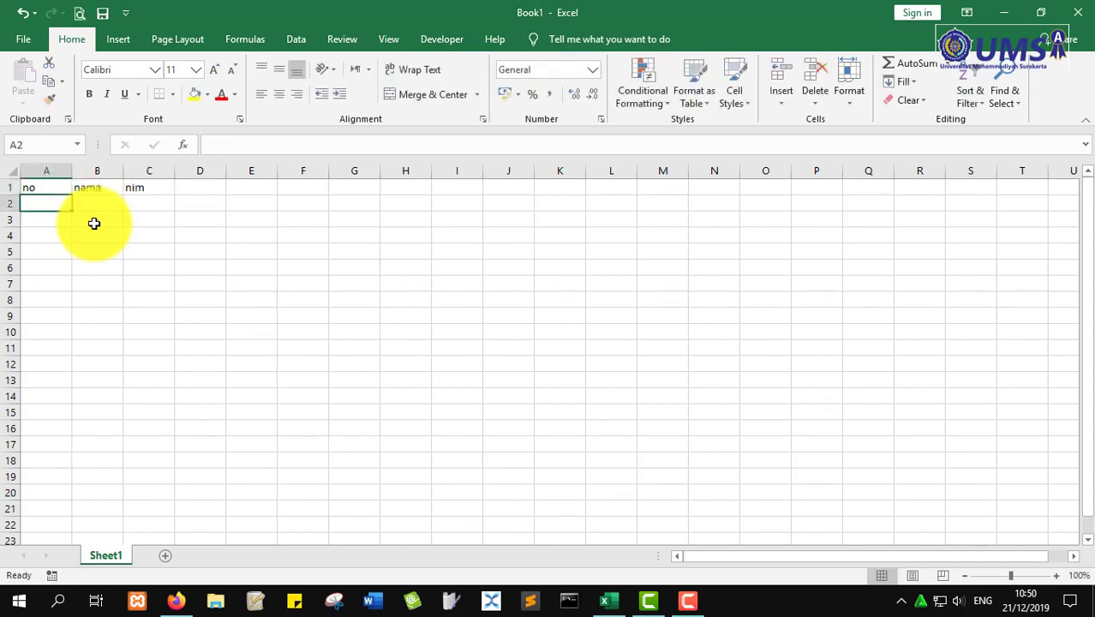
- Add the tanggal lahir heading in D1, fixing a typo, and autofit column D
key(Right)
key(Right)
key(Up)
key(Right)
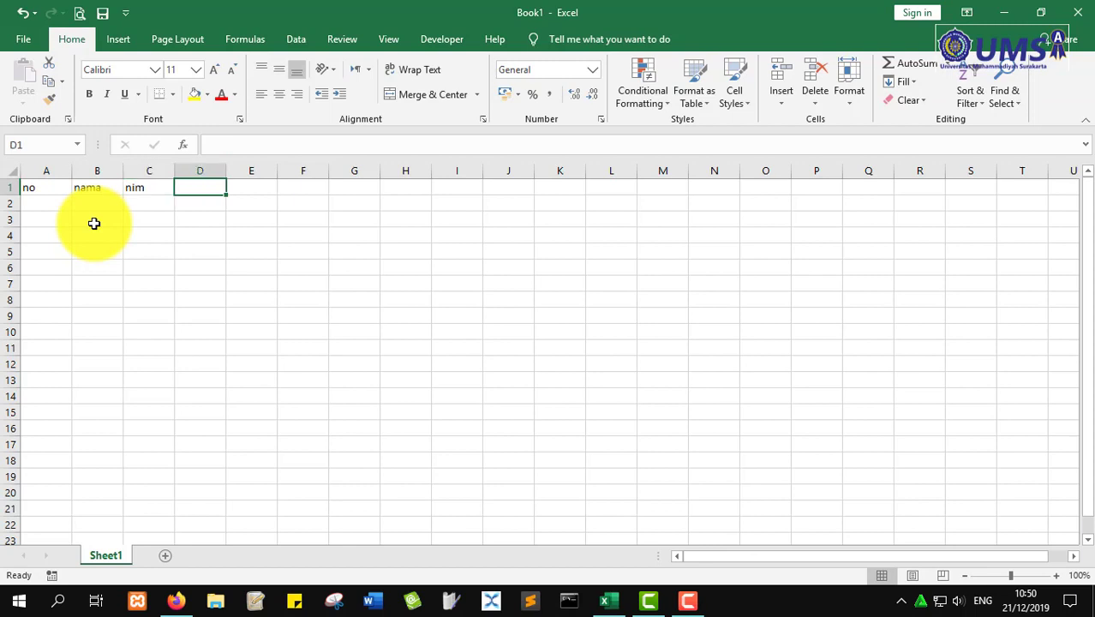
text(tanggal )
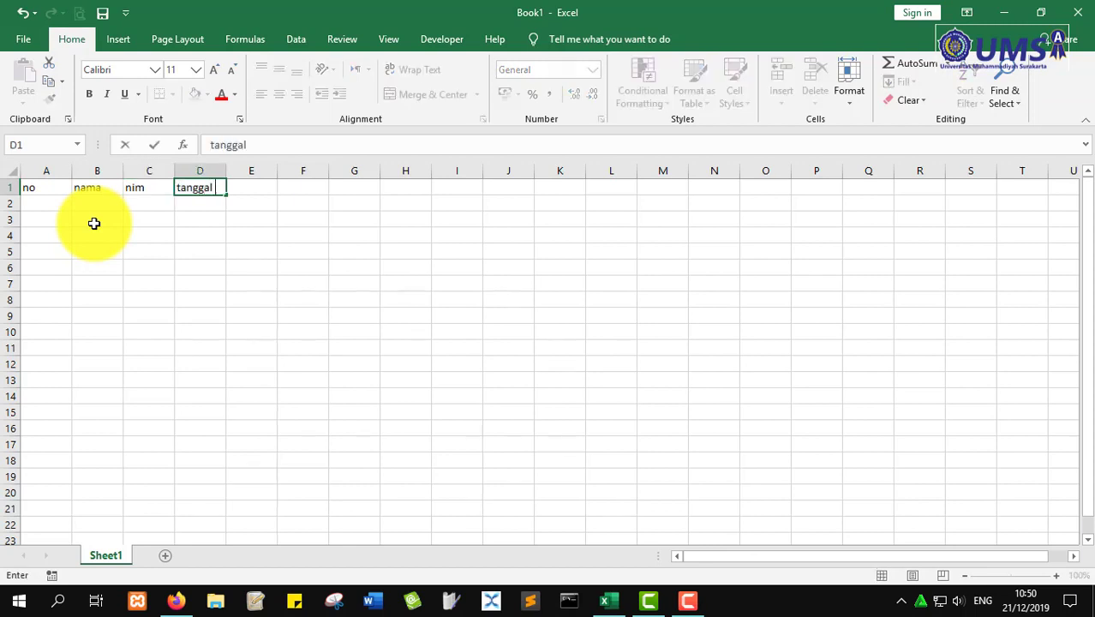
text(lahir)
key(Return)
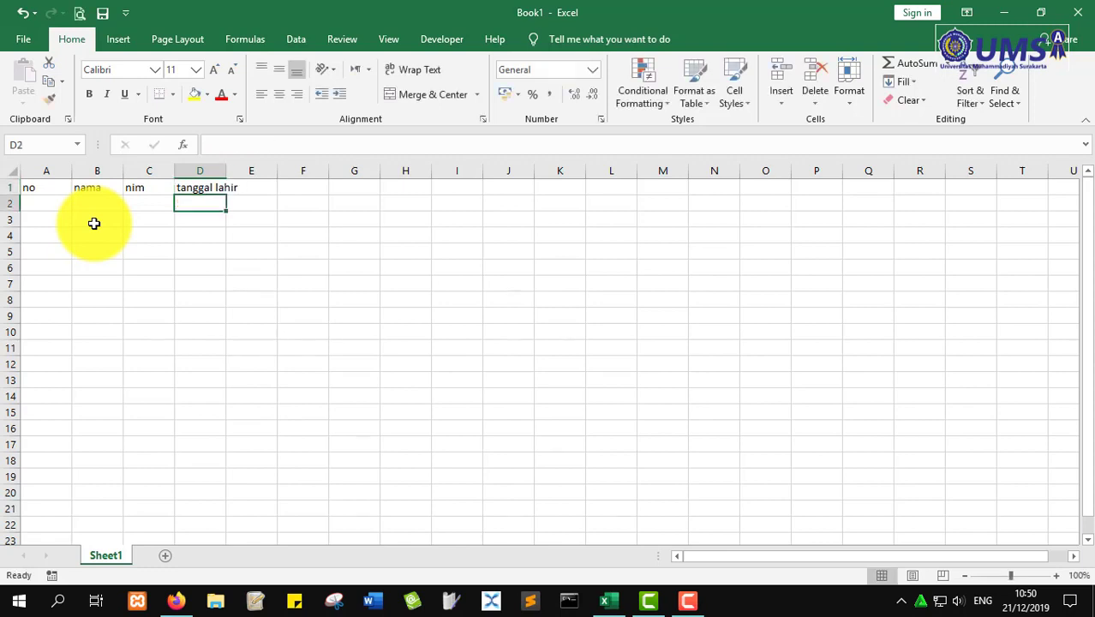
double_click(226, 170)
- Add the uang saku heading in E1, then return to A2 to start the data
click(258, 186)
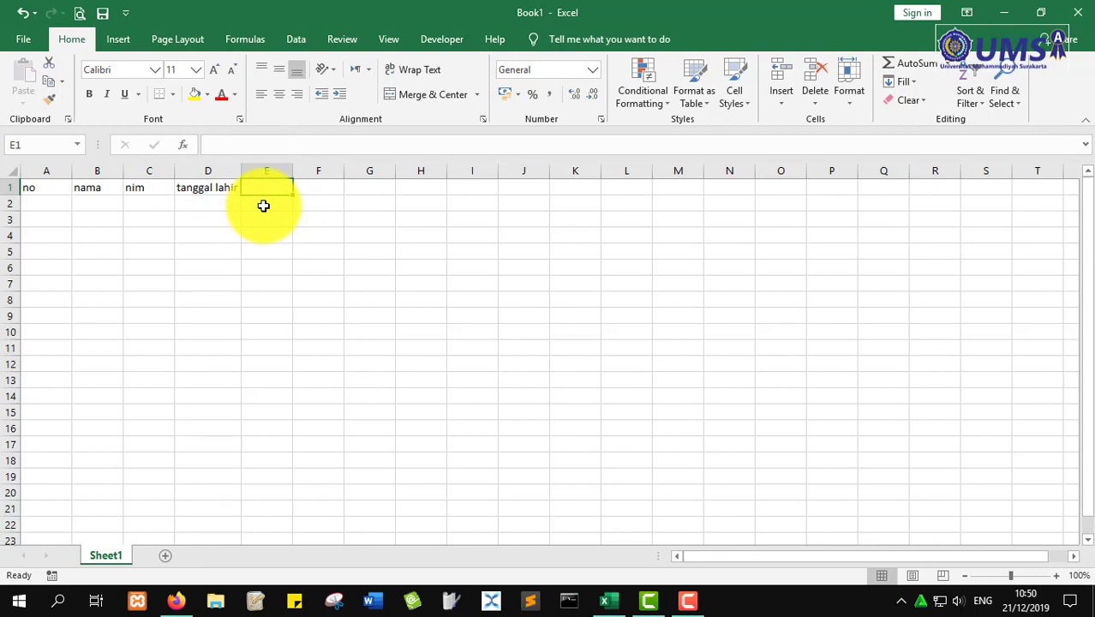
text(uang saku)
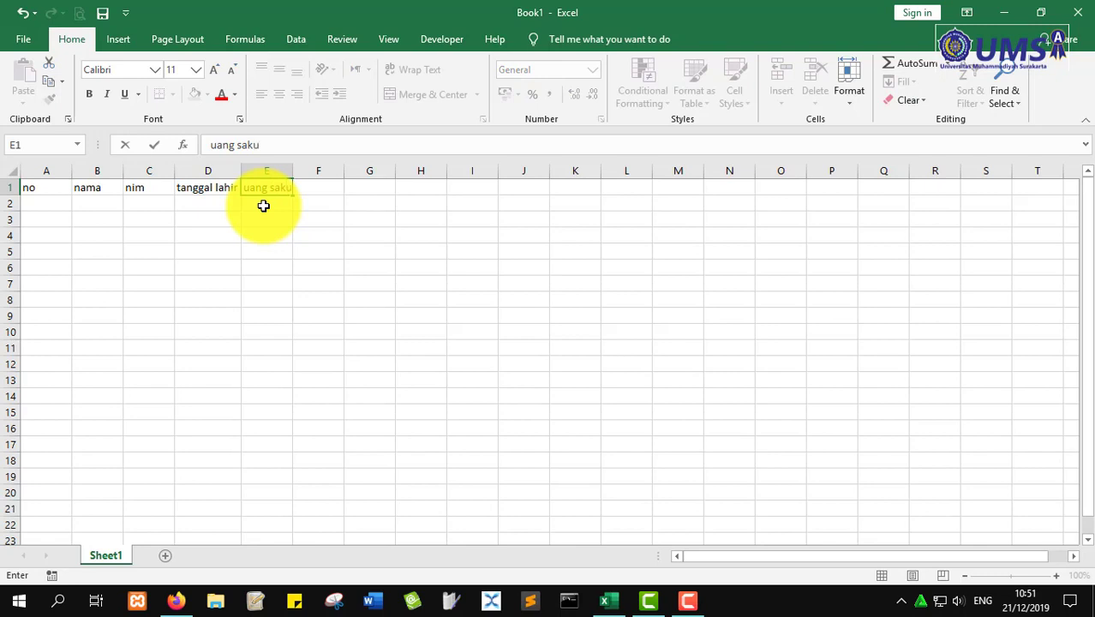
key(Return)
key(Left)
key(Left)
key(Left)
key(Right)
key(Left)
key(Left)
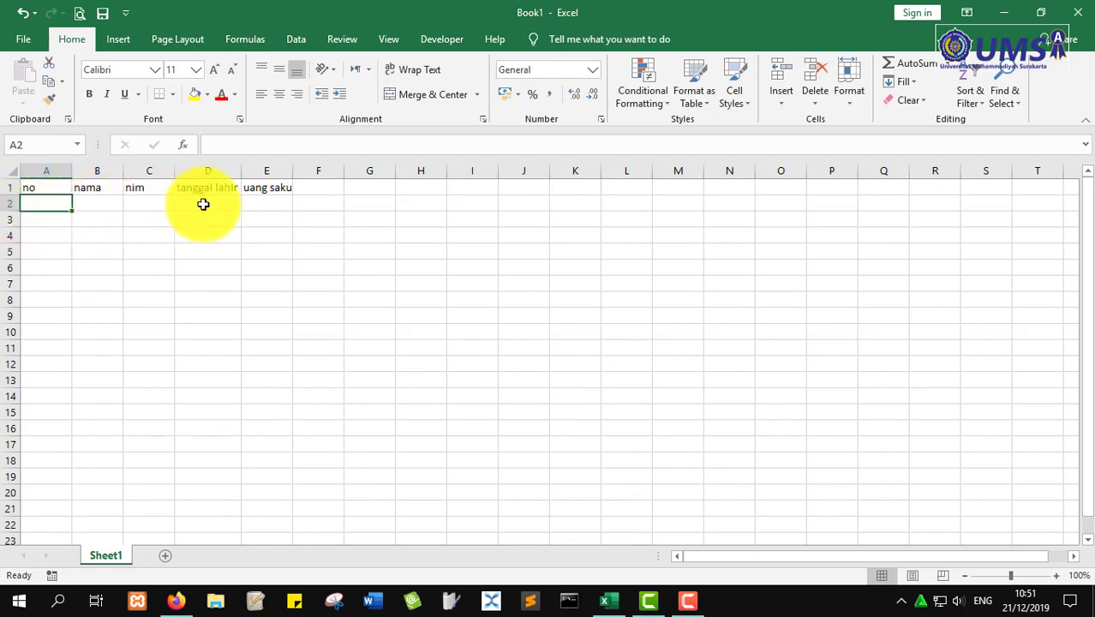
text(1)
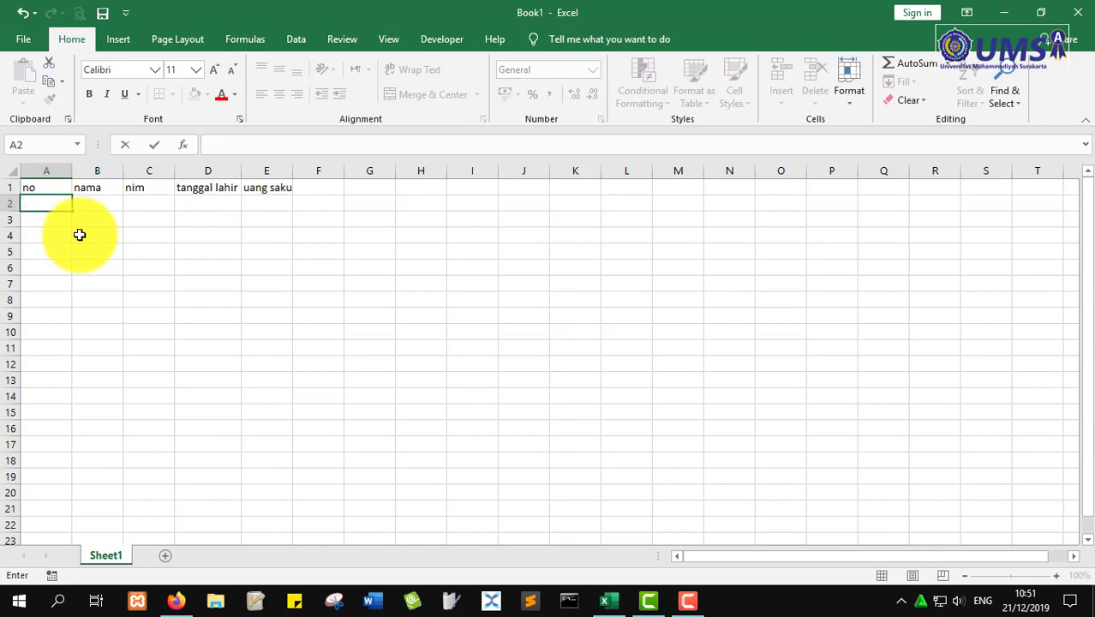
text(asd)
key(BackSpace)
key(BackSpace)
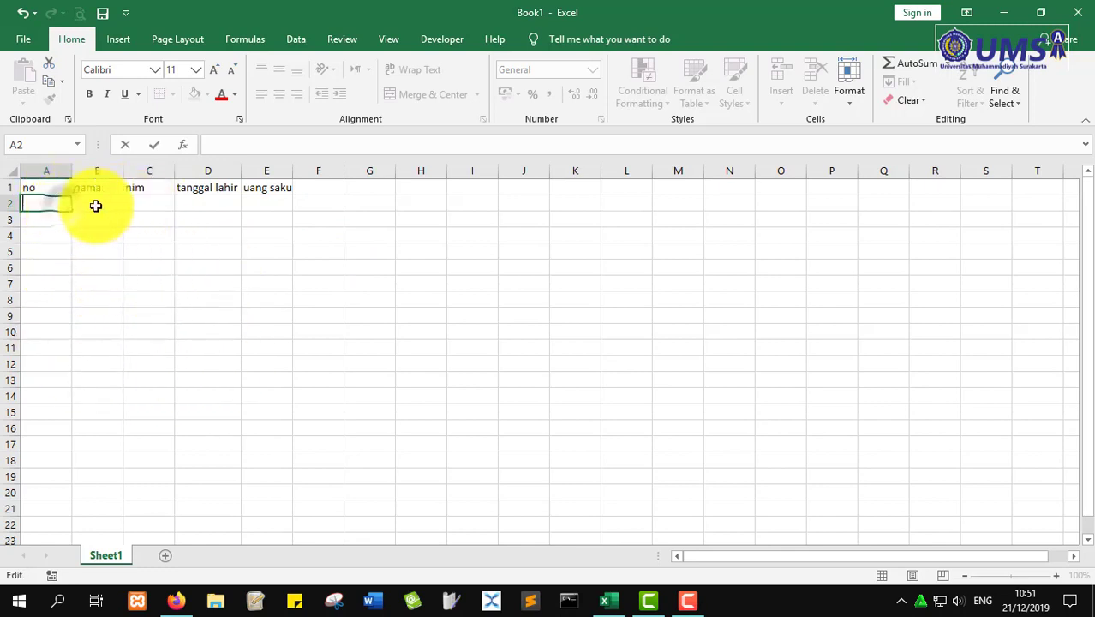
click(105, 203)
click(38, 206)
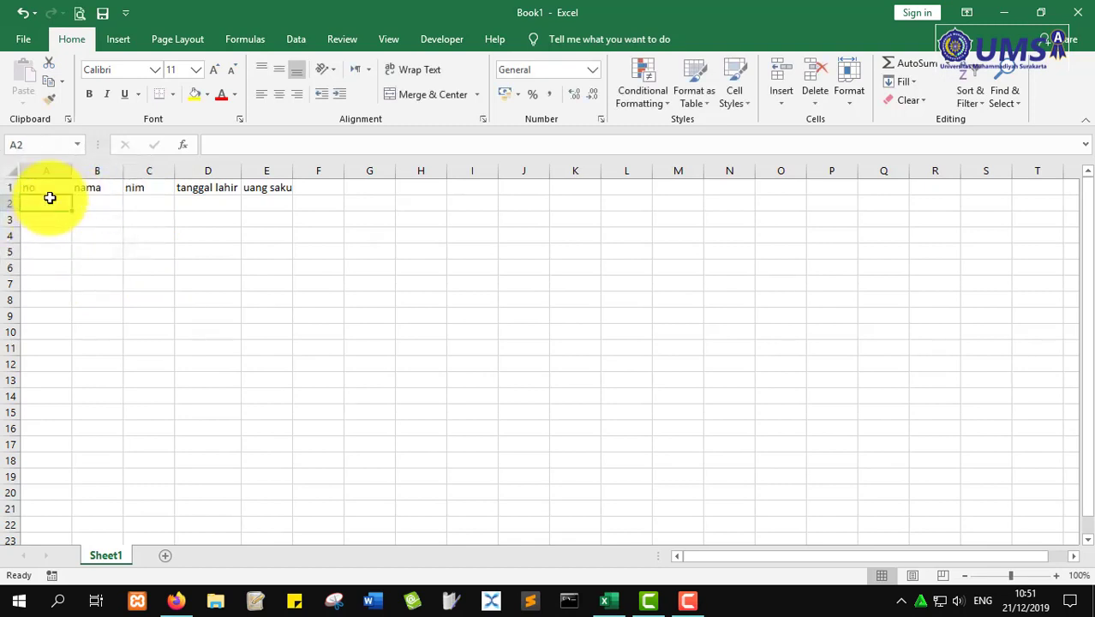
double_click(50, 198)
text(1)
key(Return)
text(2)
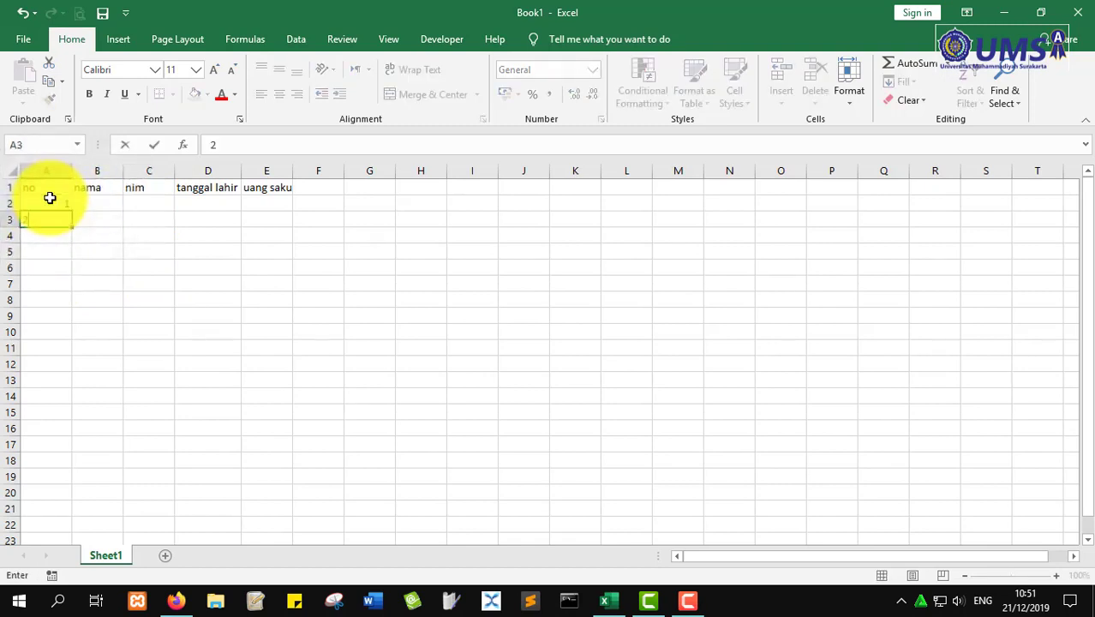
key(Return)
click(49, 198)
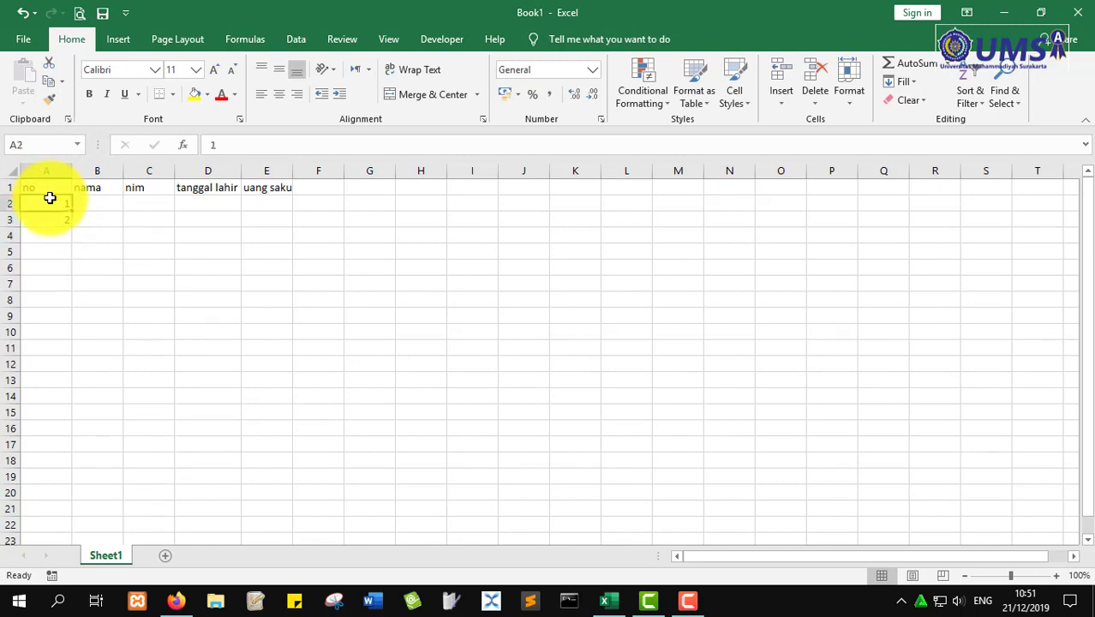
key(shift+Down)
key(Delete)
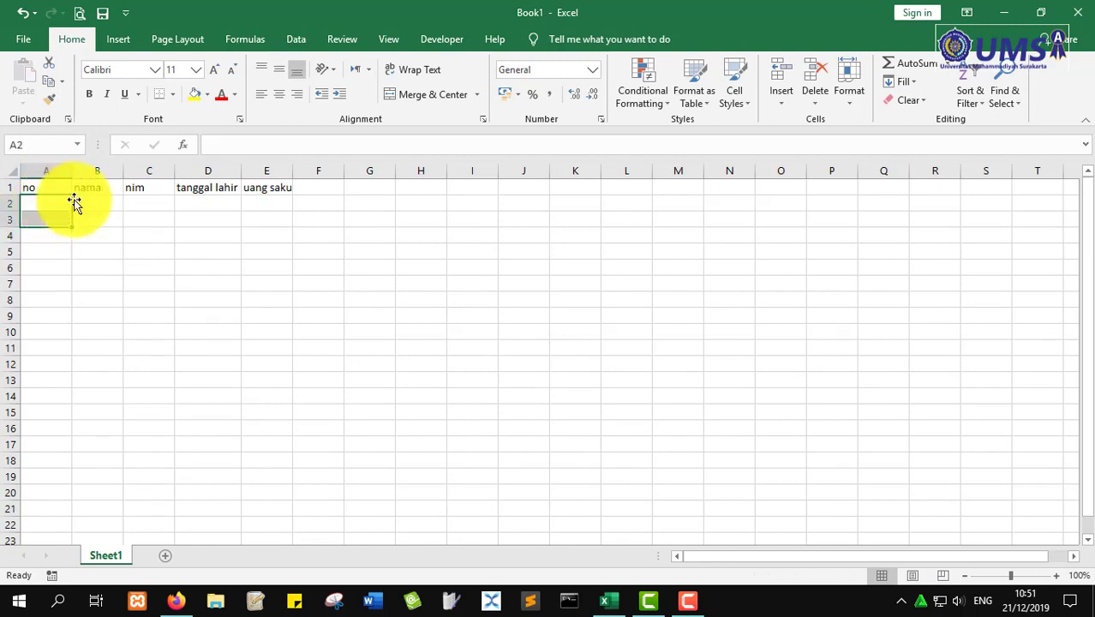
click(96, 203)
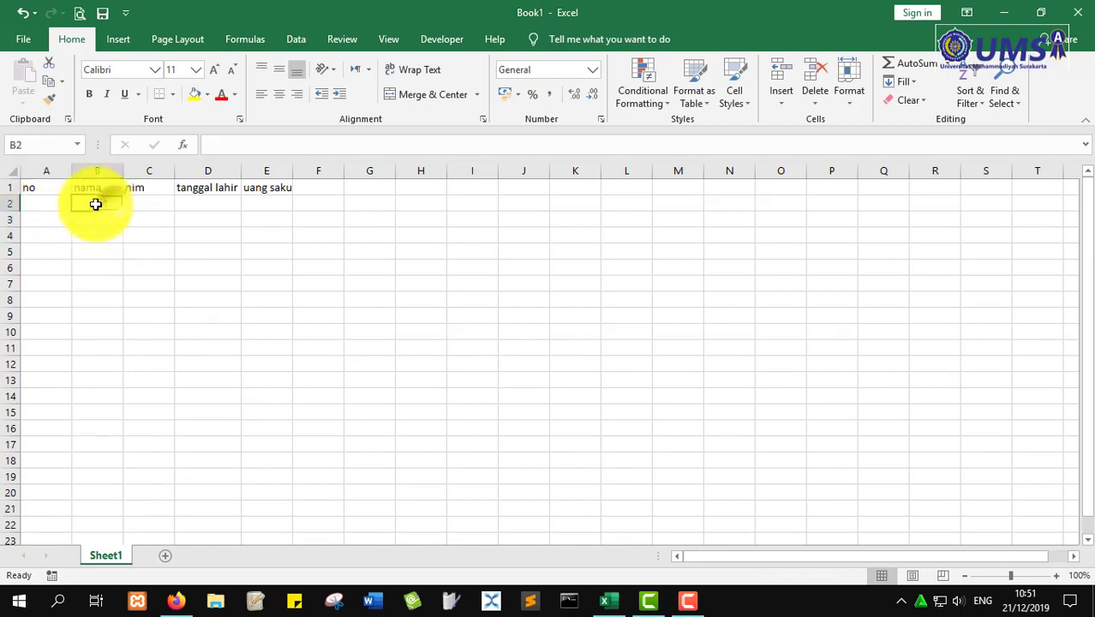
click(48, 207)
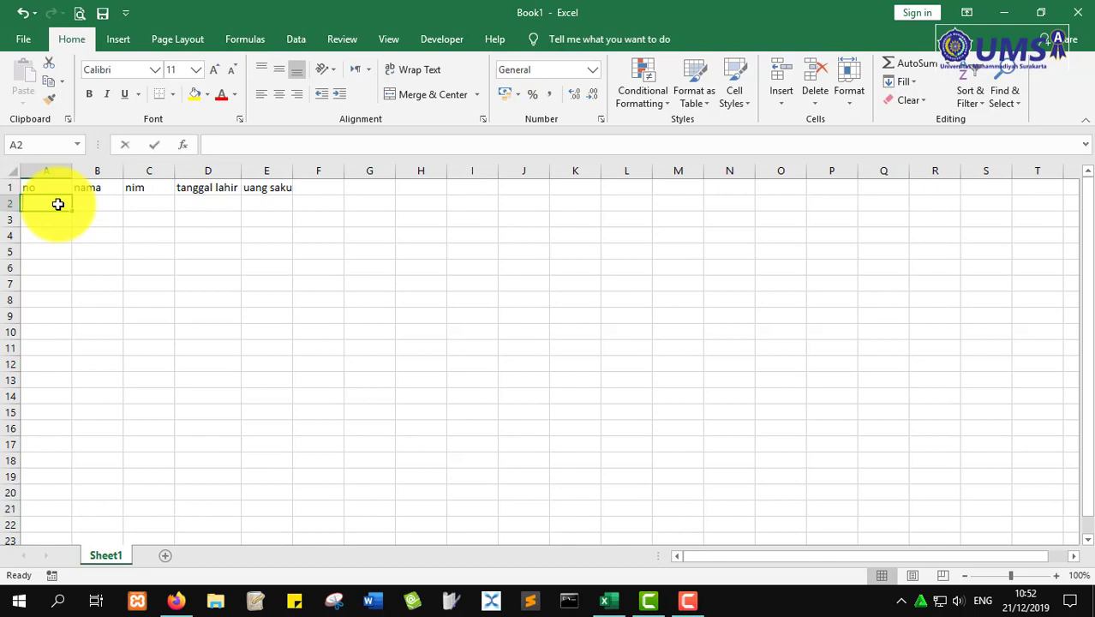
- Enter 1 in A2 and 2 in A3, then select A2:A3 as the series start
text(1)
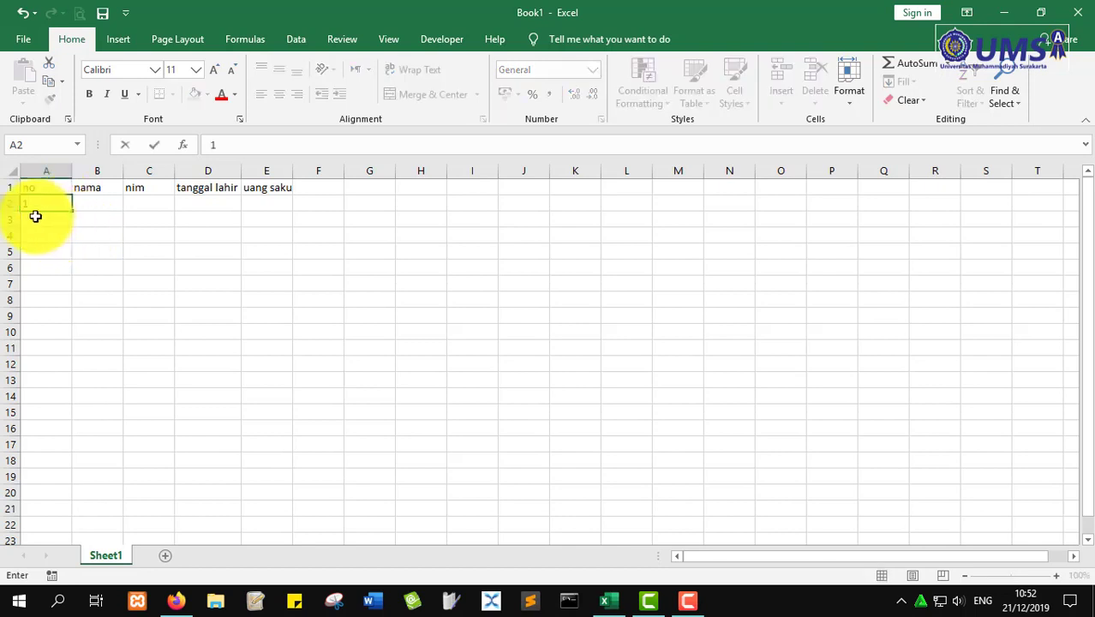
key(Return)
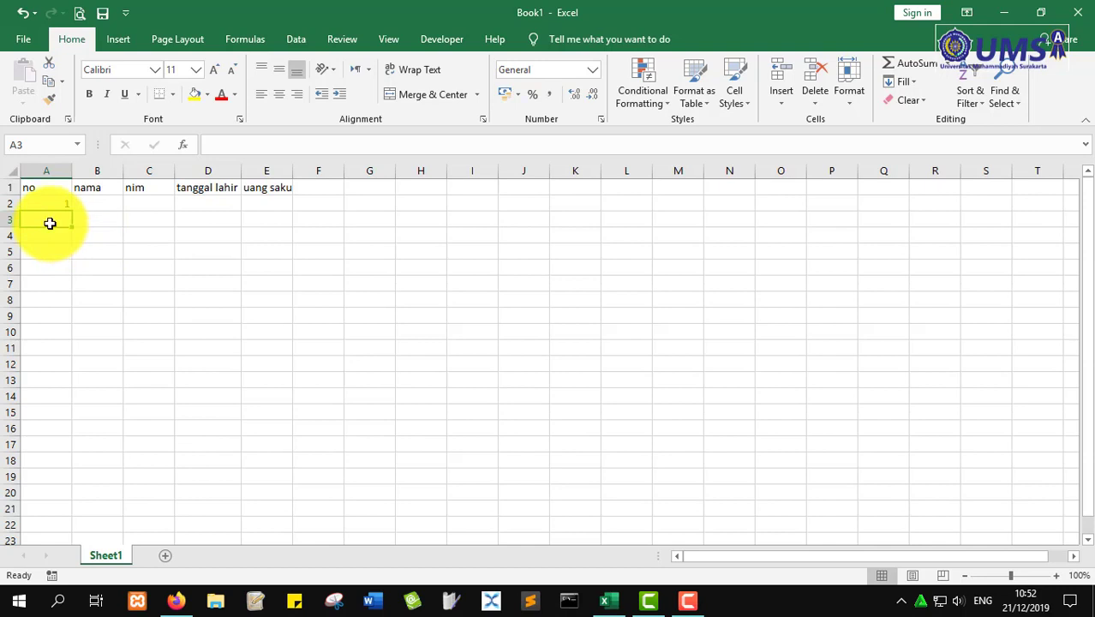
text(2)
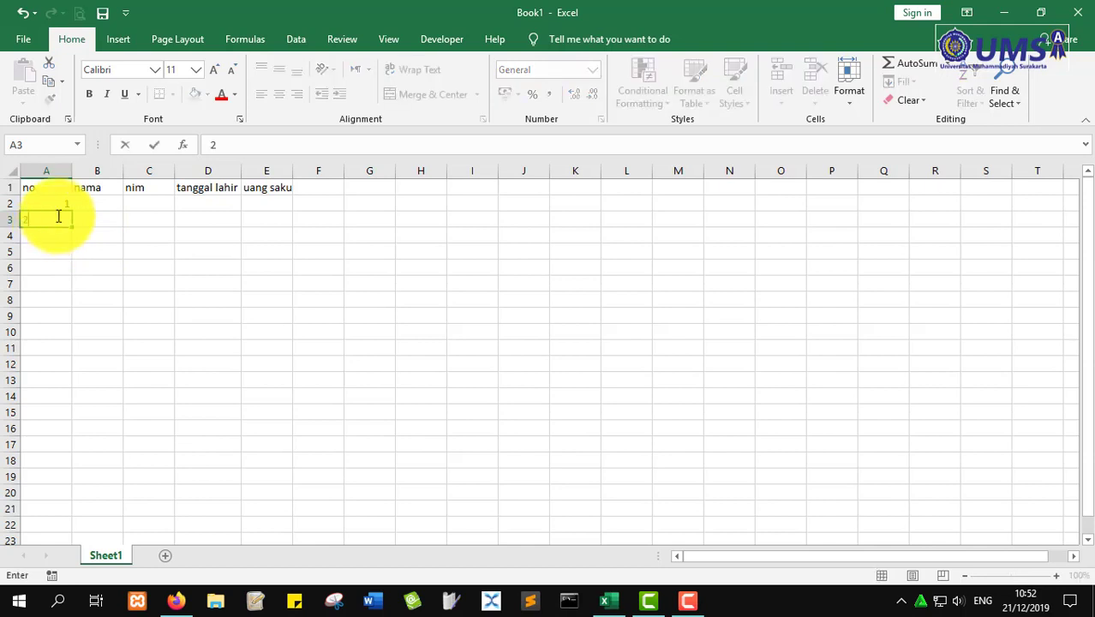
click(58, 202)
drag(58, 202, 60, 225)
click(49, 196)
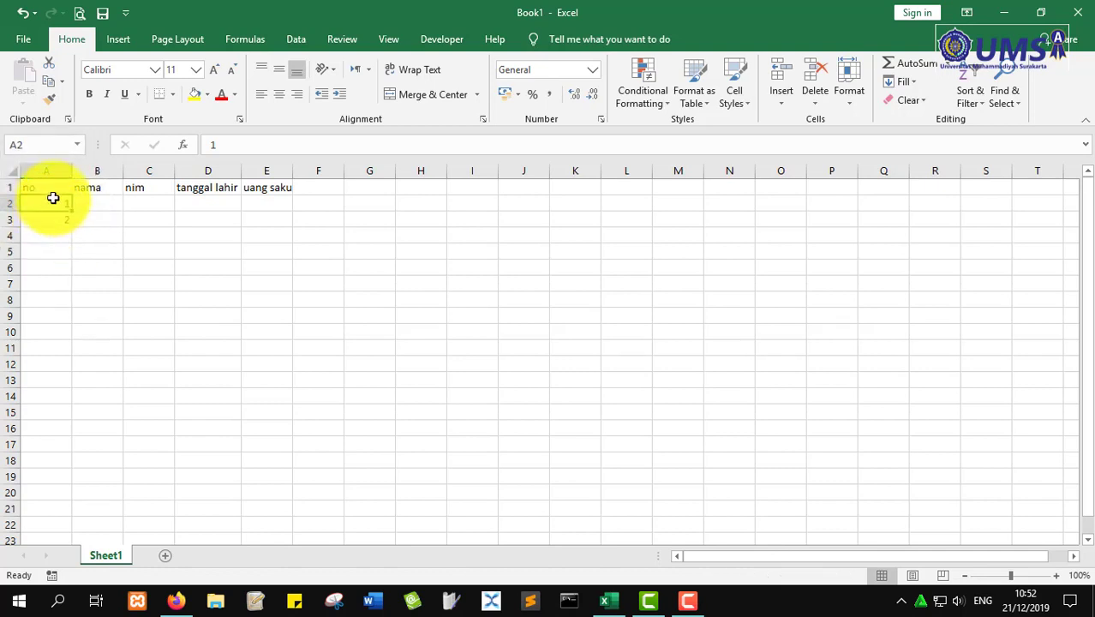
drag(49, 201, 49, 221)
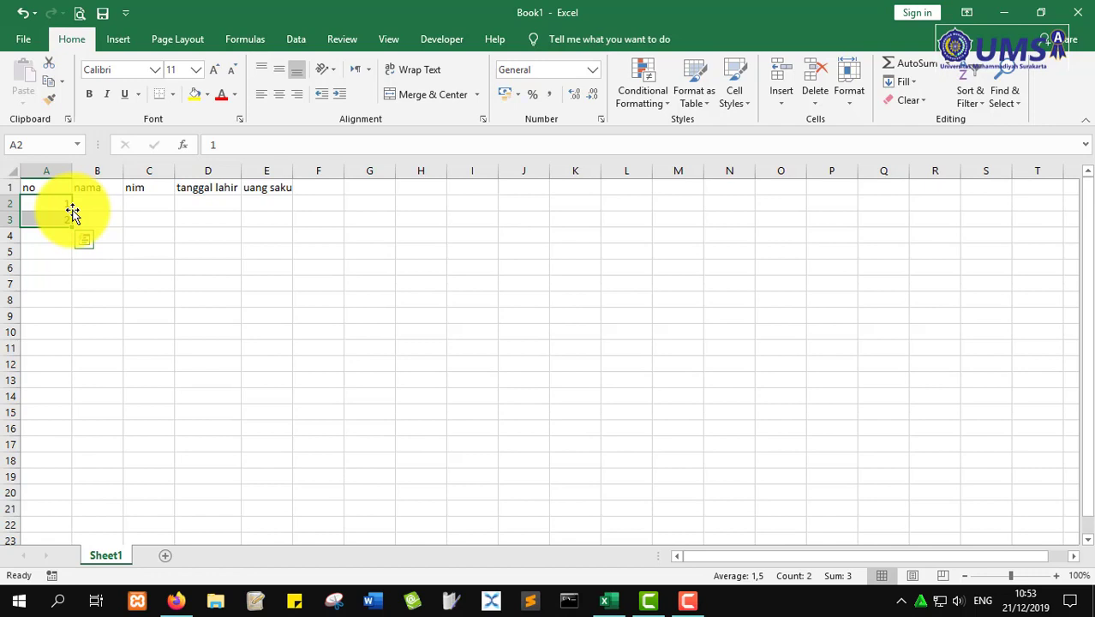
drag(72, 211, 389, 205)
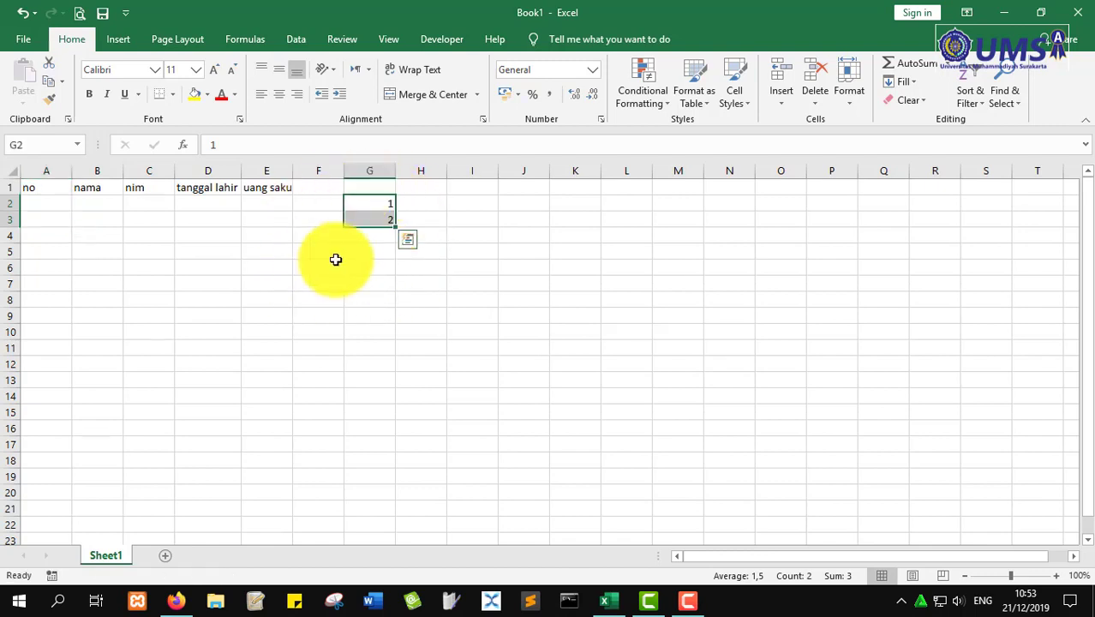
key(ctrl+z)
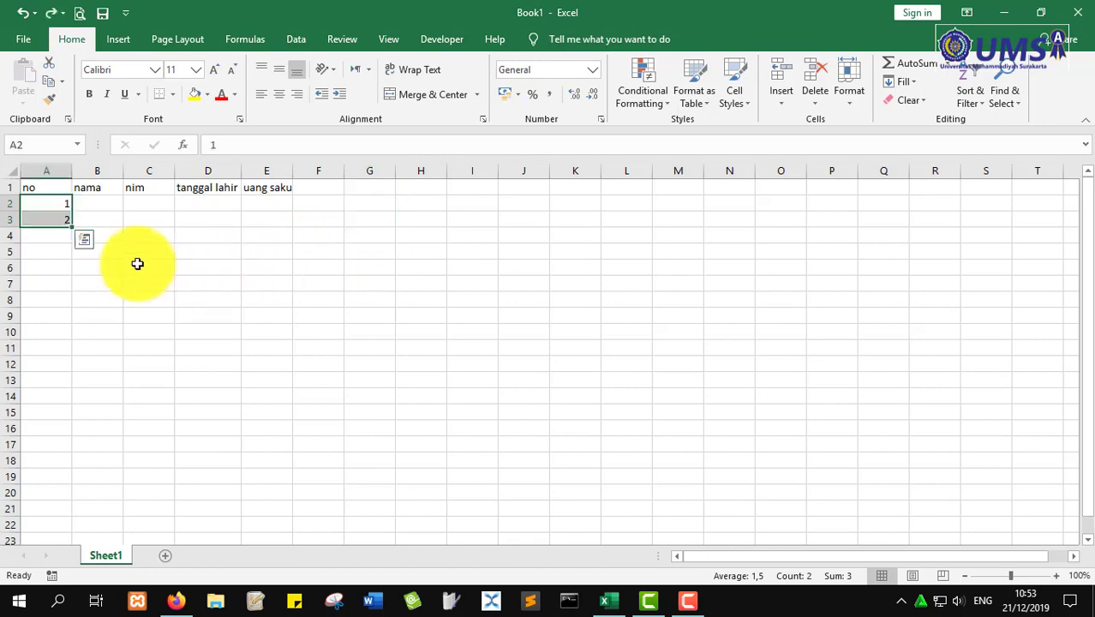
click(58, 204)
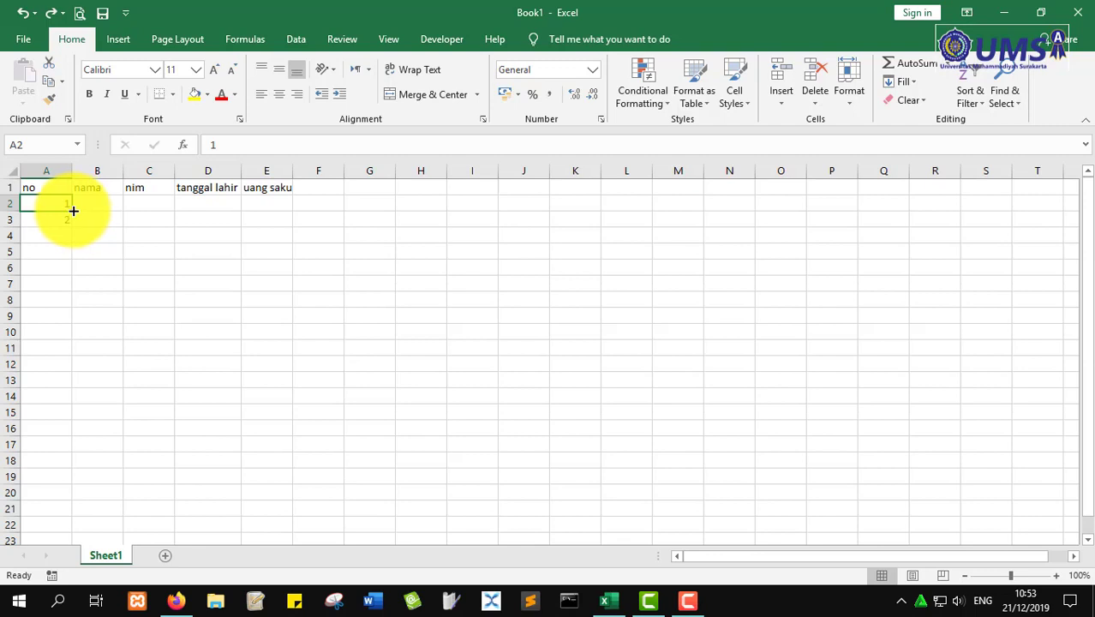
drag(74, 211, 643, 201)
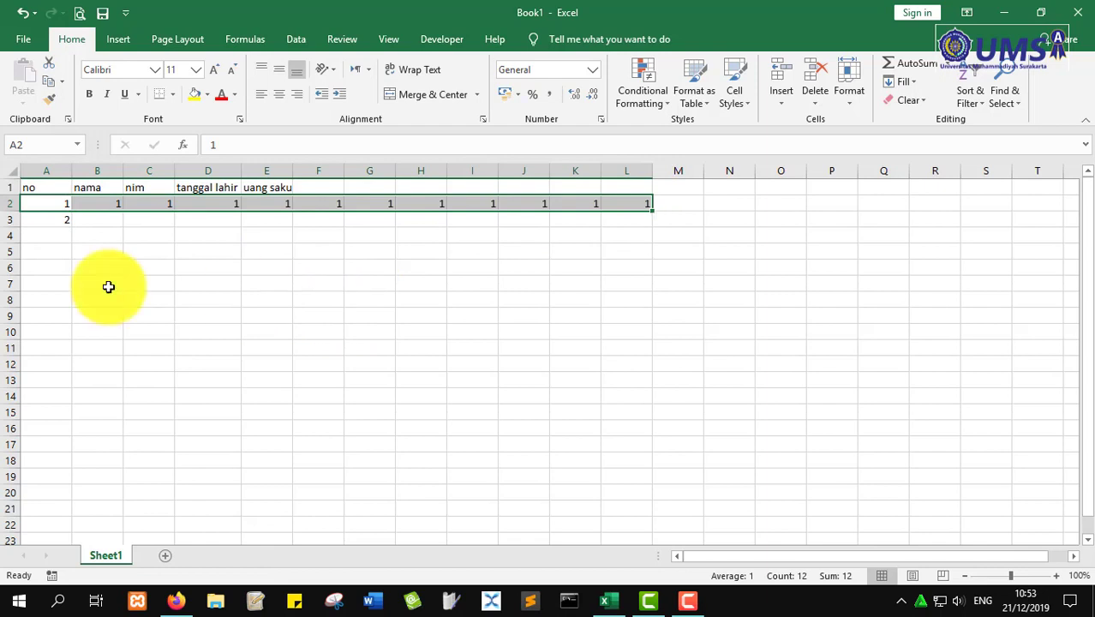
key(ctrl+z)
drag(74, 214, 72, 400)
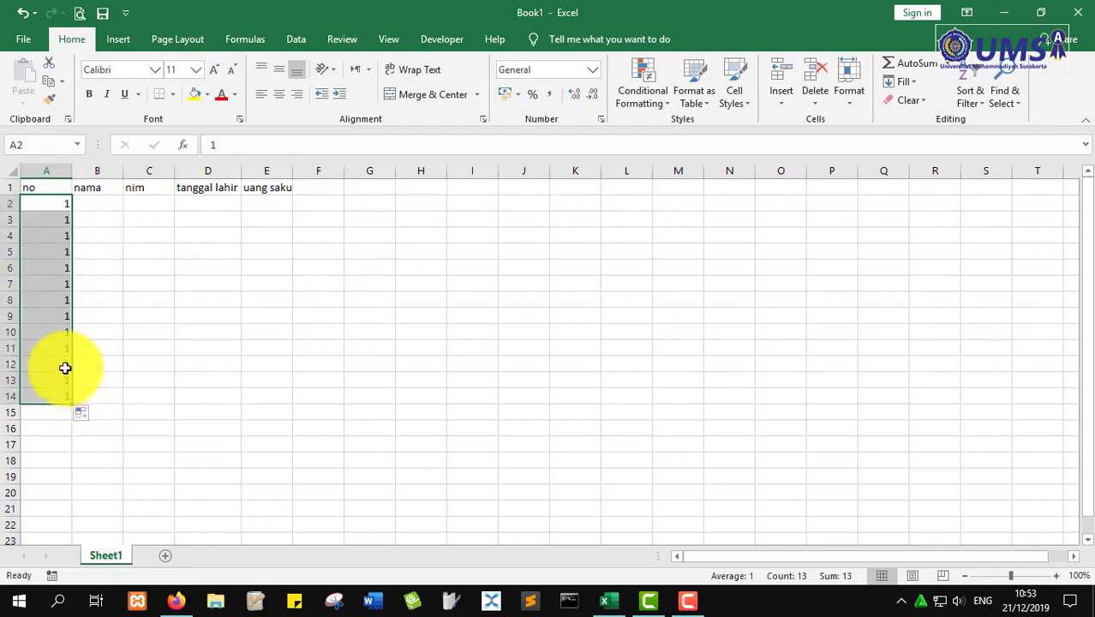
key(ctrl+z)
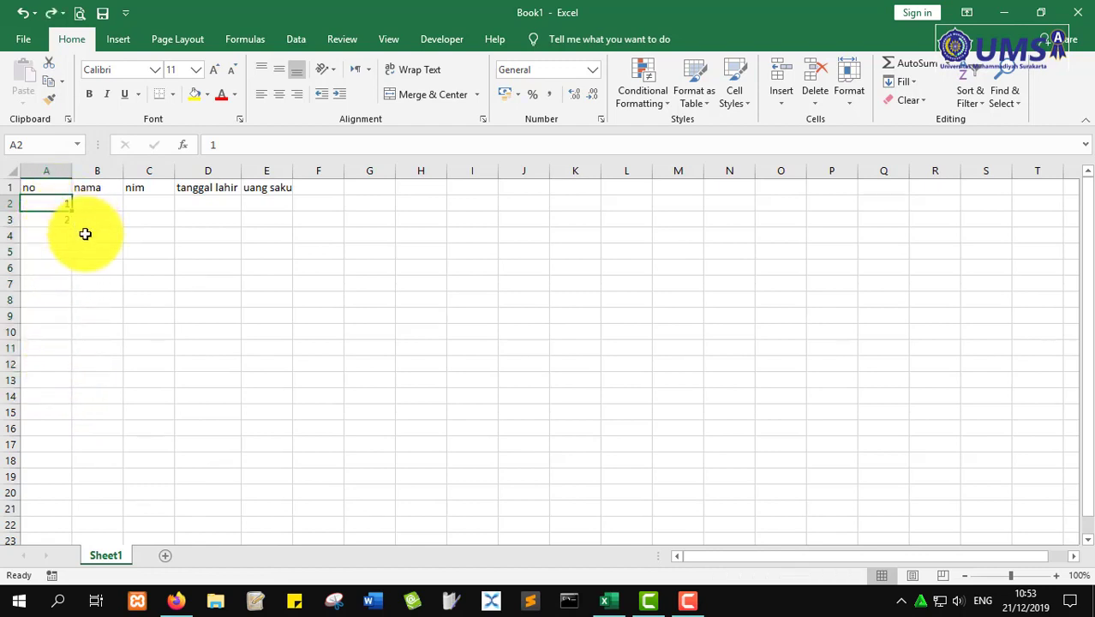
key(ctrl+c)
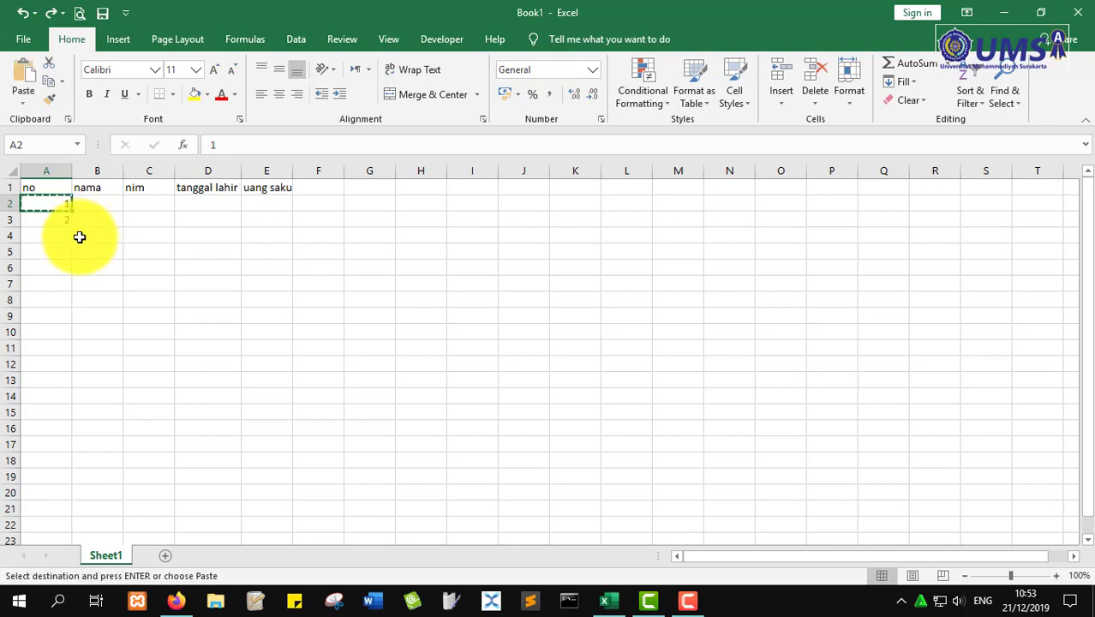
key(Escape)
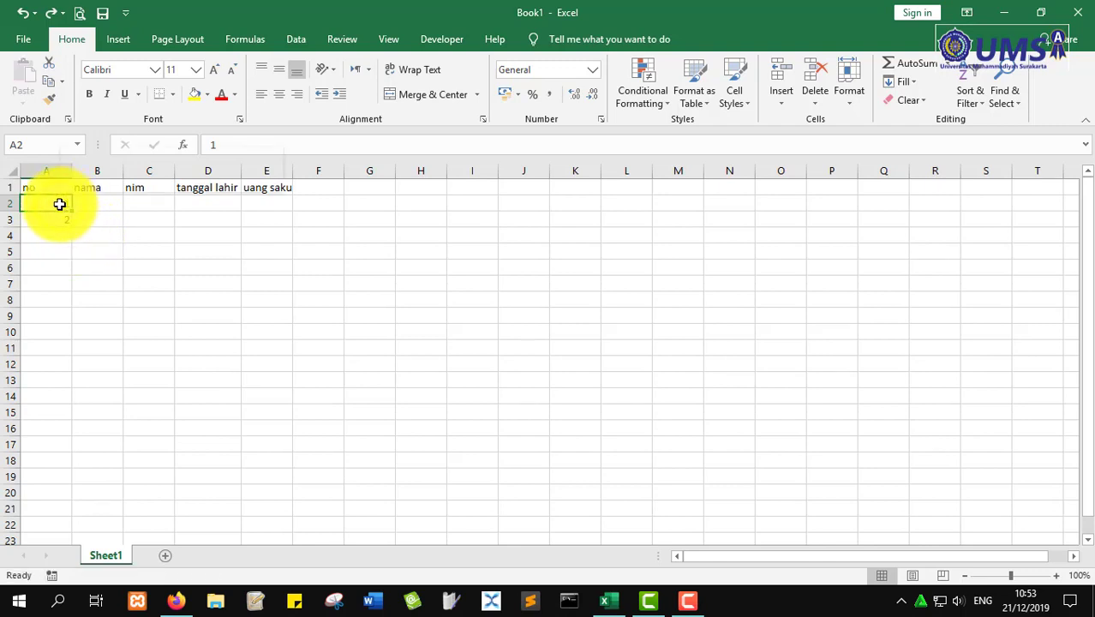
right_click(56, 203)
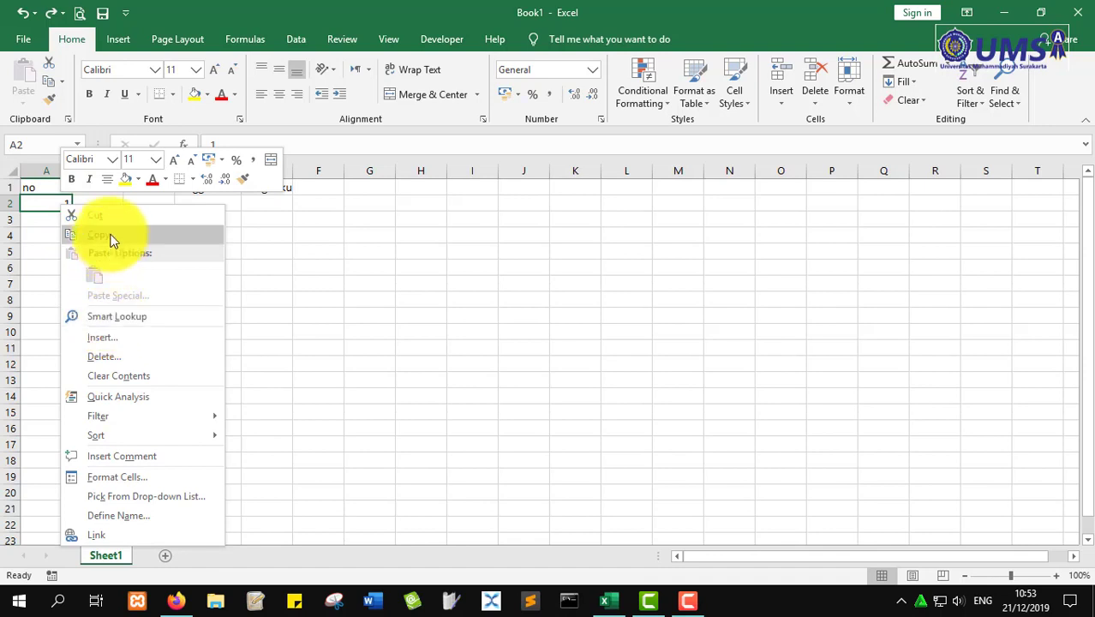
click(110, 239)
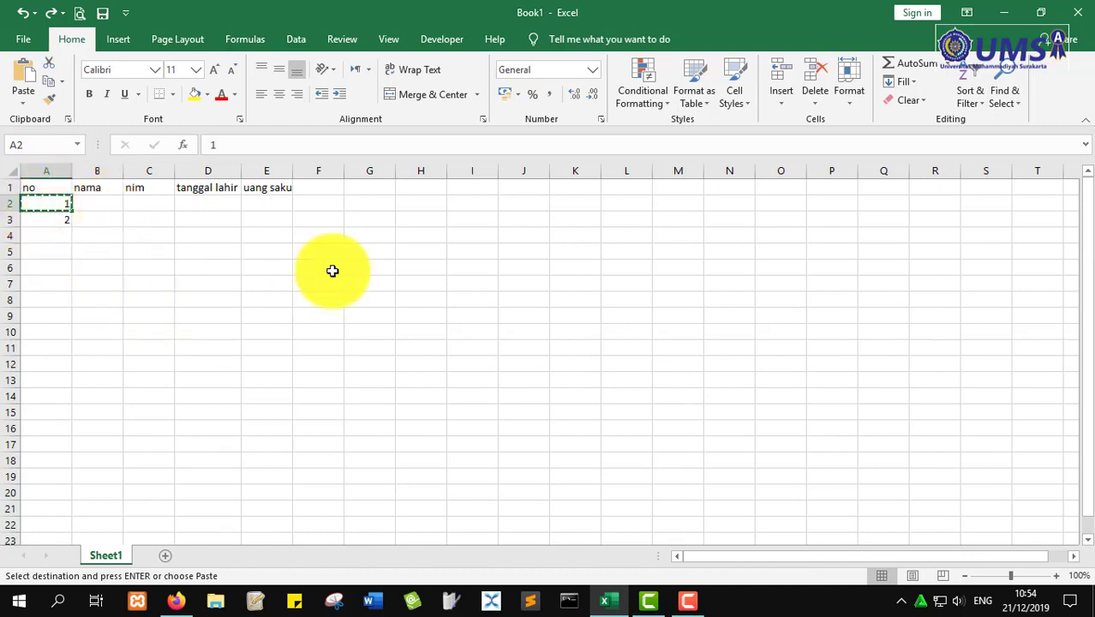
click(363, 266)
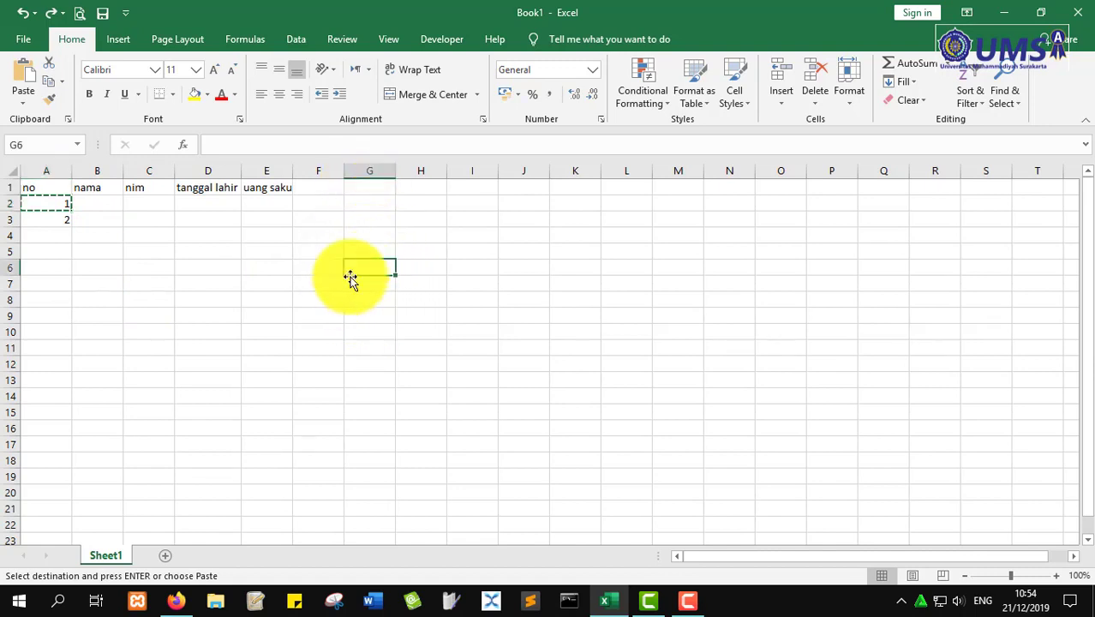
right_click(366, 266)
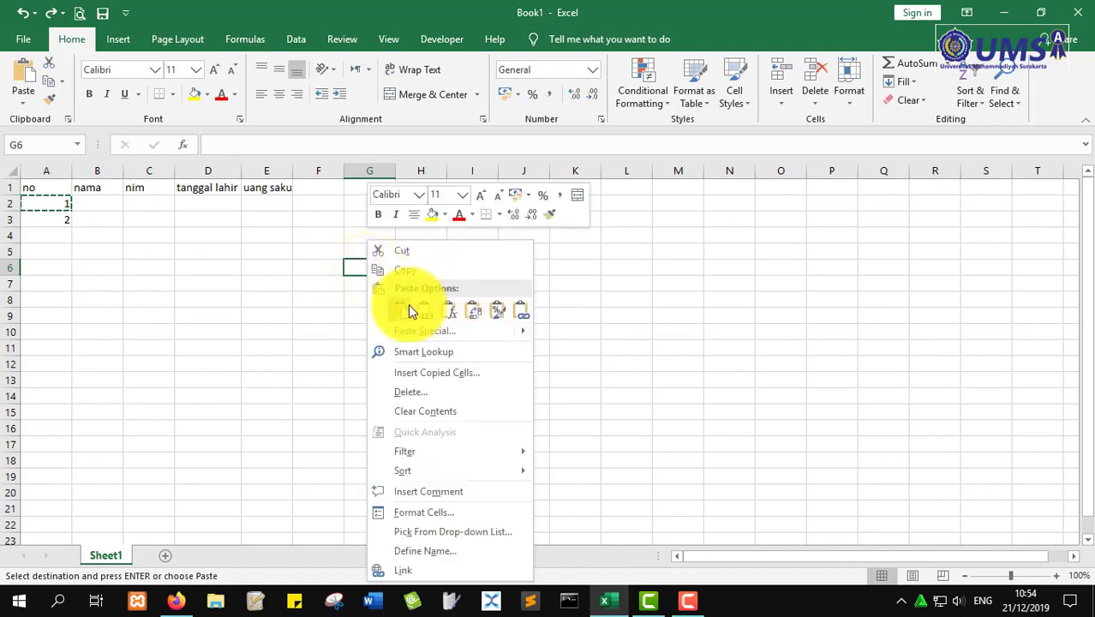
mouse_move(523, 333)
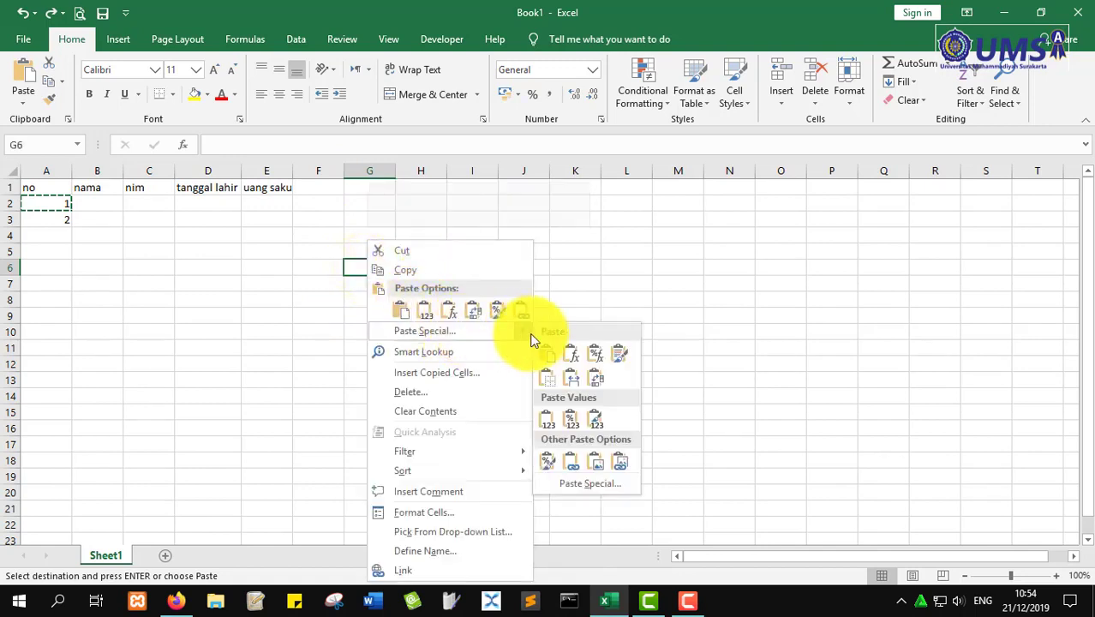
click(557, 364)
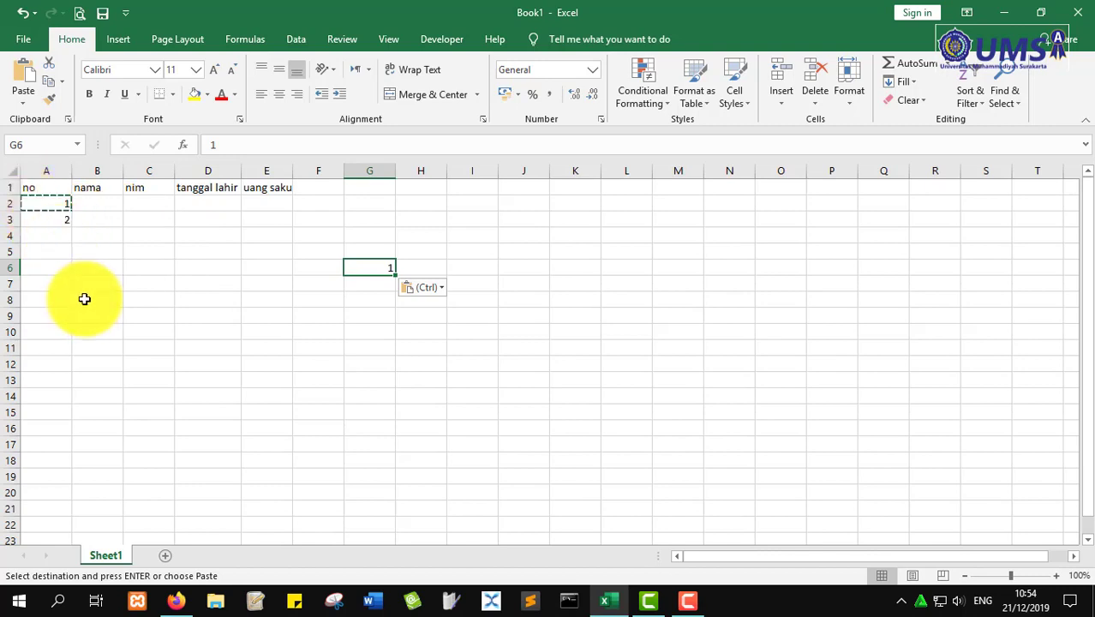
key(ctrl+z)
key(Escape)
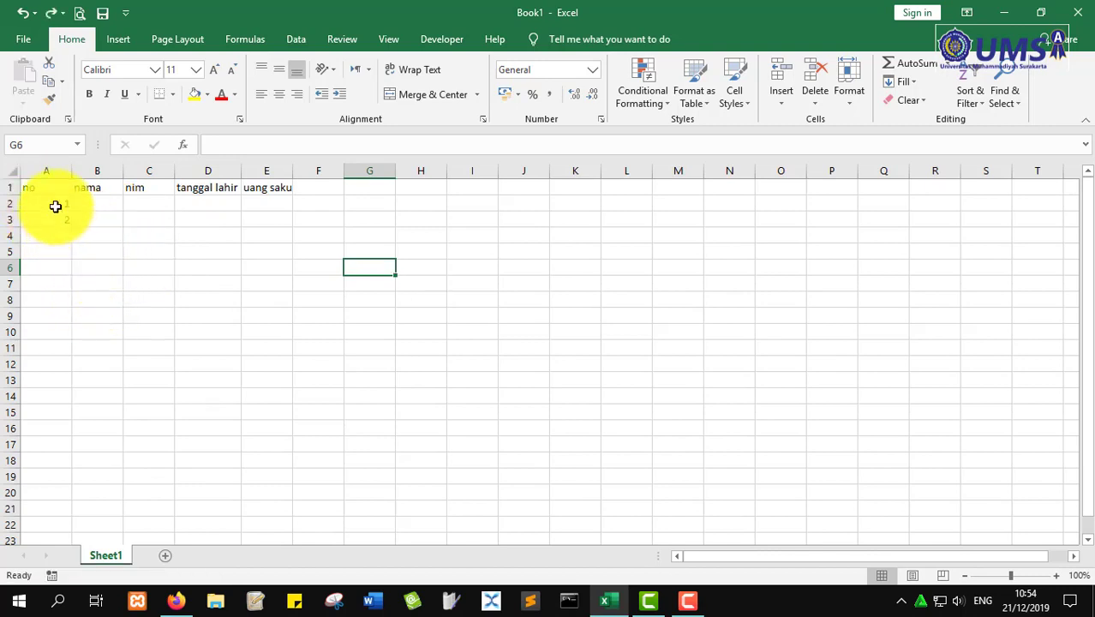
- Fill the series from A2:A3 down to A18 (1–17) and widen column A slightly
drag(55, 207, 58, 215)
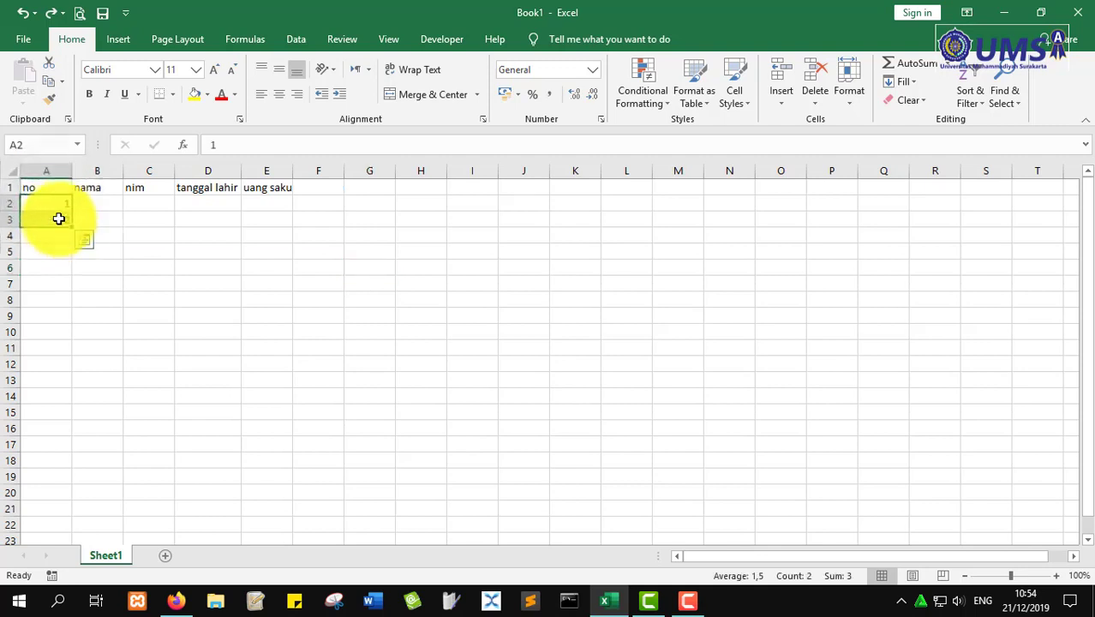
click(56, 204)
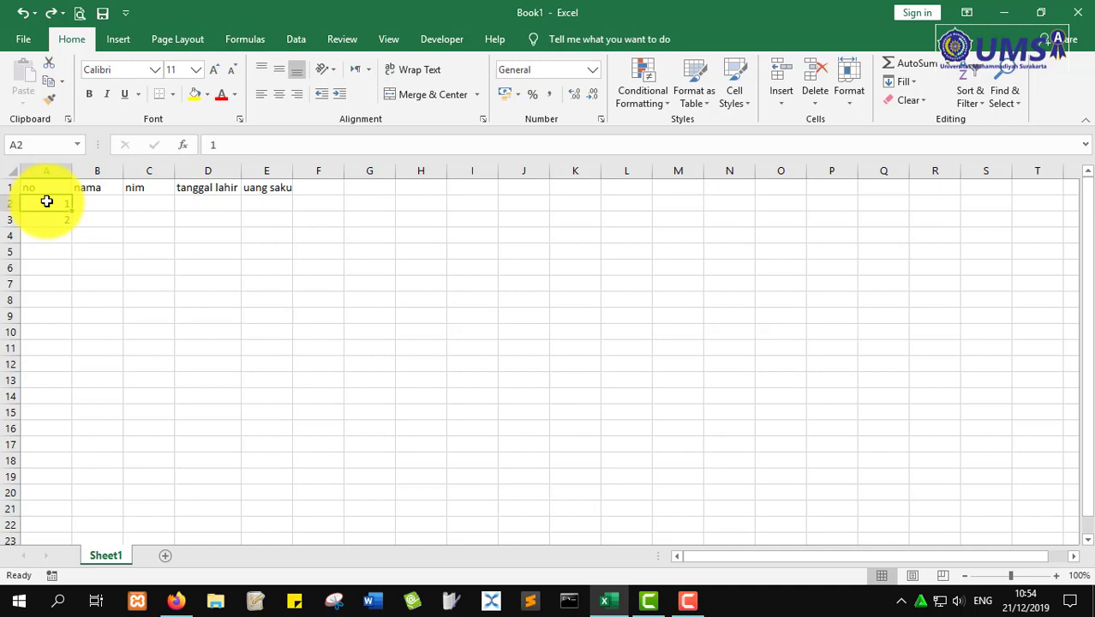
drag(46, 201, 45, 220)
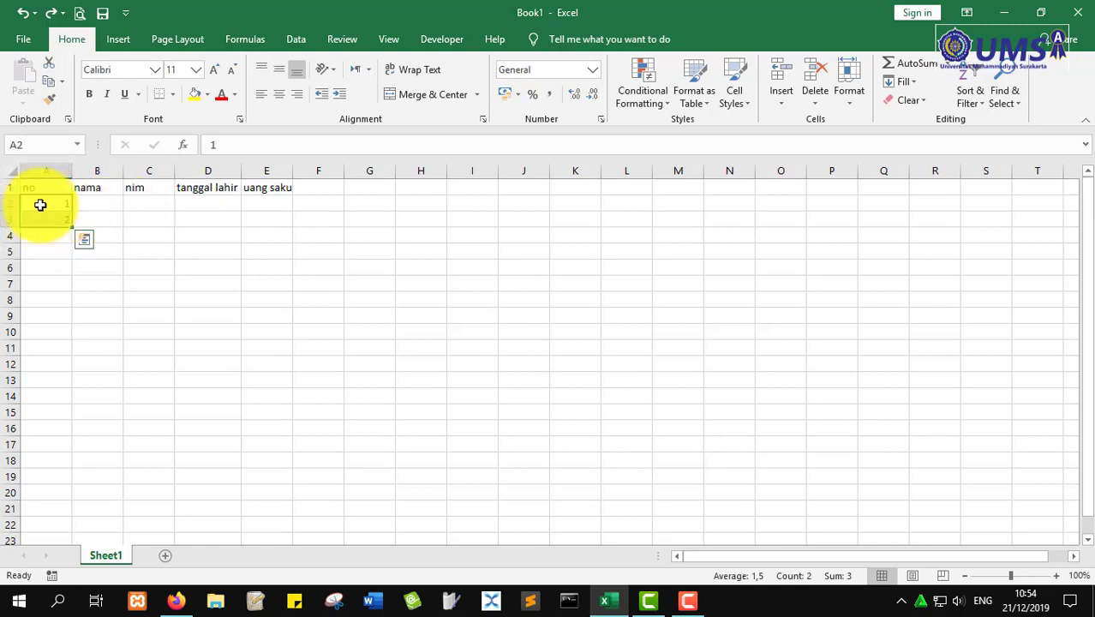
click(50, 203)
drag(54, 210, 54, 219)
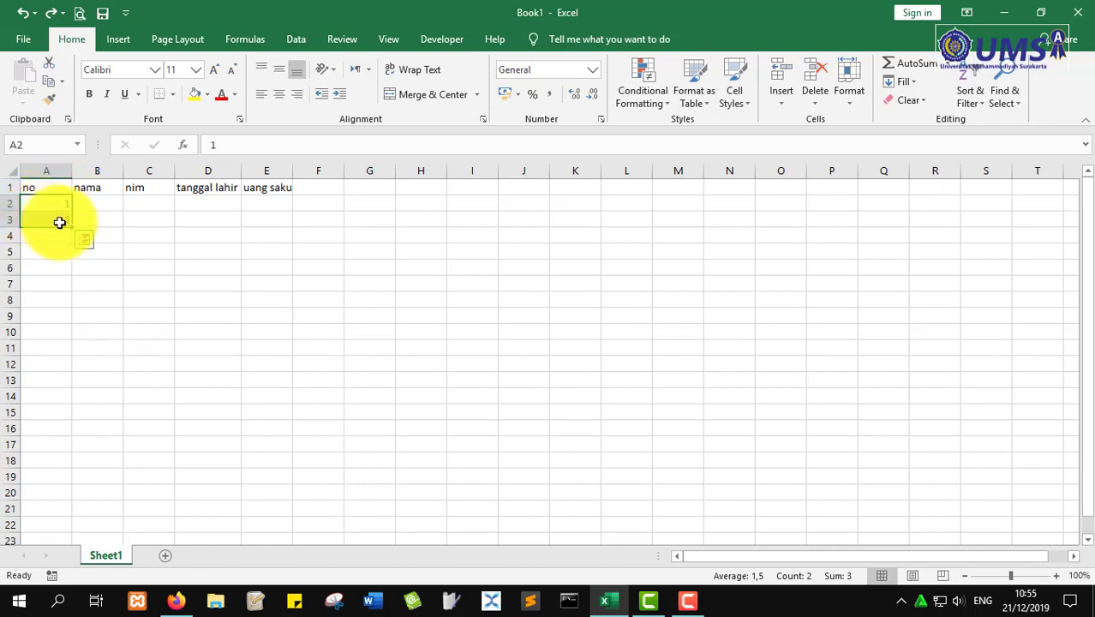
drag(73, 228, 54, 472)
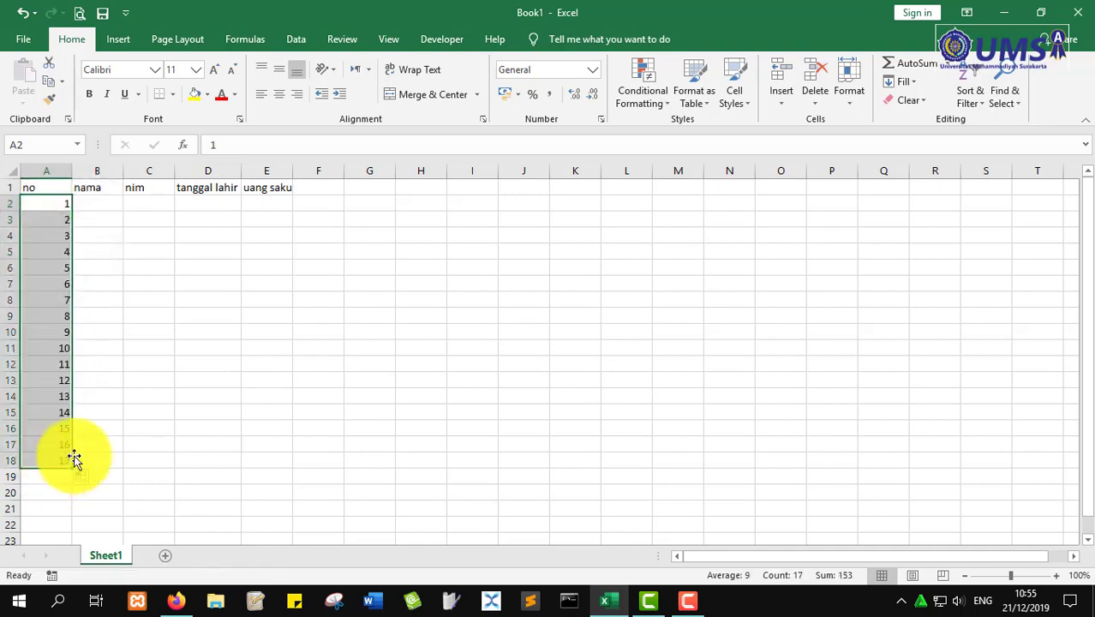
double_click(71, 171)
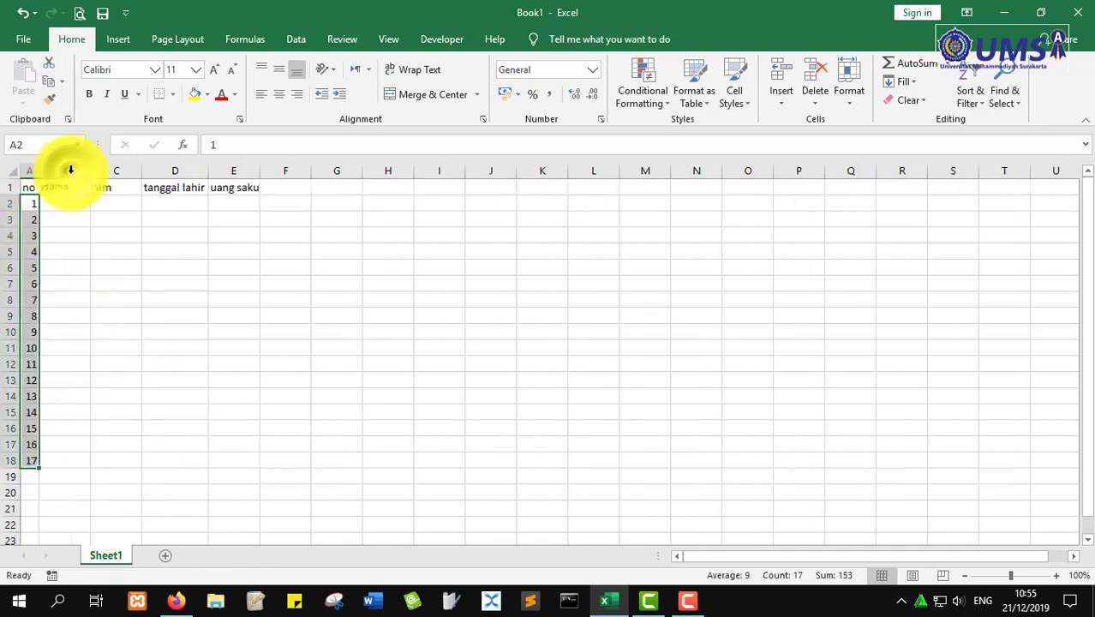
drag(38, 169, 74, 167)
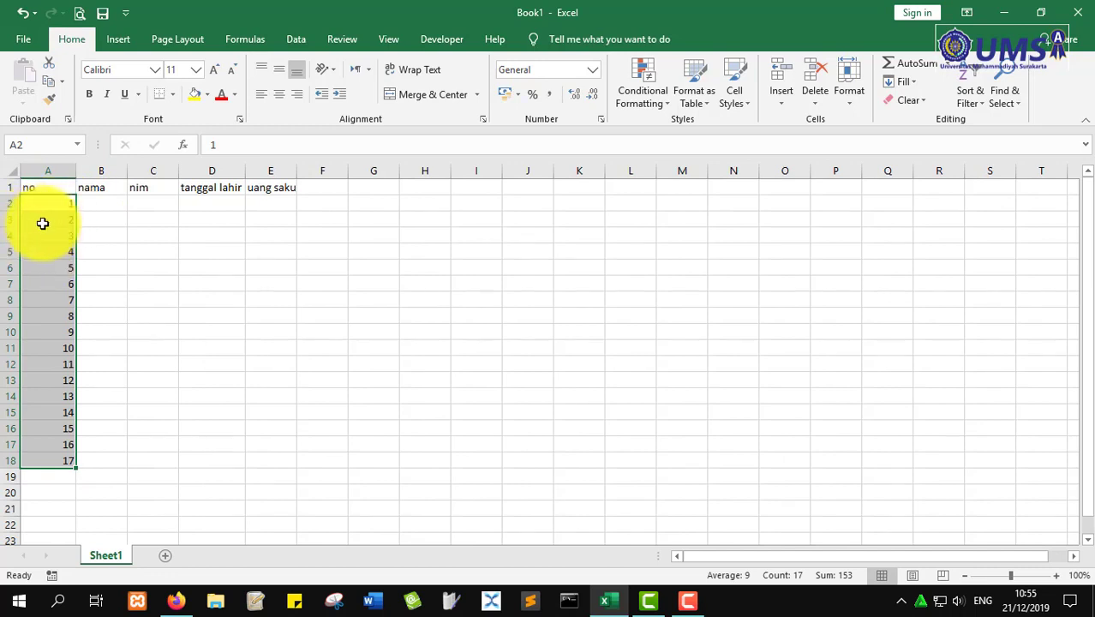
click(53, 221)
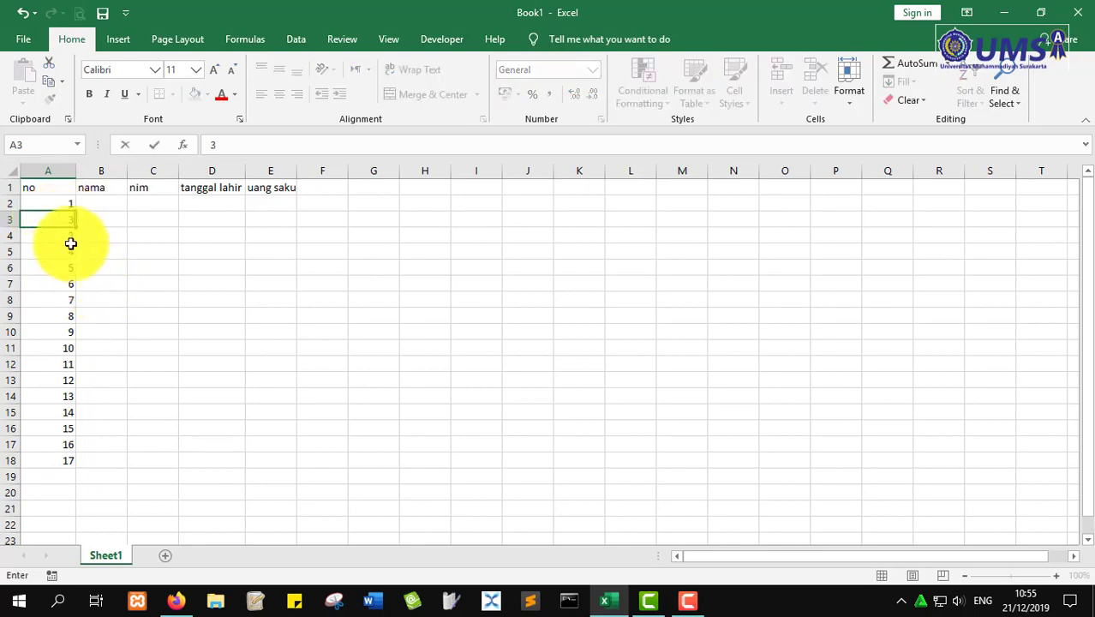
drag(58, 203, 69, 251)
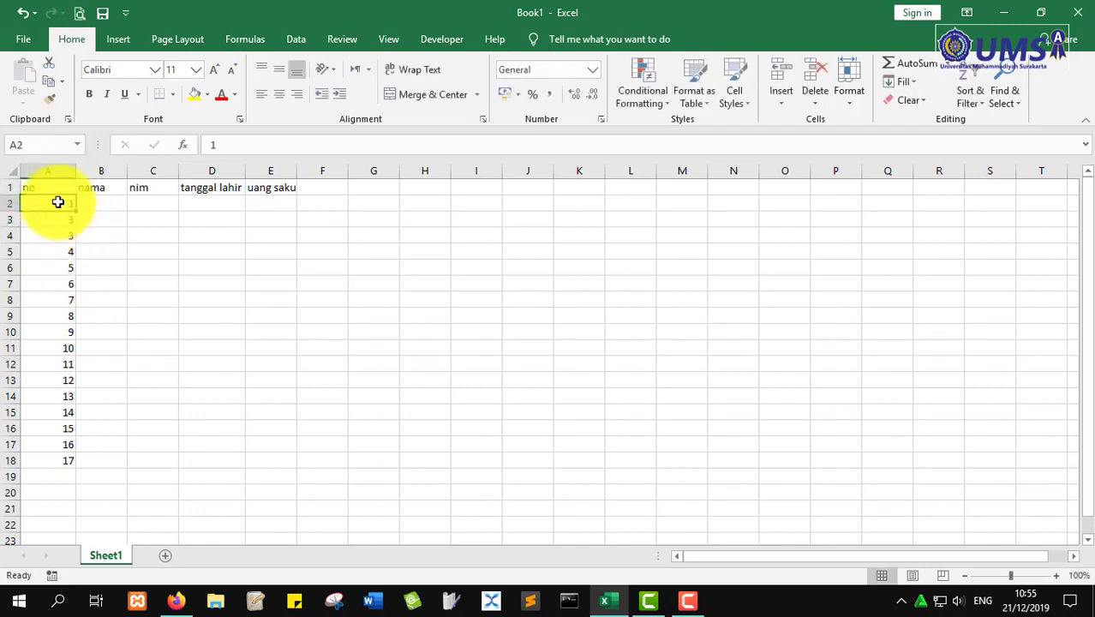
drag(58, 203, 78, 466)
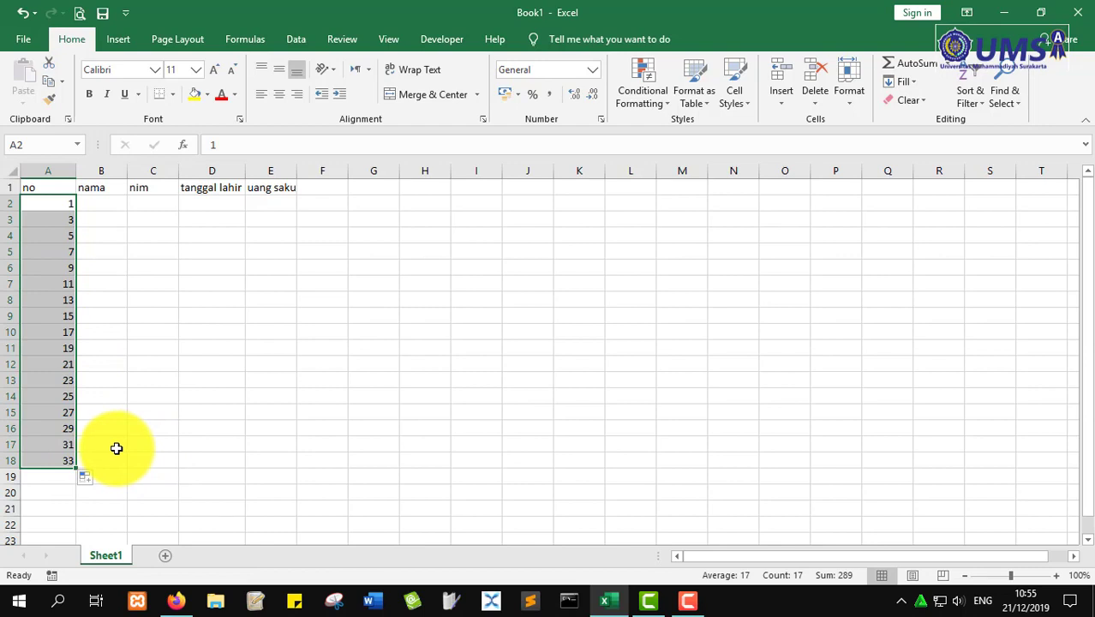
key(ctrl+z)
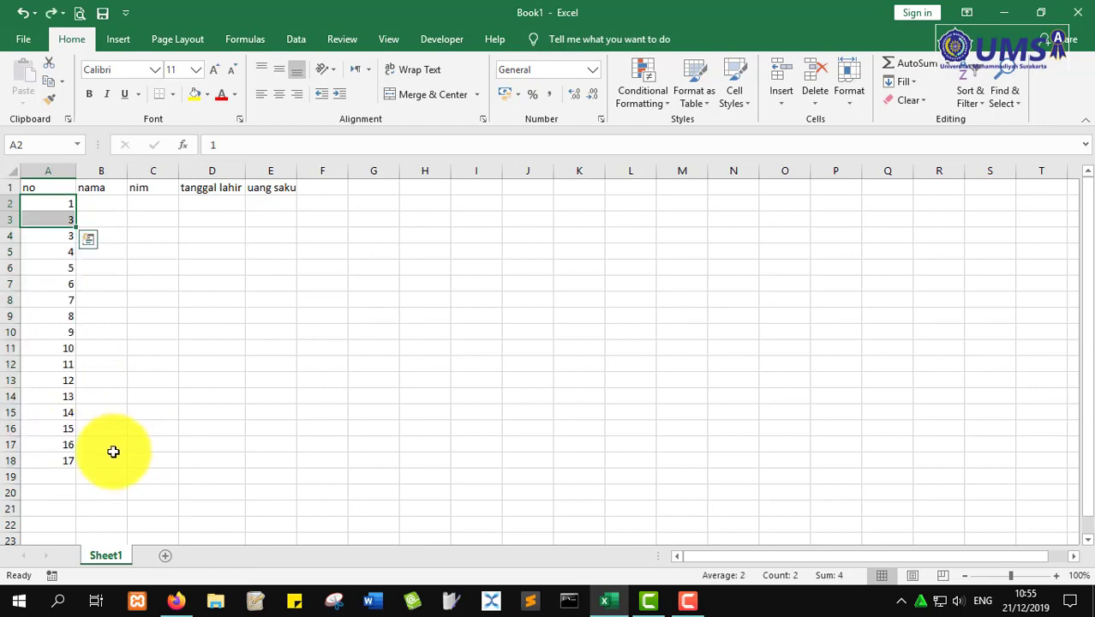
key(ctrl+z)
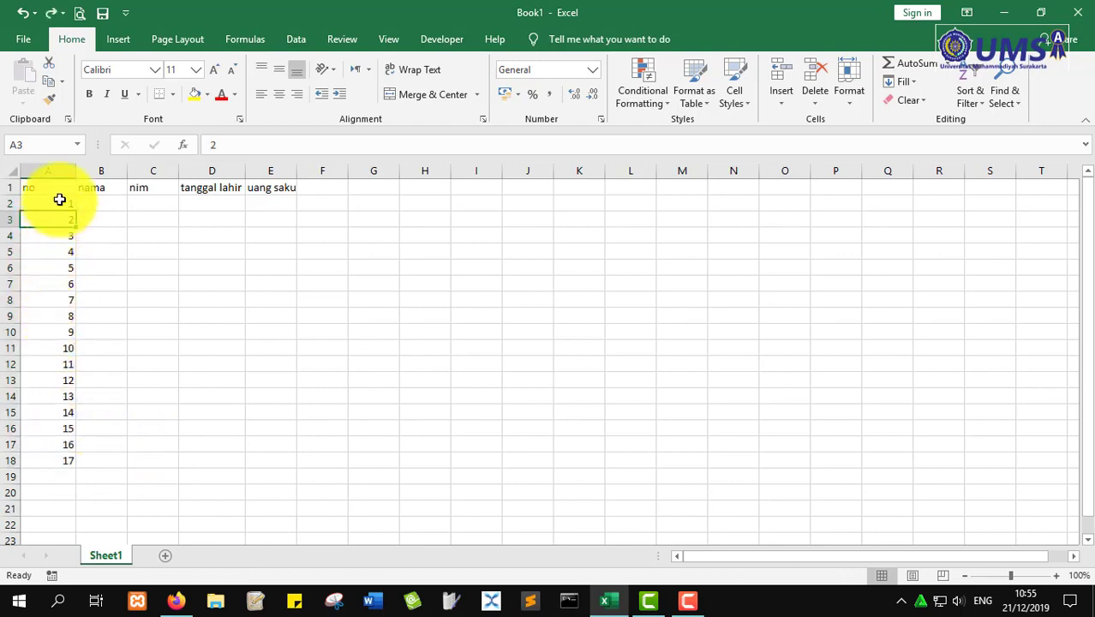
drag(59, 200, 58, 220)
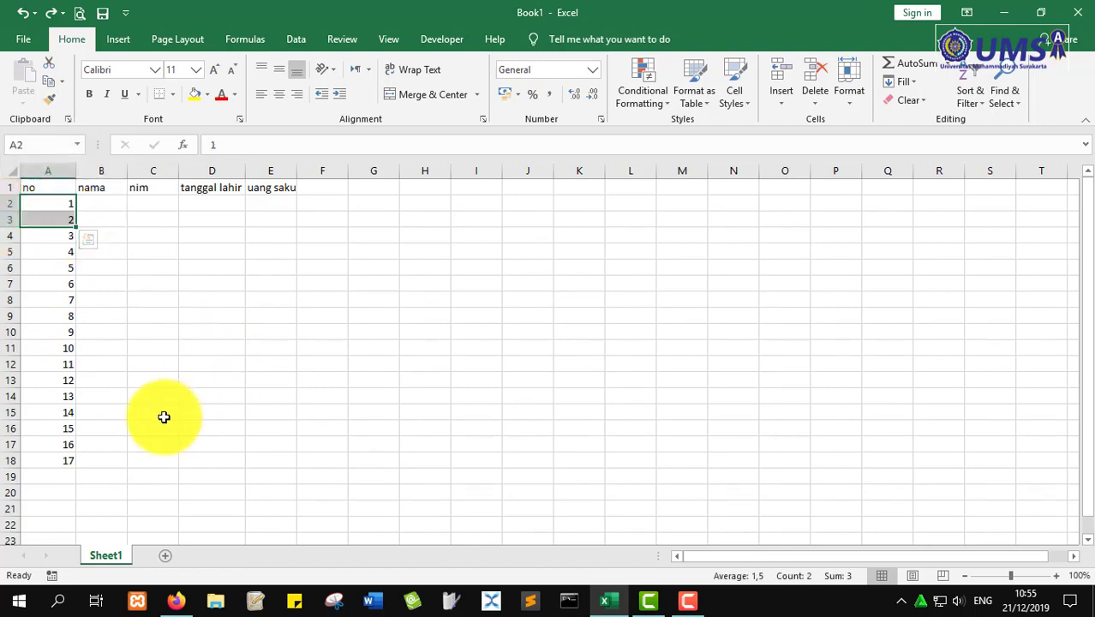
click(90, 201)
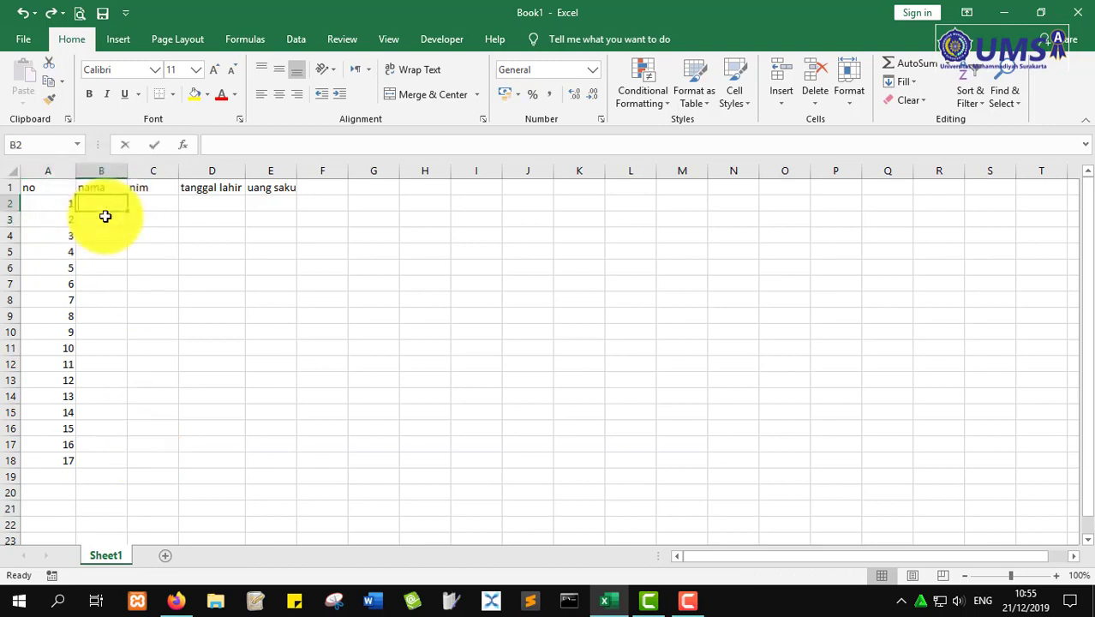
text(Ani)
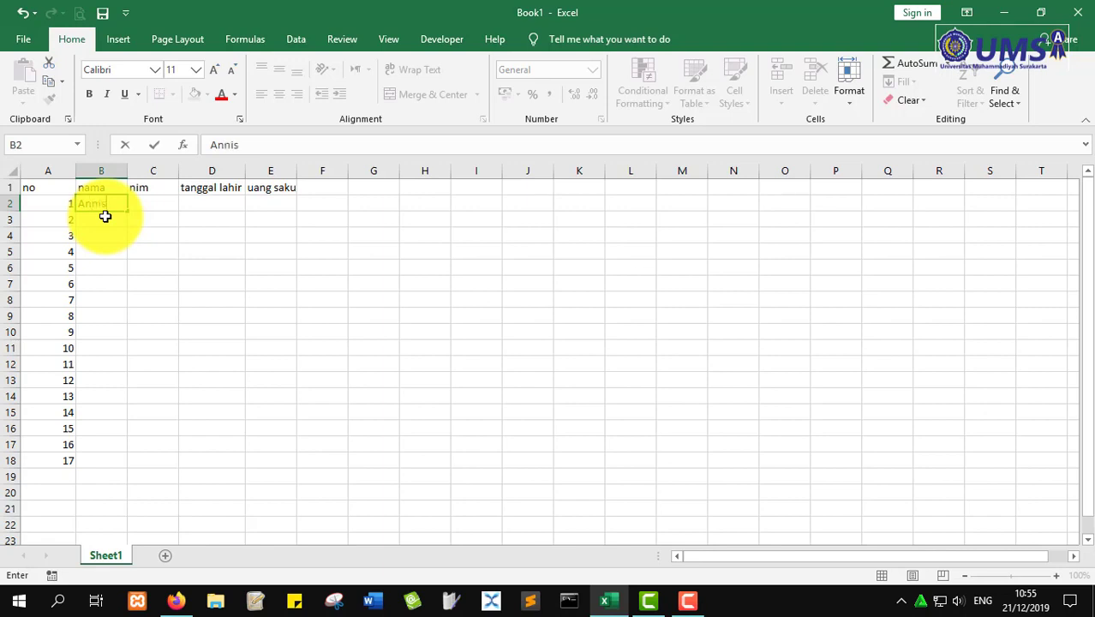
key(Return)
text(Ind)
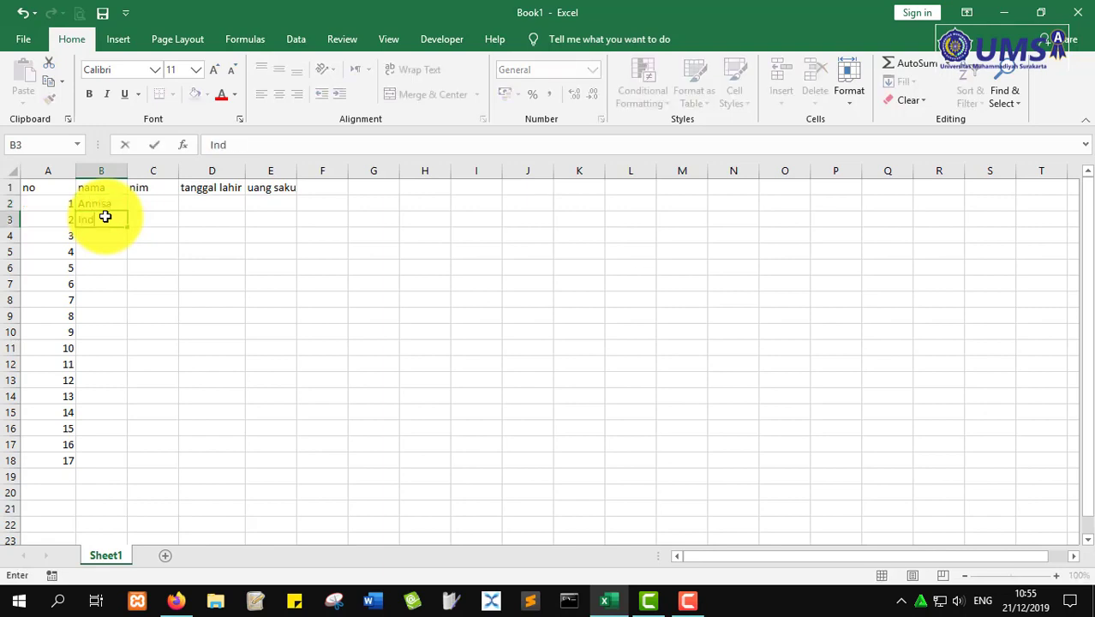
text(ah)
key(Return)
text(C)
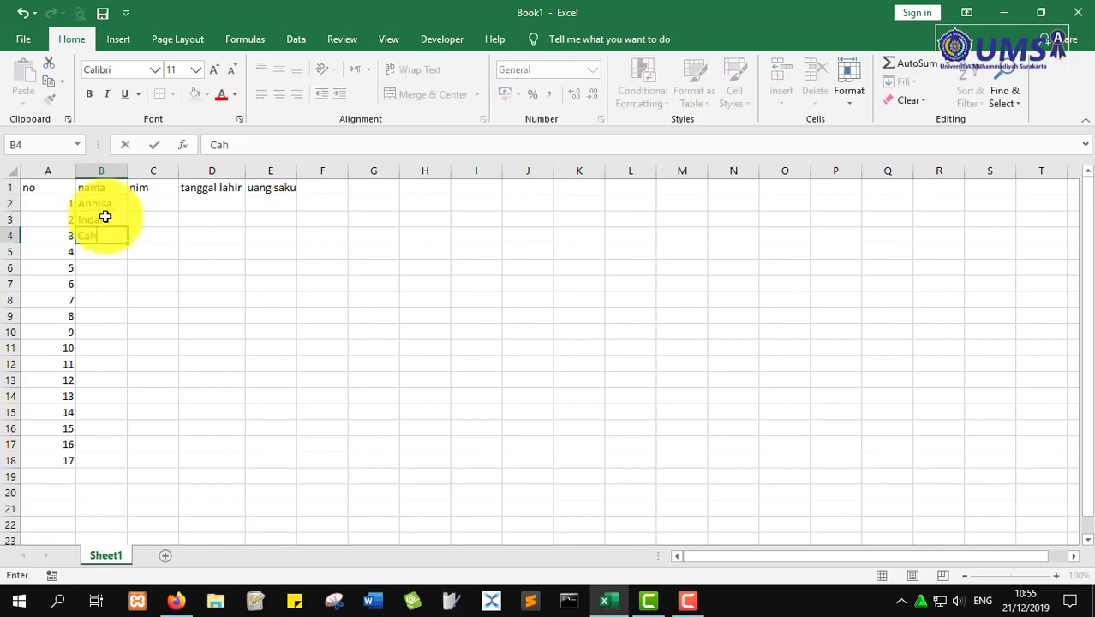
key(Return)
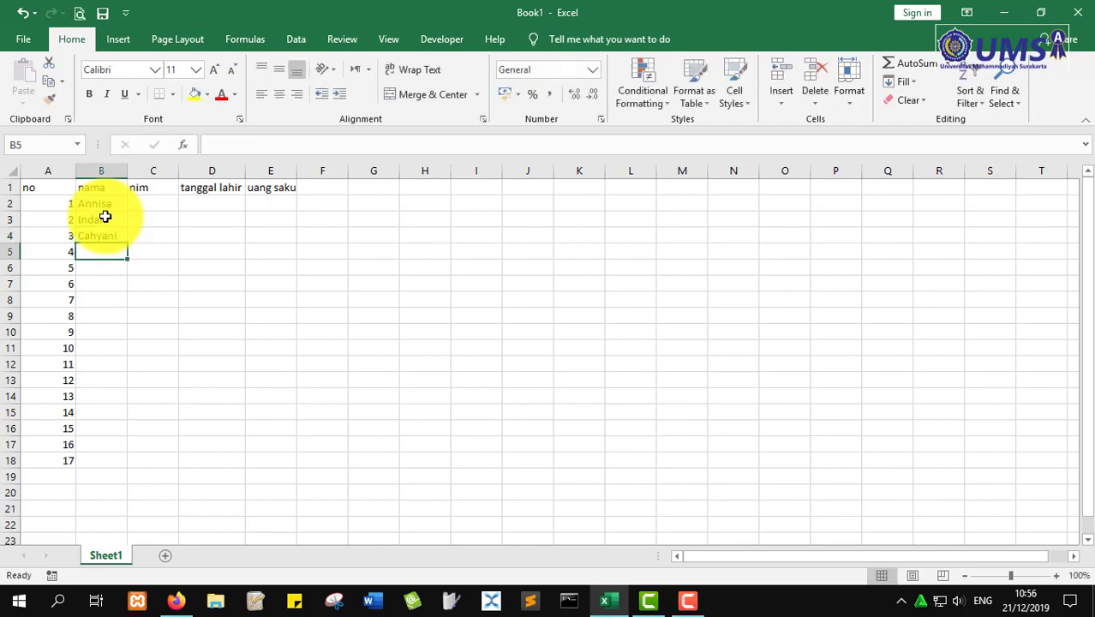
key(Up)
key(Up)
key(Up)
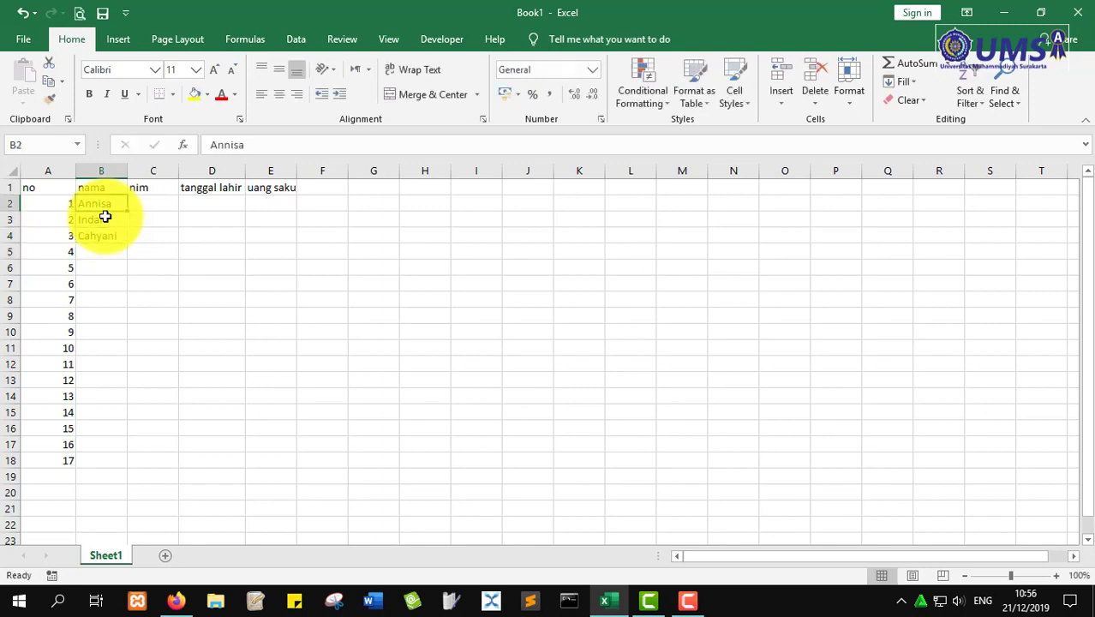
key(Down)
key(Down)
key(Up)
key(Up)
key(Down)
key(Down)
key(Up)
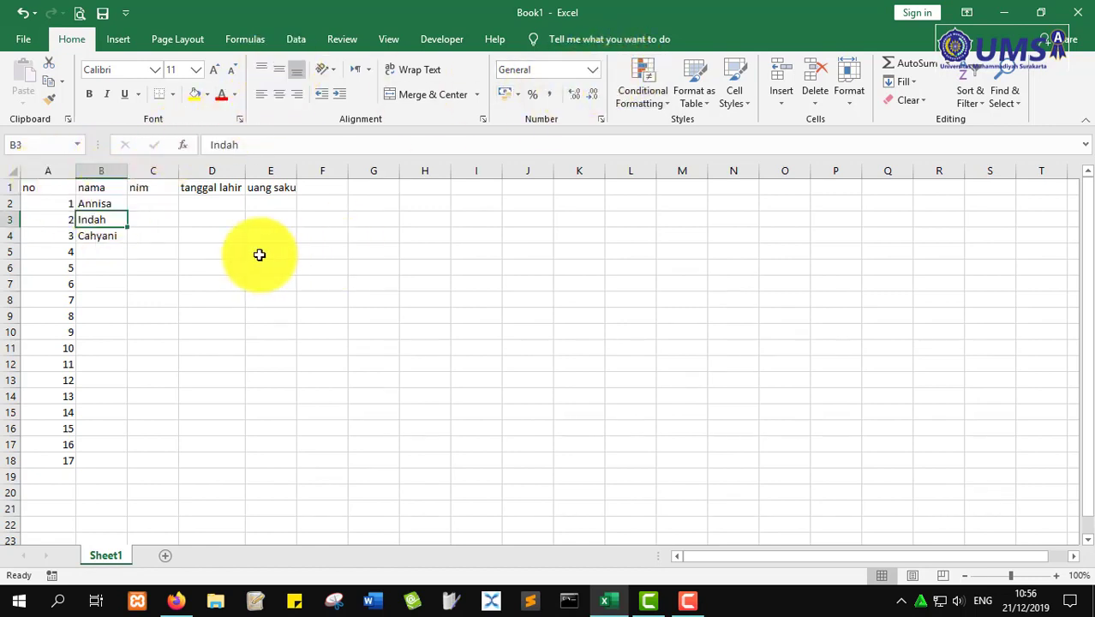
click(593, 70)
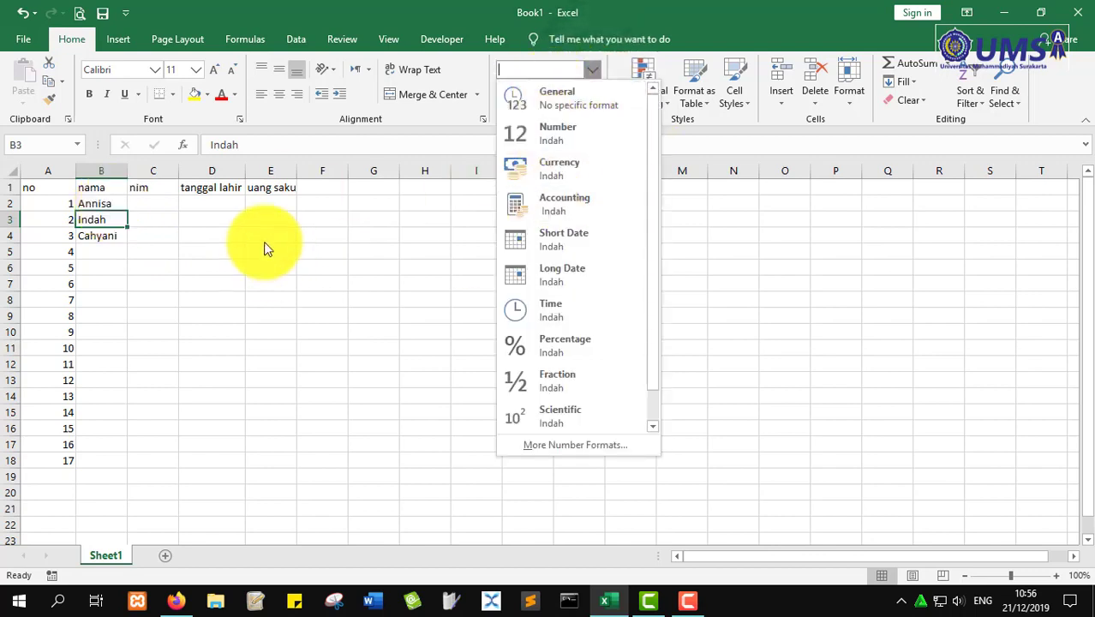
click(112, 245)
click(107, 251)
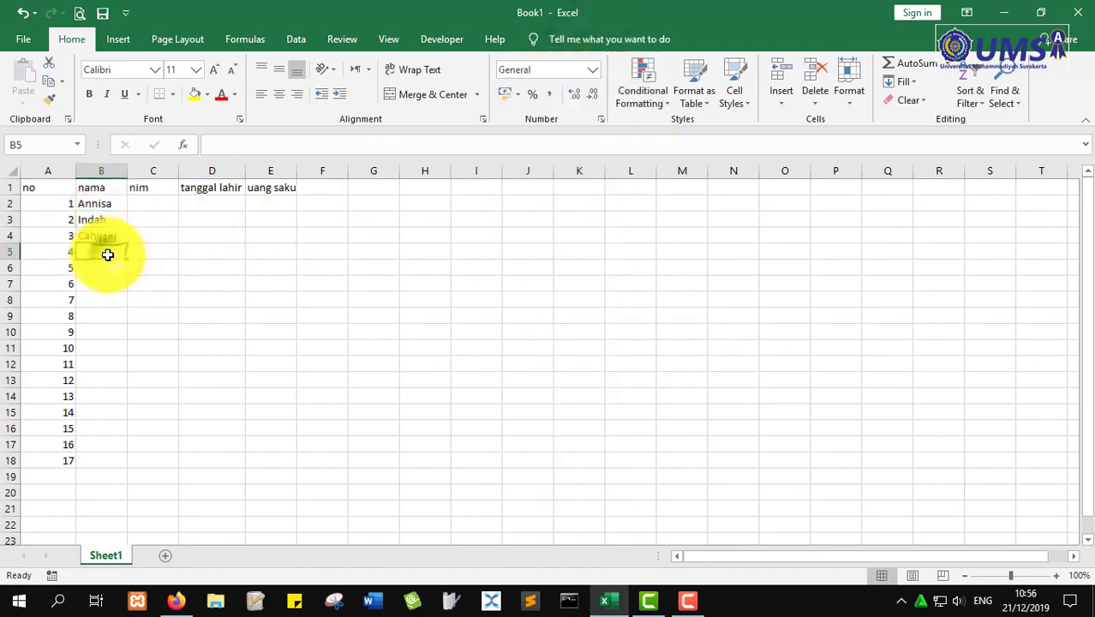
- Clear the numbers 6–17 from A7:A18 and enter the fourth and fifth student names in B5:B6
drag(69, 284, 51, 460)
key(Delete)
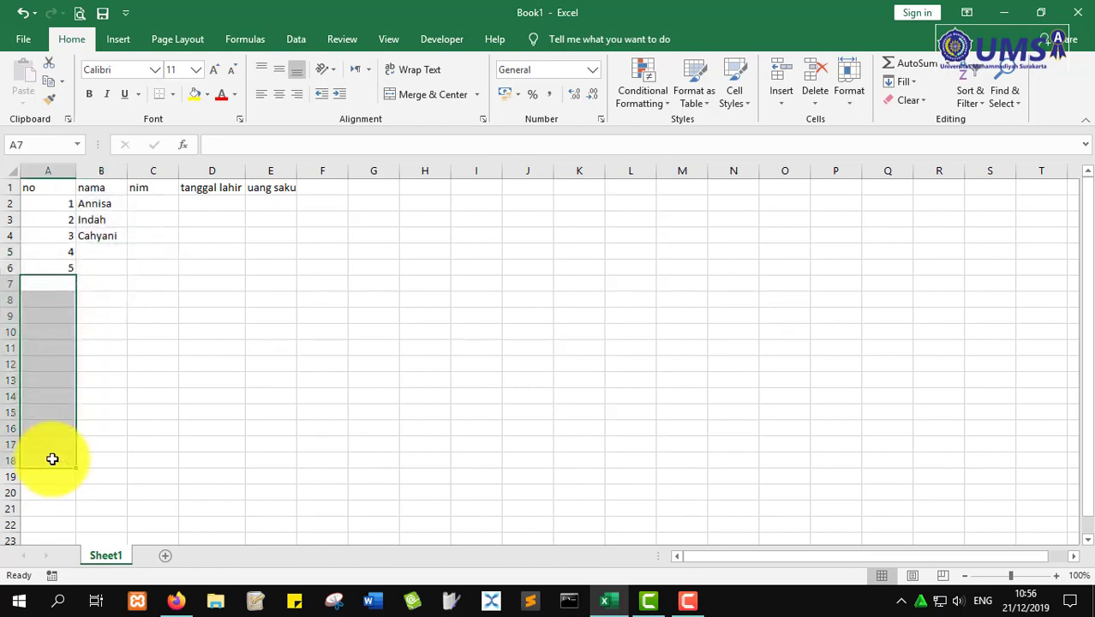
click(105, 246)
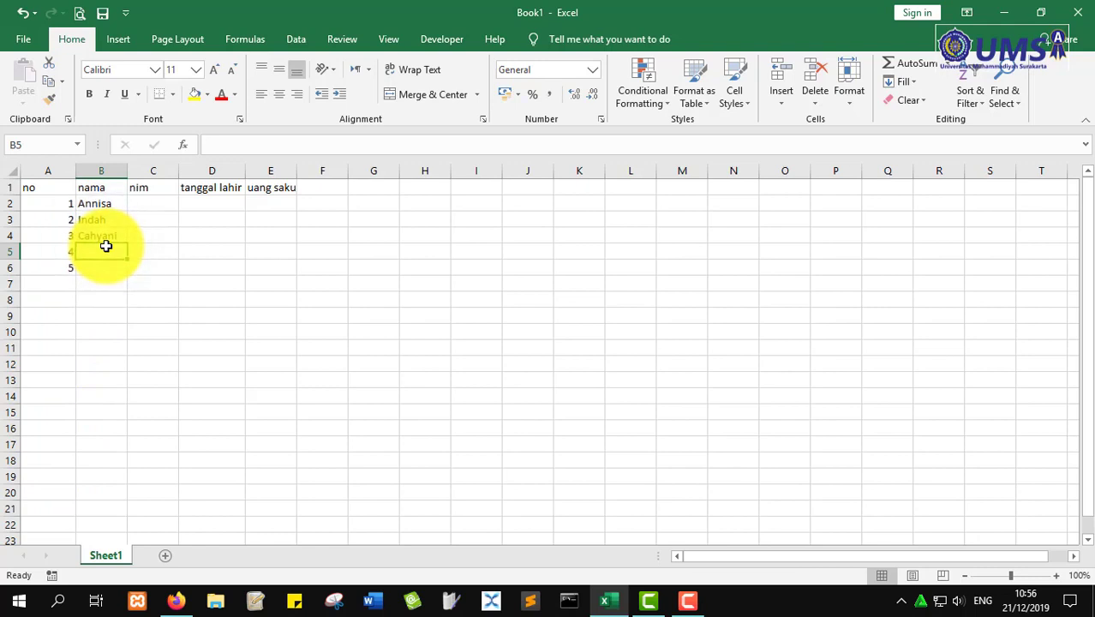
text(Arif)
key(Return)
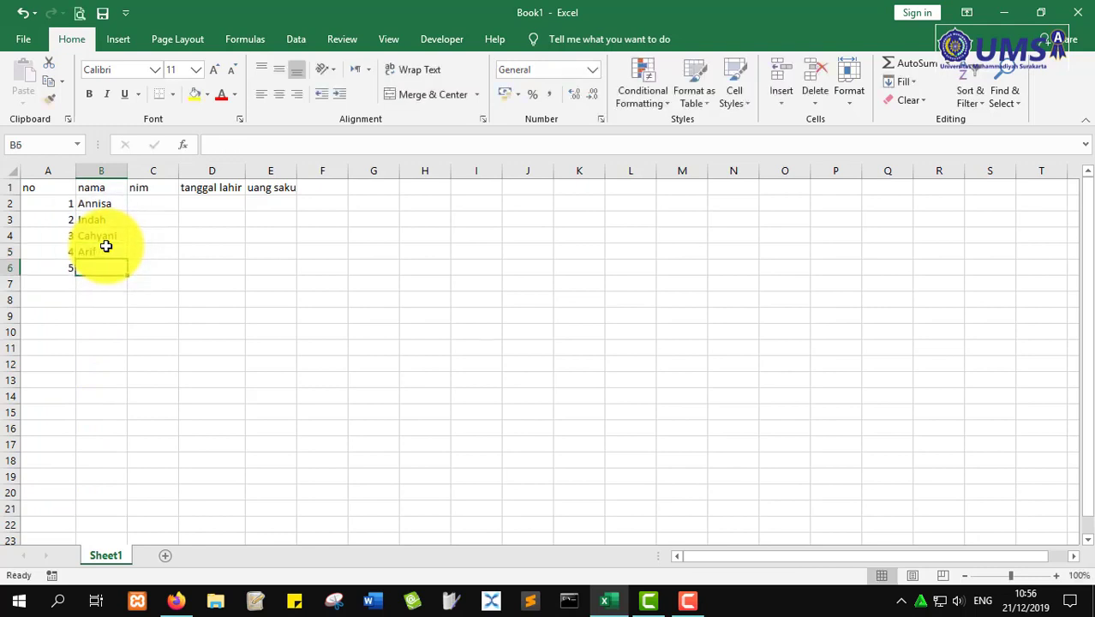
text(Cahyo)
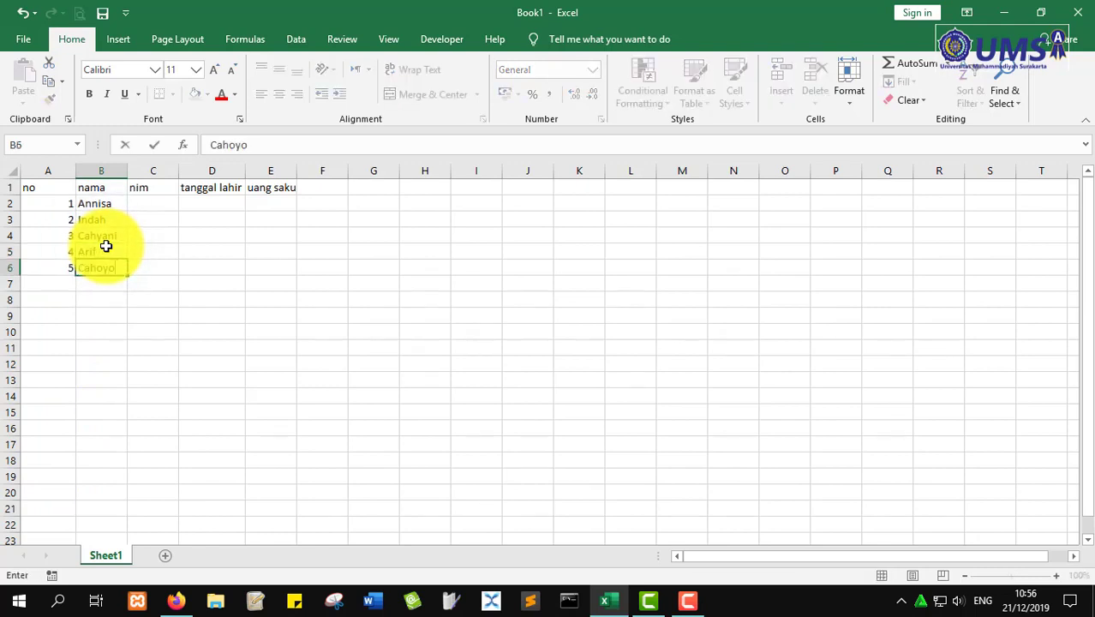
key(Return)
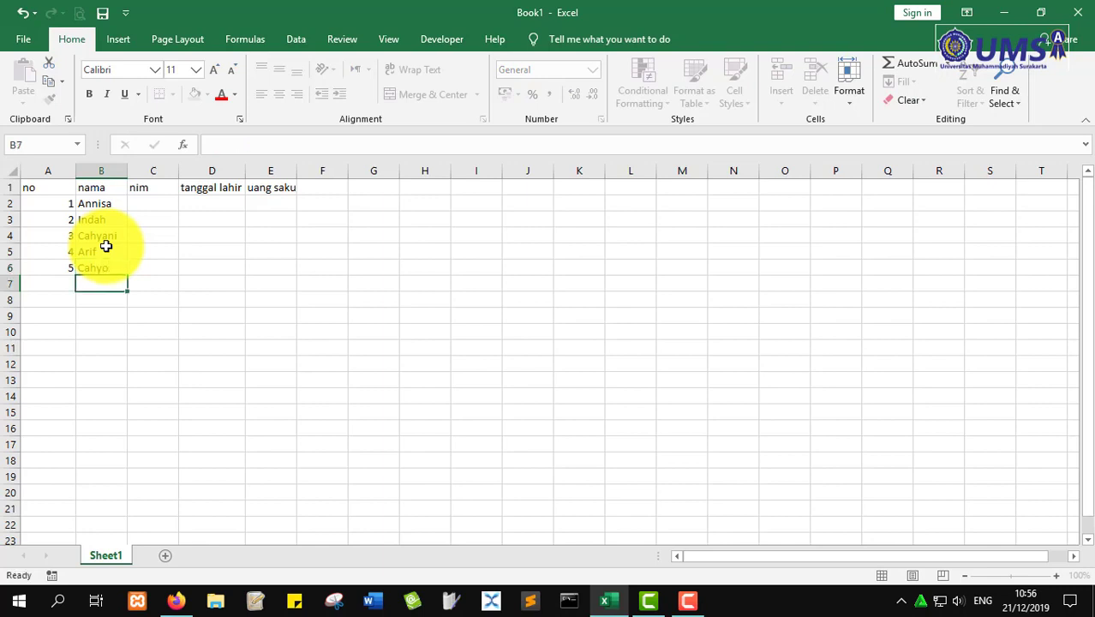
key(Right)
key(Right)
key(Up)
key(Up)
key(Up)
key(Up)
key(Up)
key(Left)
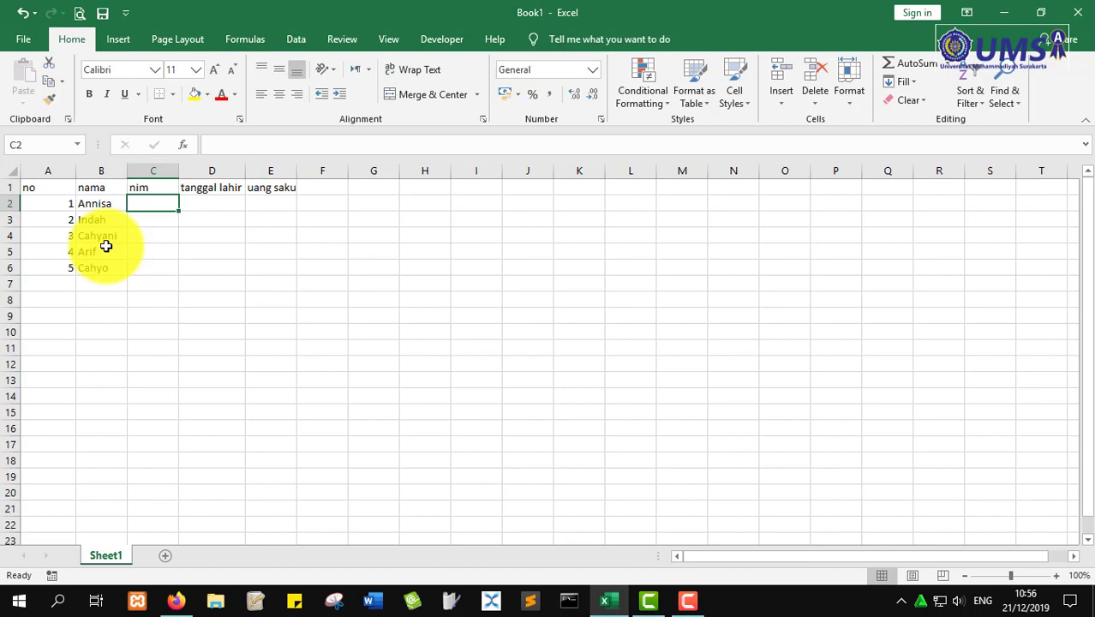
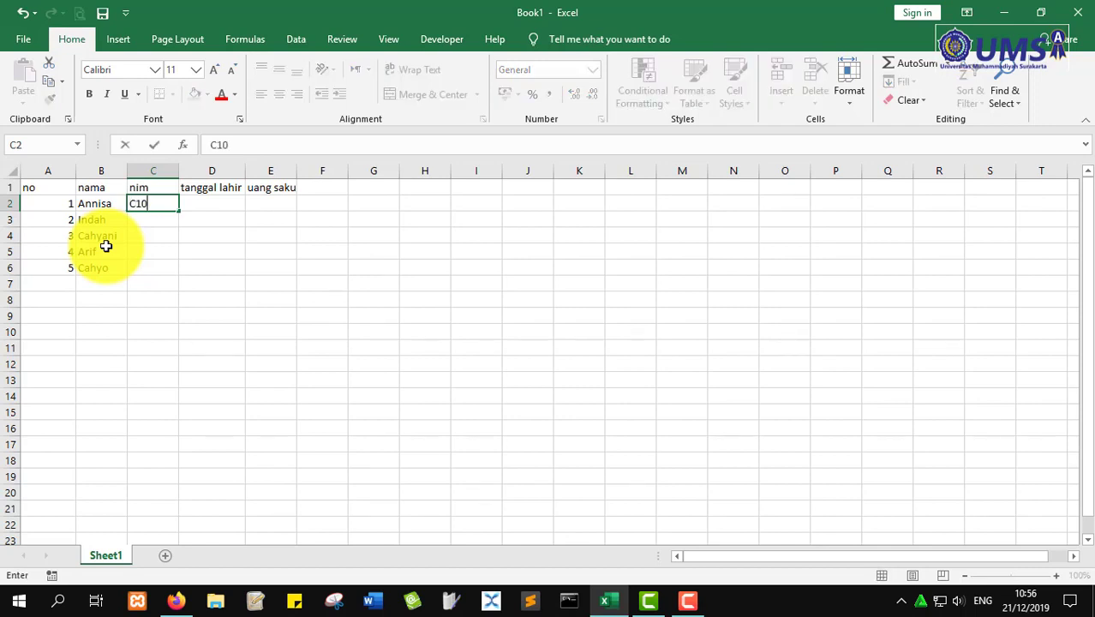
- Enter the first three students' NIM numbers in C2:C4
key(Return)
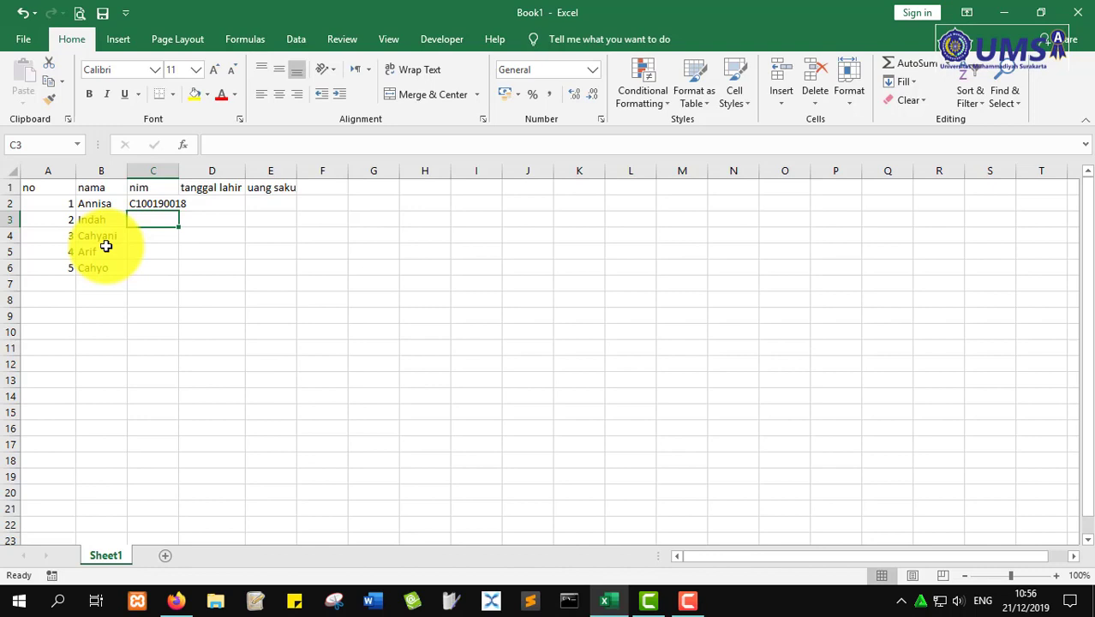
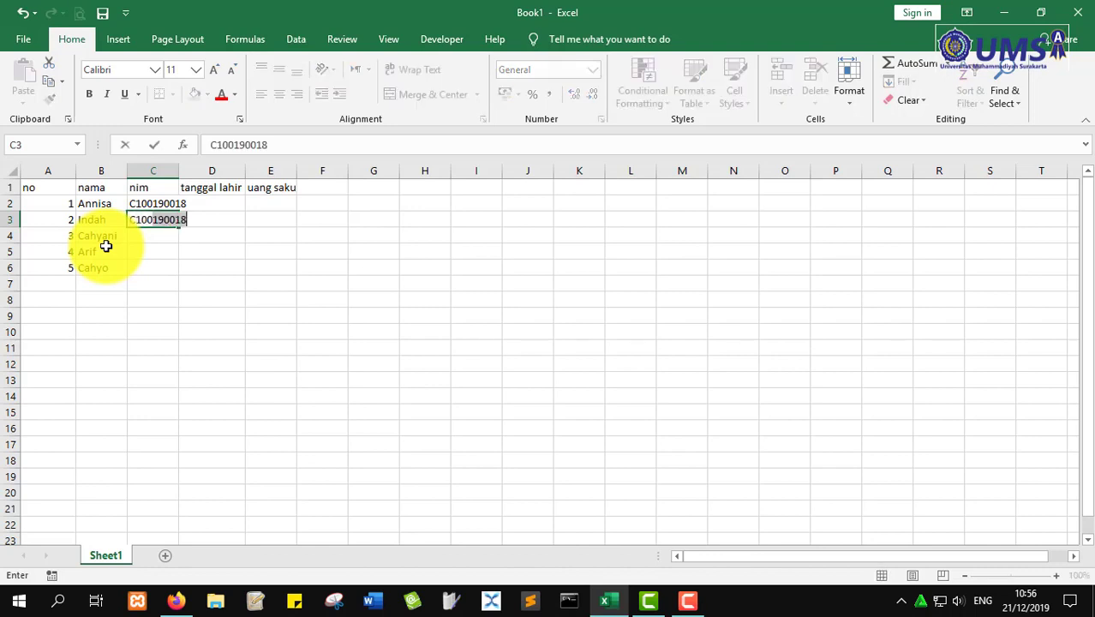
key(Return)
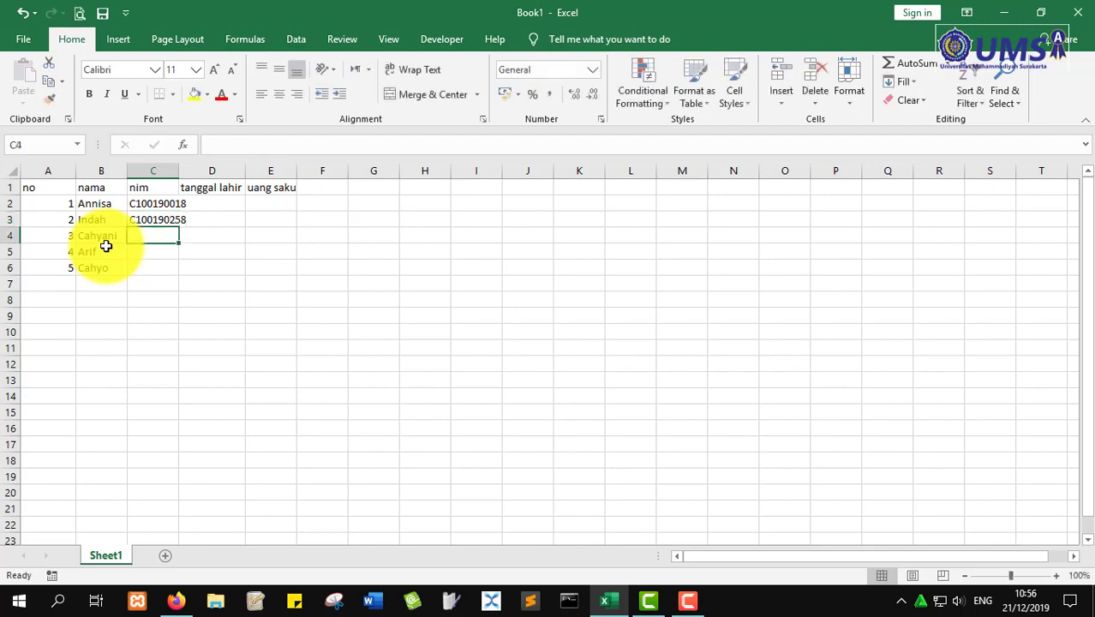
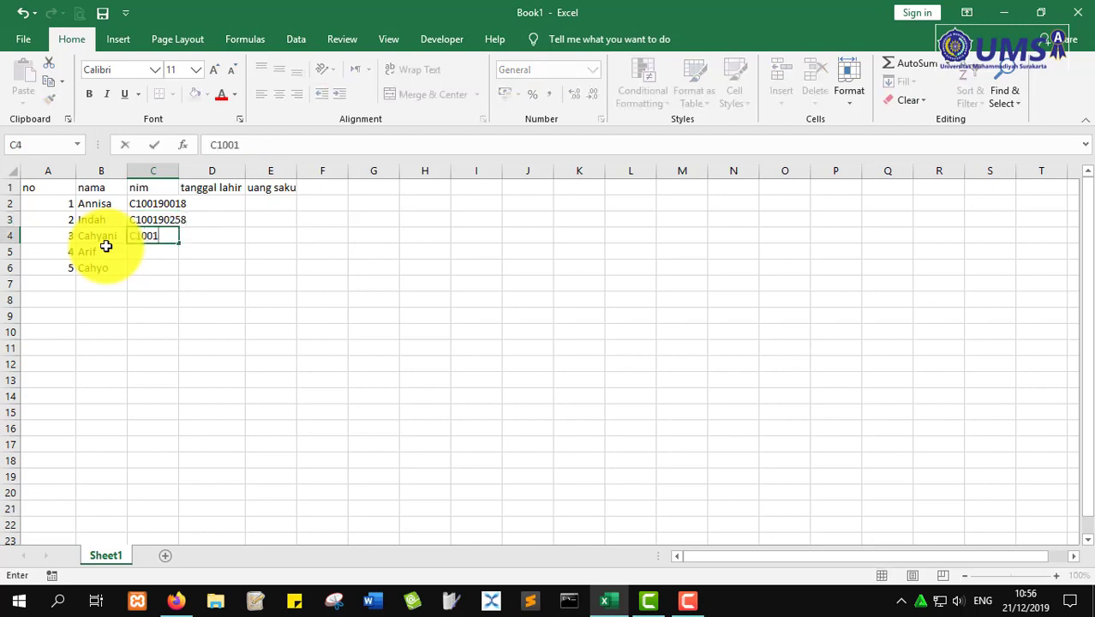
key(Return)
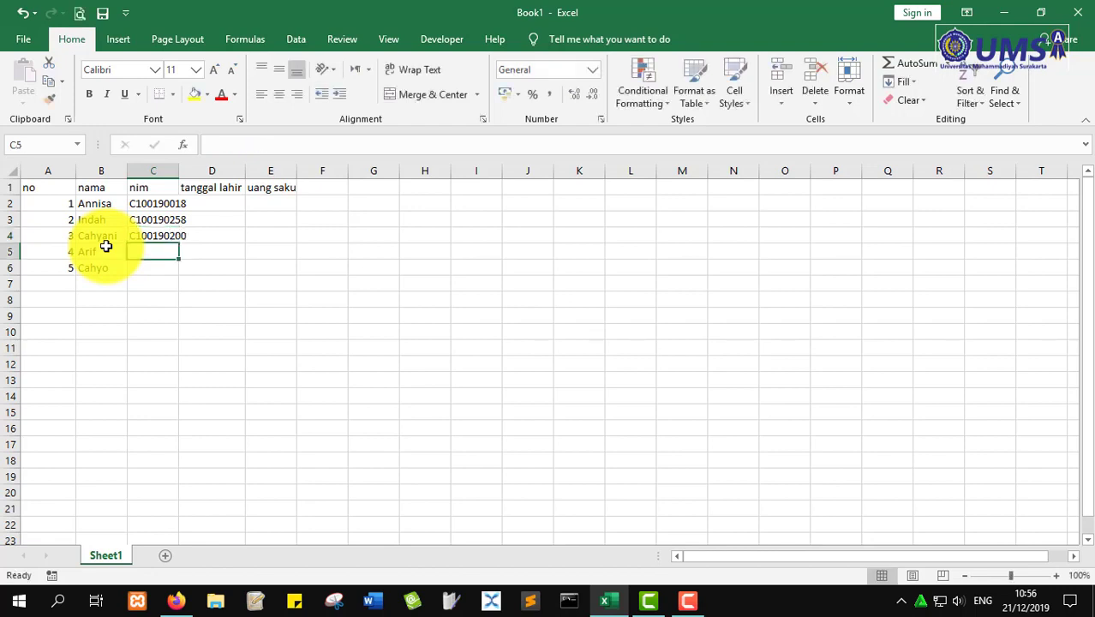
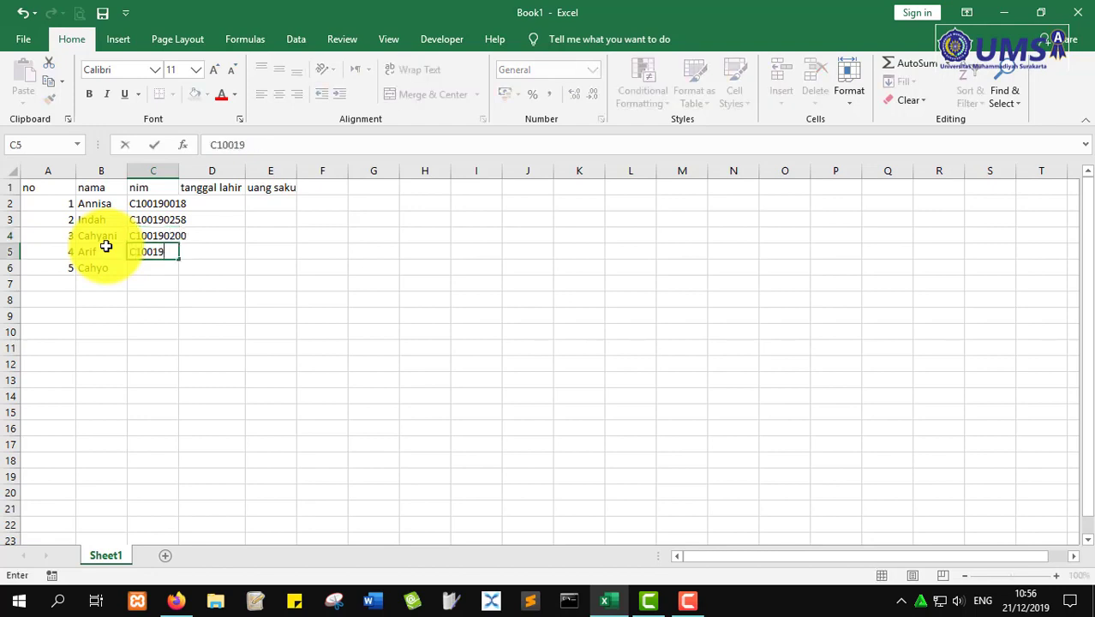
- Enter the last two NIM numbers in C5:C6, correcting a typo, and autofit column C
key(Return)
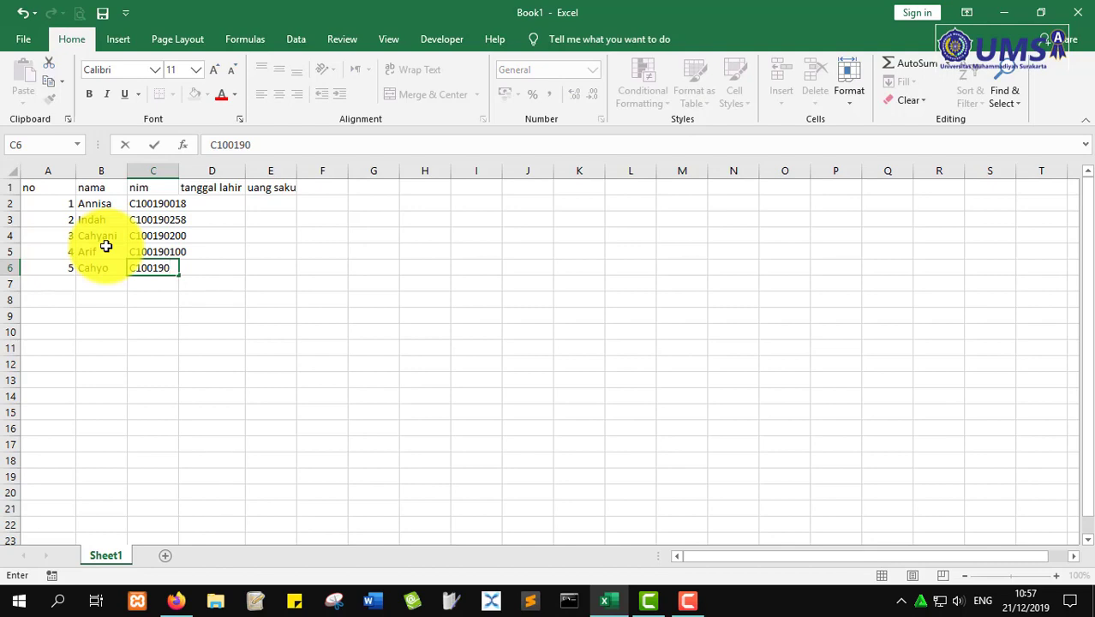
key(Return)
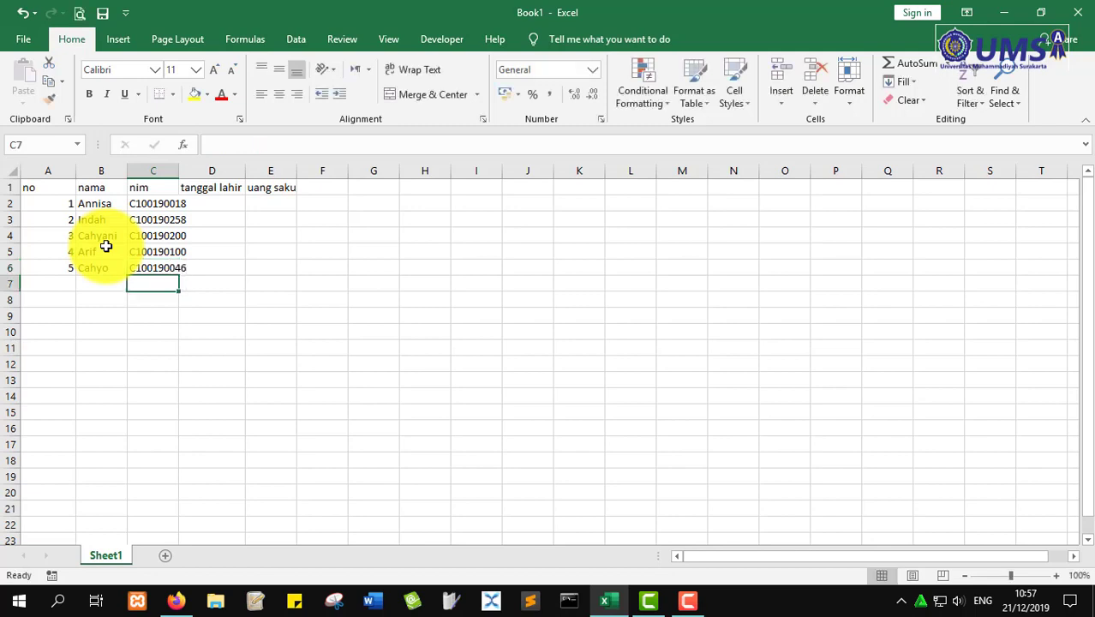
double_click(180, 170)
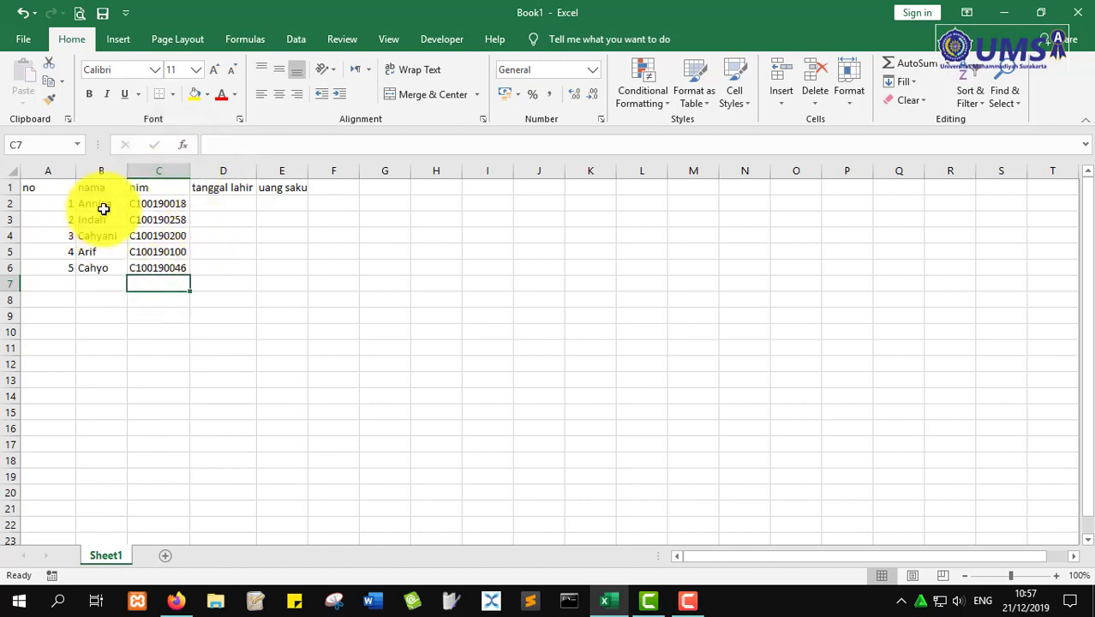
click(229, 204)
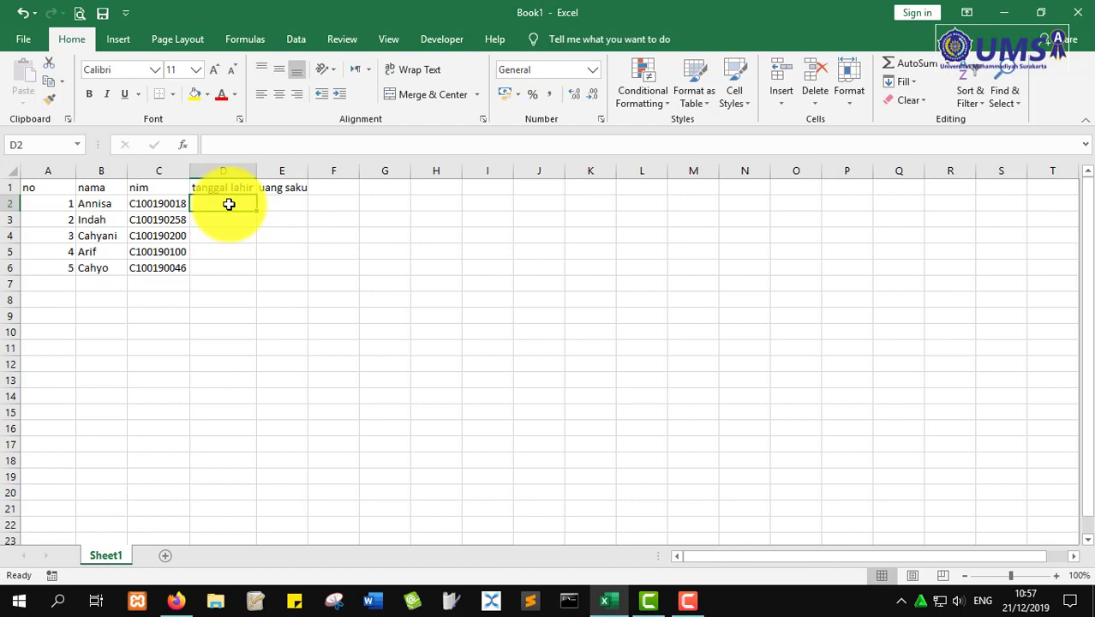
- Enter 12 Desember 2000 in D2 and 14 Januari 2001 in D3, fixing the year typo
text(12)
key(BackSpace)
key(BackSpace)
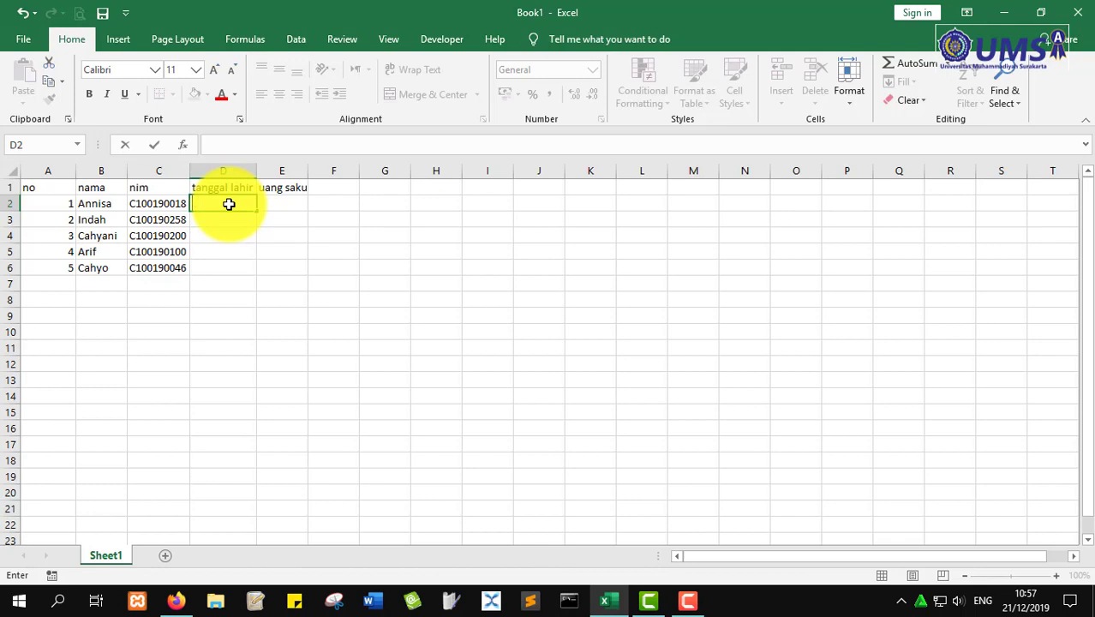
text(12 Desember)
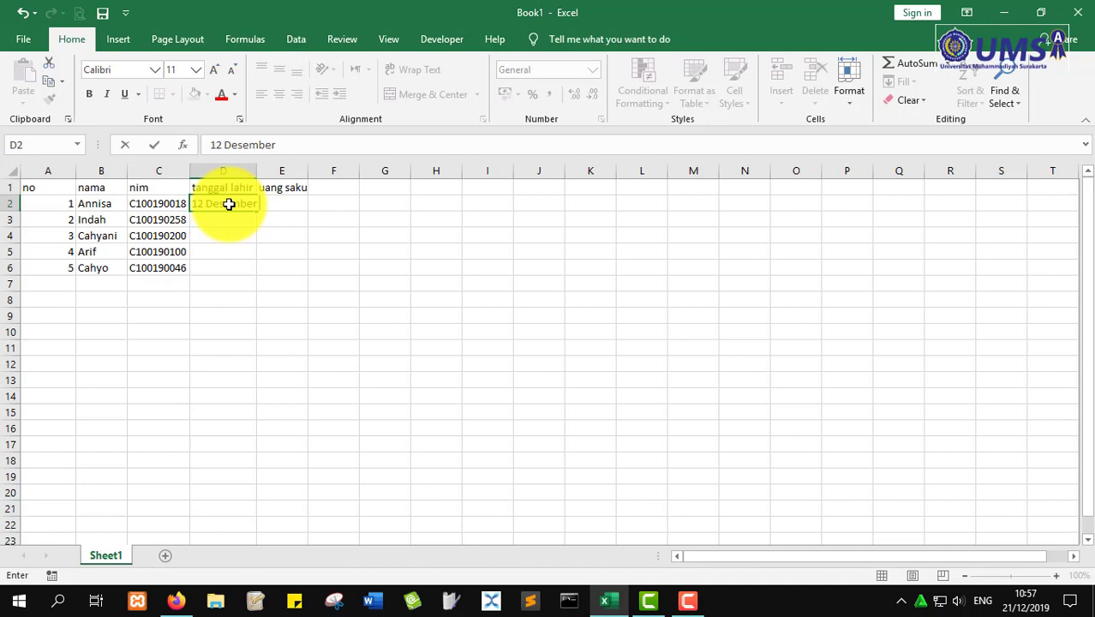
text( 2000)
key(Return)
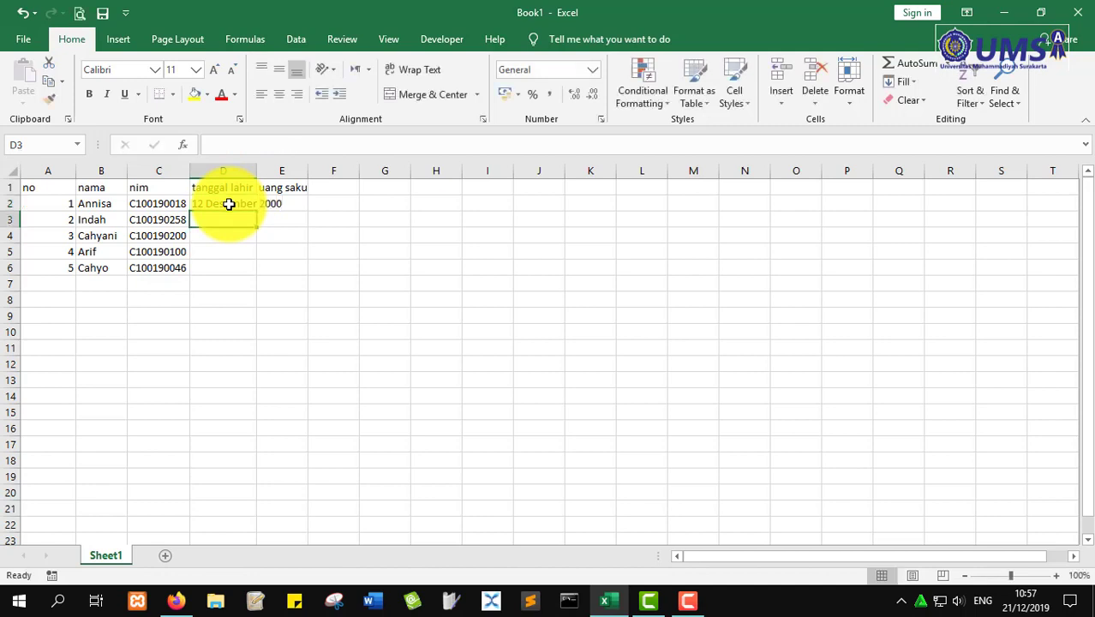
text(14)
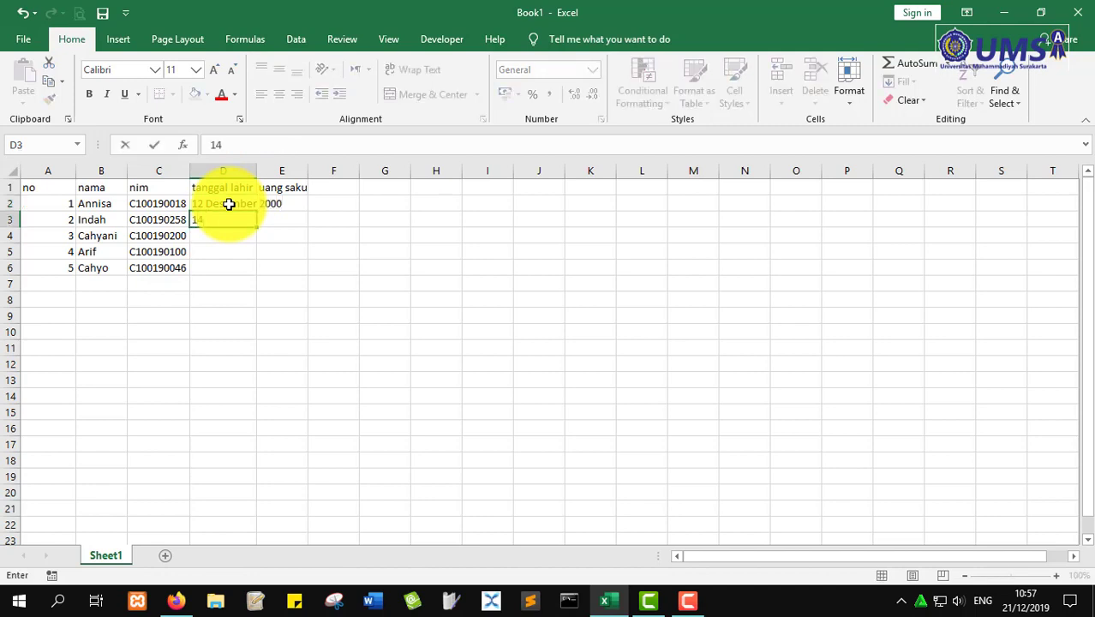
text( Januari 20001)
key(Return)
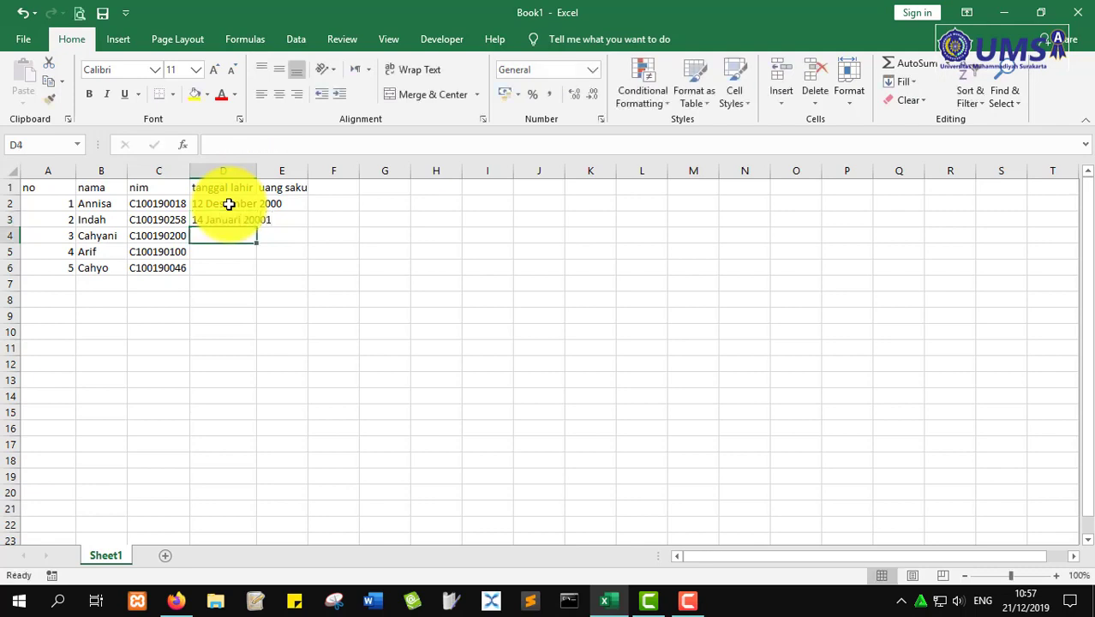
key(Up)
key(F2)
key(BackSpace)
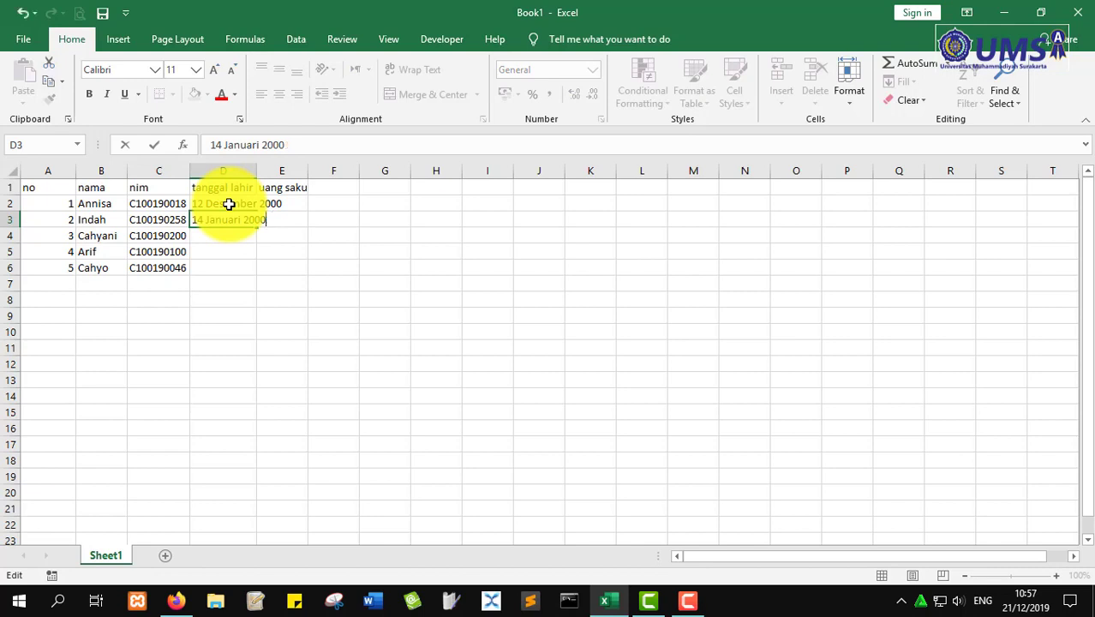
text(1)
key(Return)
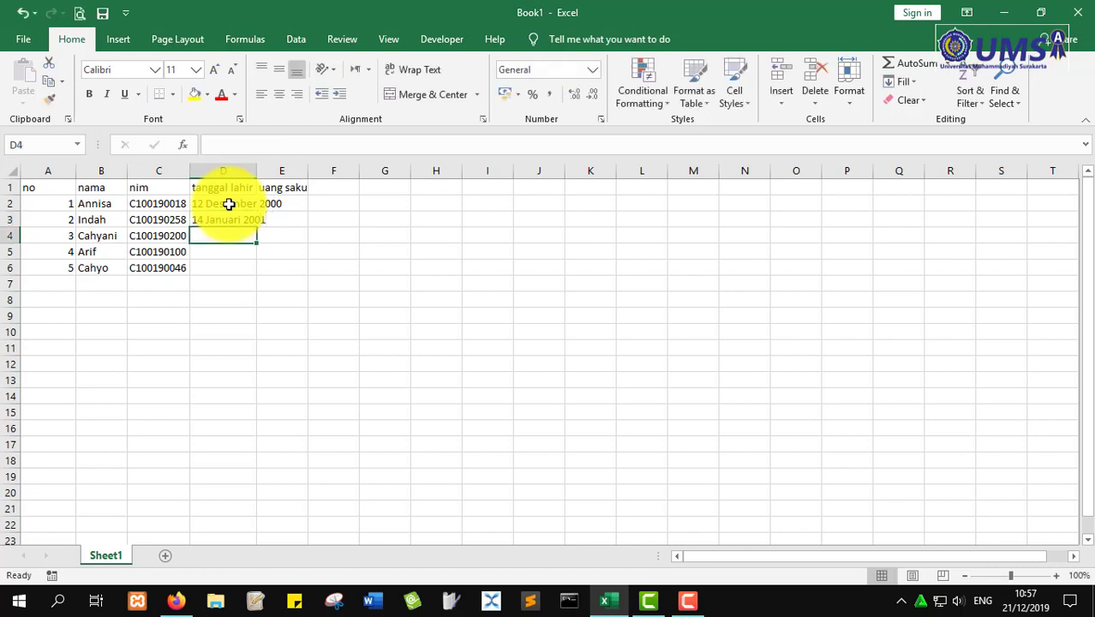
- Enter 29 Maret 1999 in D4 and 3 April 2000 in D5
text(29 a)
key(BackSpace)
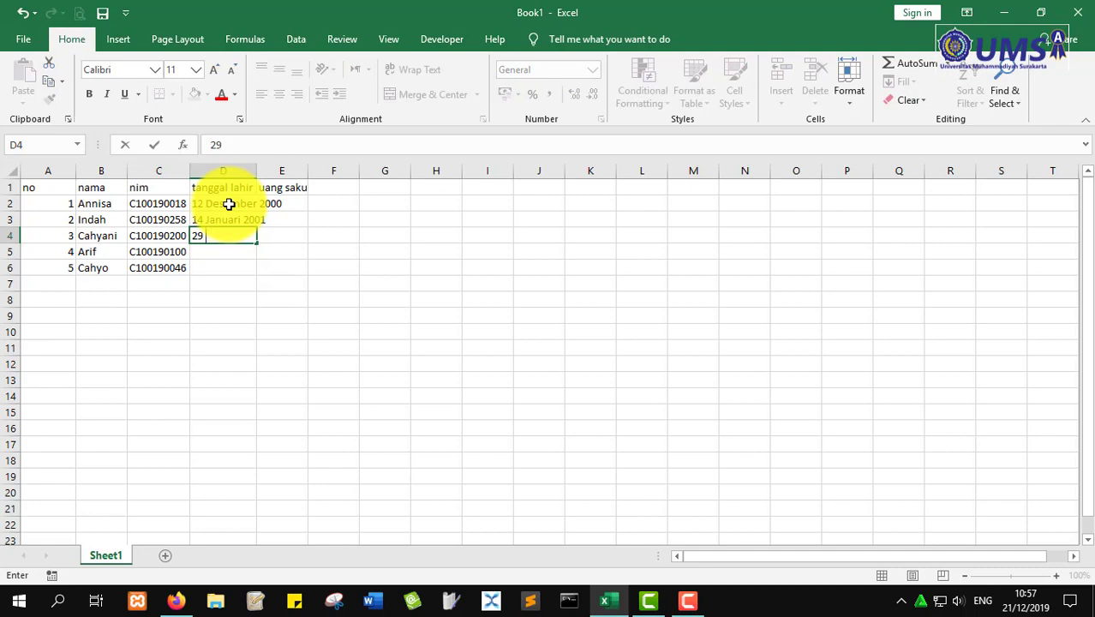
text(Maret 1999)
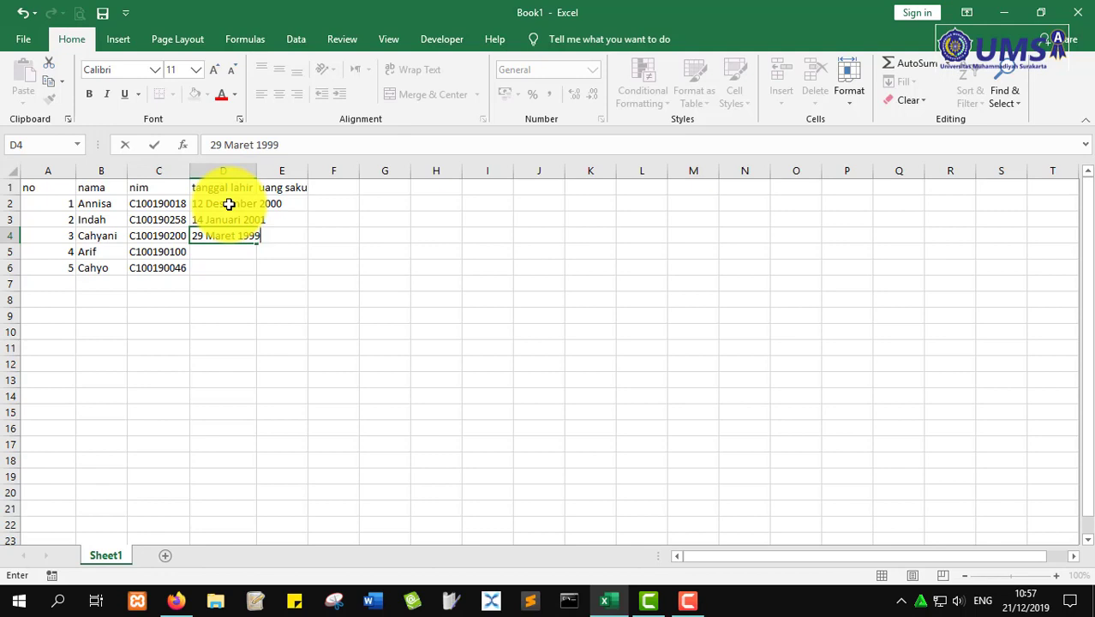
key(Return)
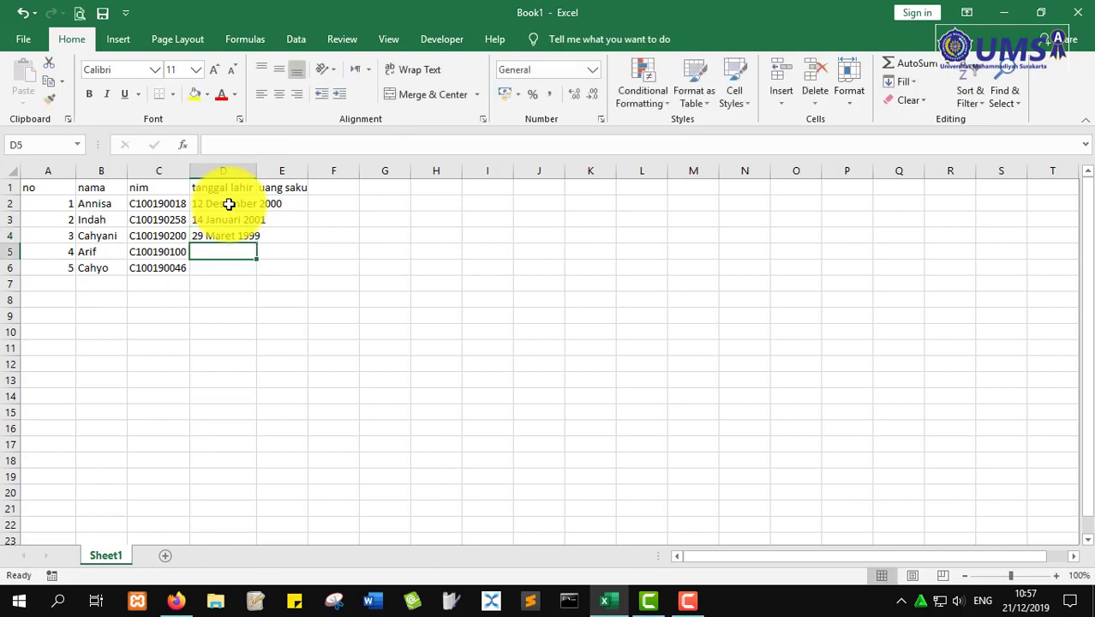
text(3 Ap)
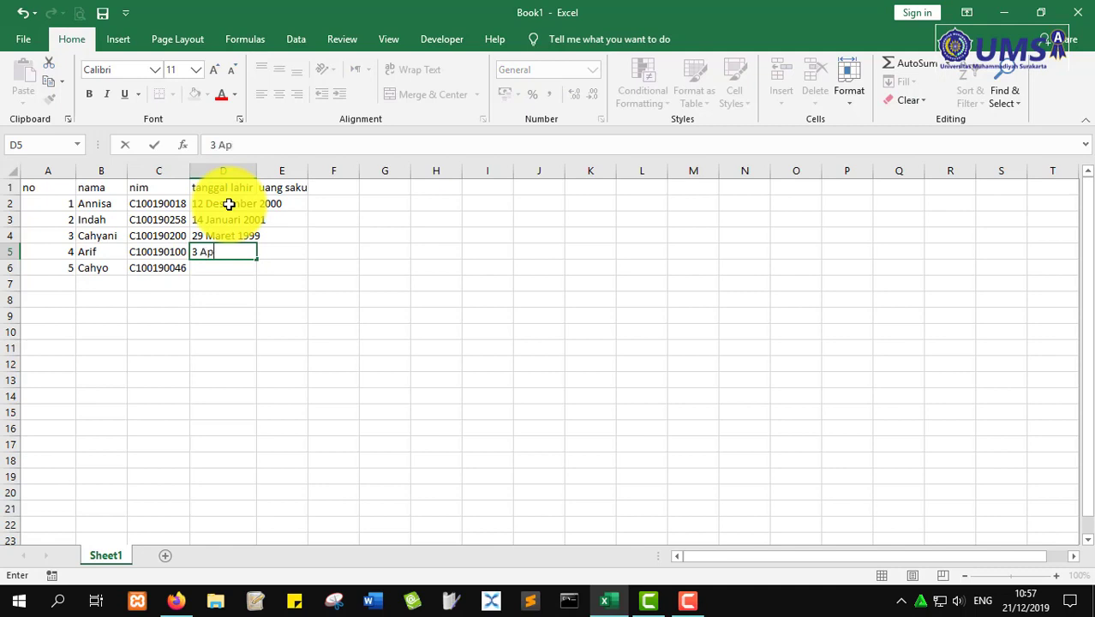
text(ril 2000)
key(Return)
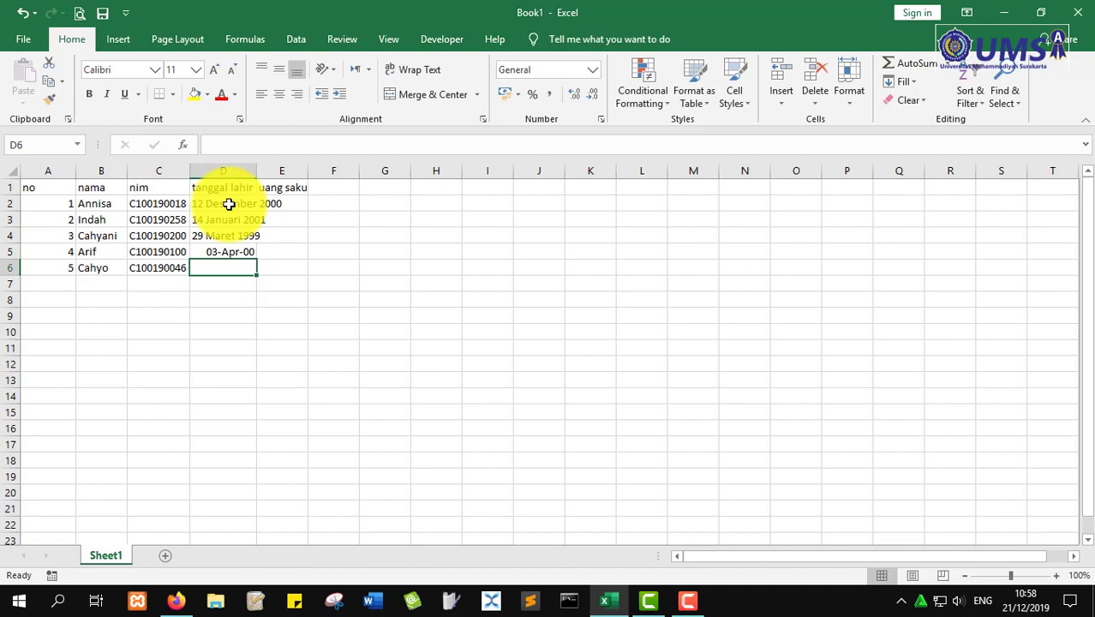
- Enter 13 November 2003 in D6
text(12)
key(BackSpace)
key(BackSpace)
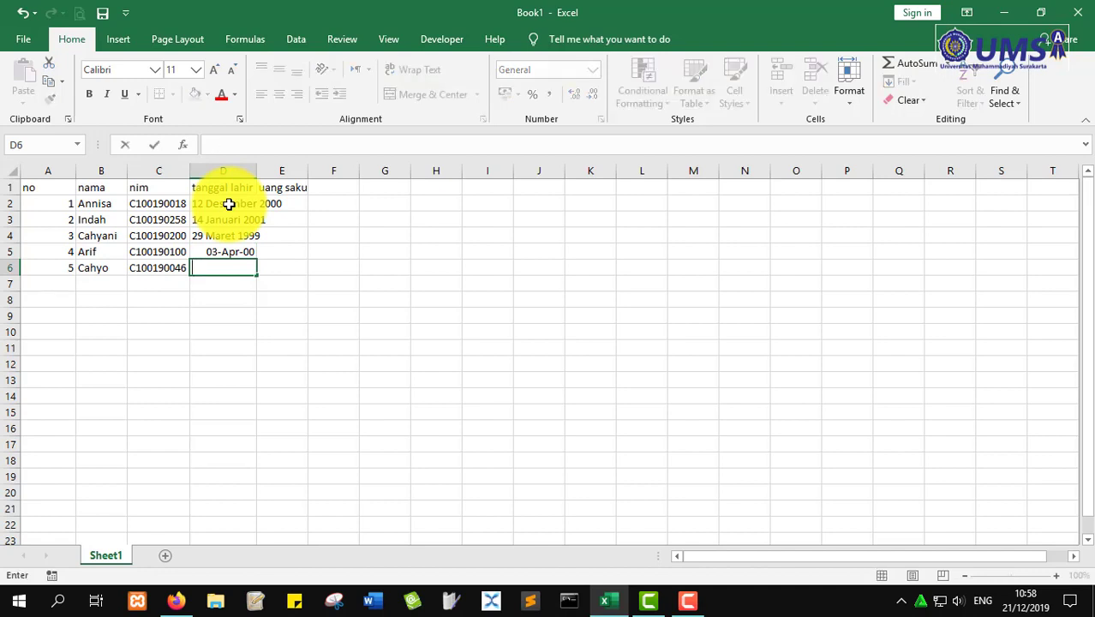
text(13)
text(Novem)
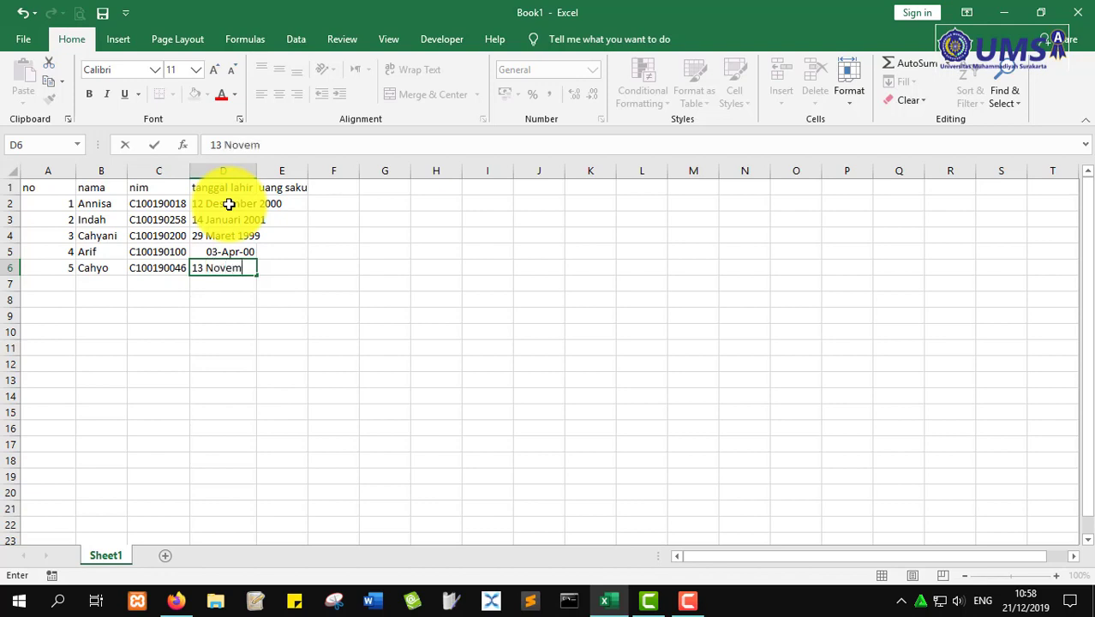
text(ber 2003)
key(Return)
key(Up)
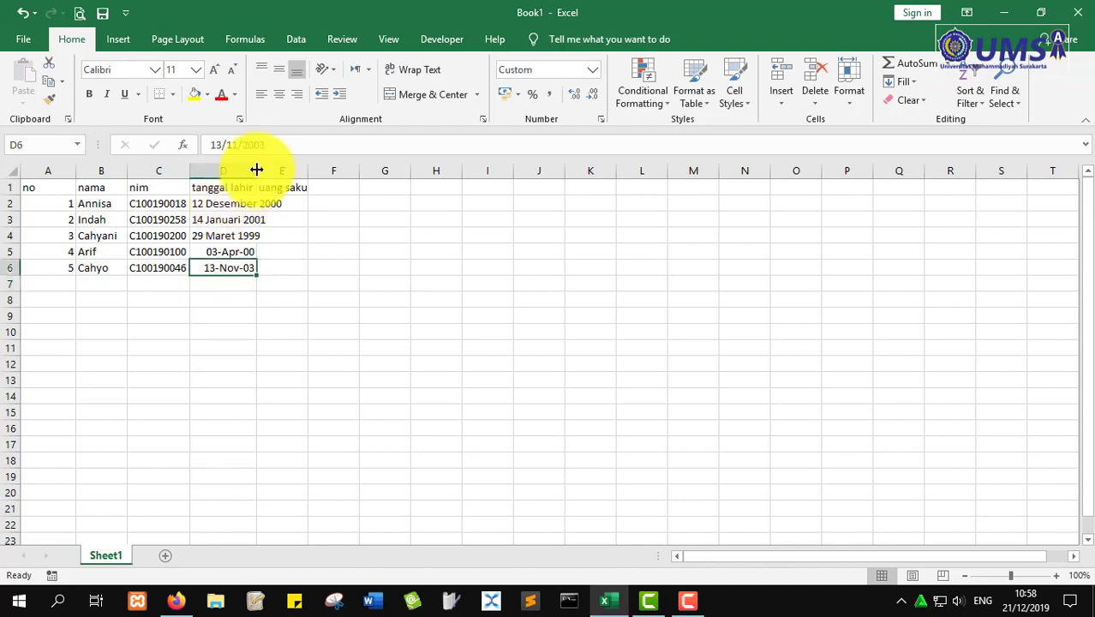
- Autofit column D to its longest date and column E to the uang saku heading
double_click(256, 170)
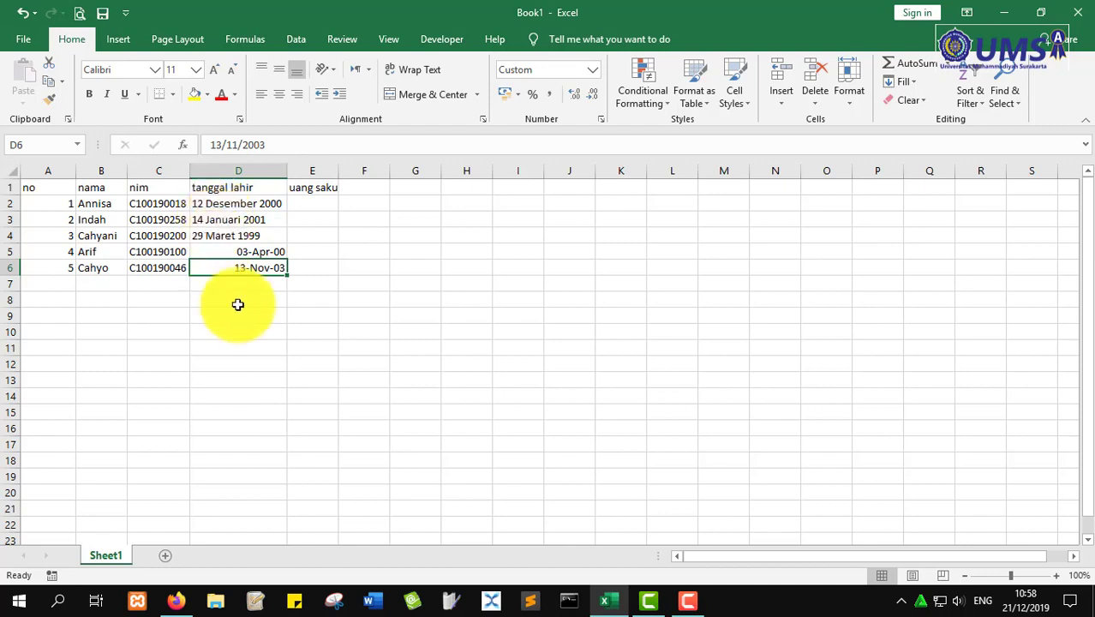
double_click(341, 170)
click(268, 253)
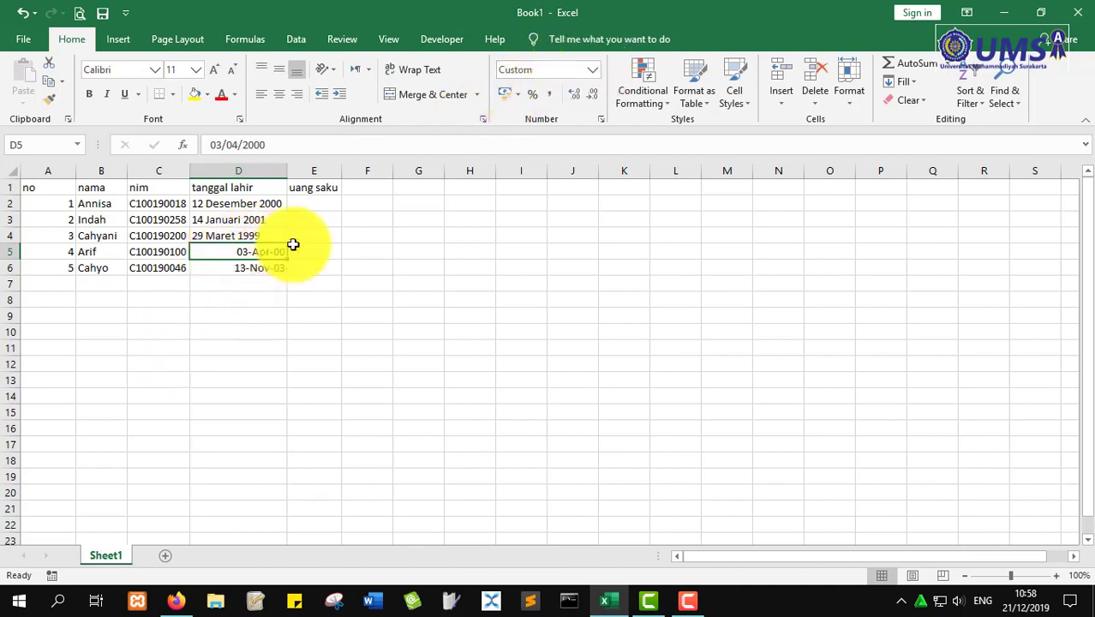
click(592, 69)
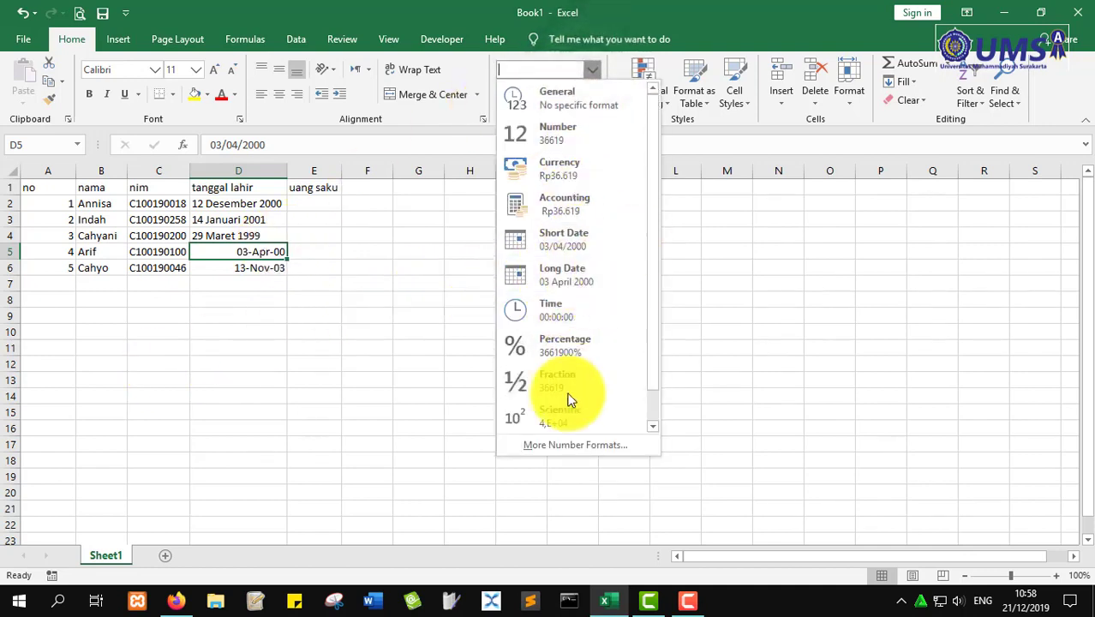
click(239, 236)
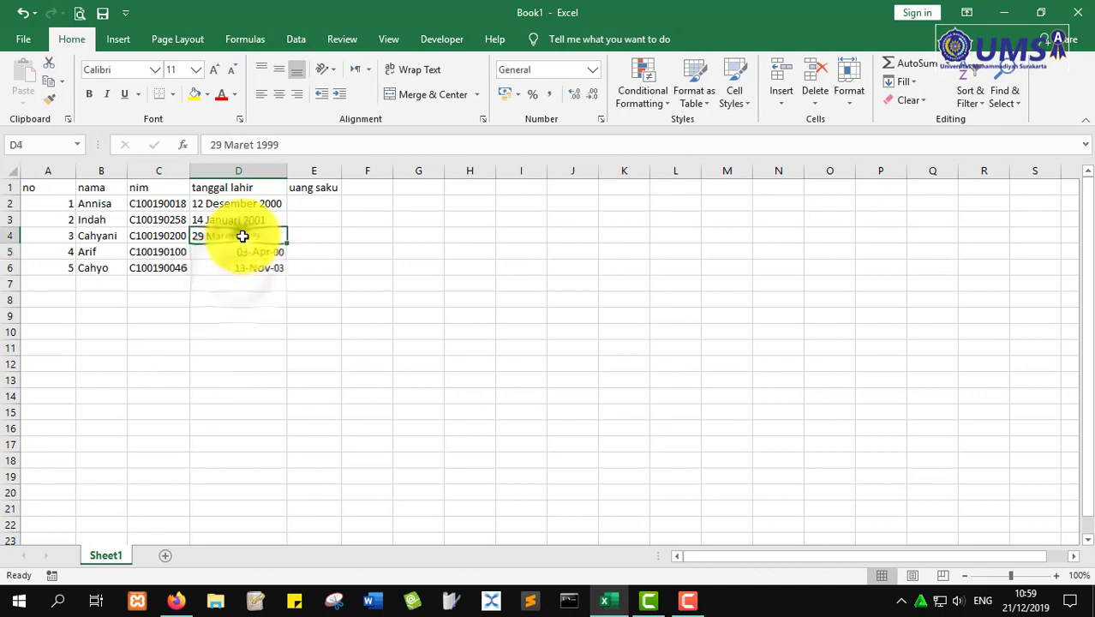
drag(242, 235, 254, 205)
click(258, 201)
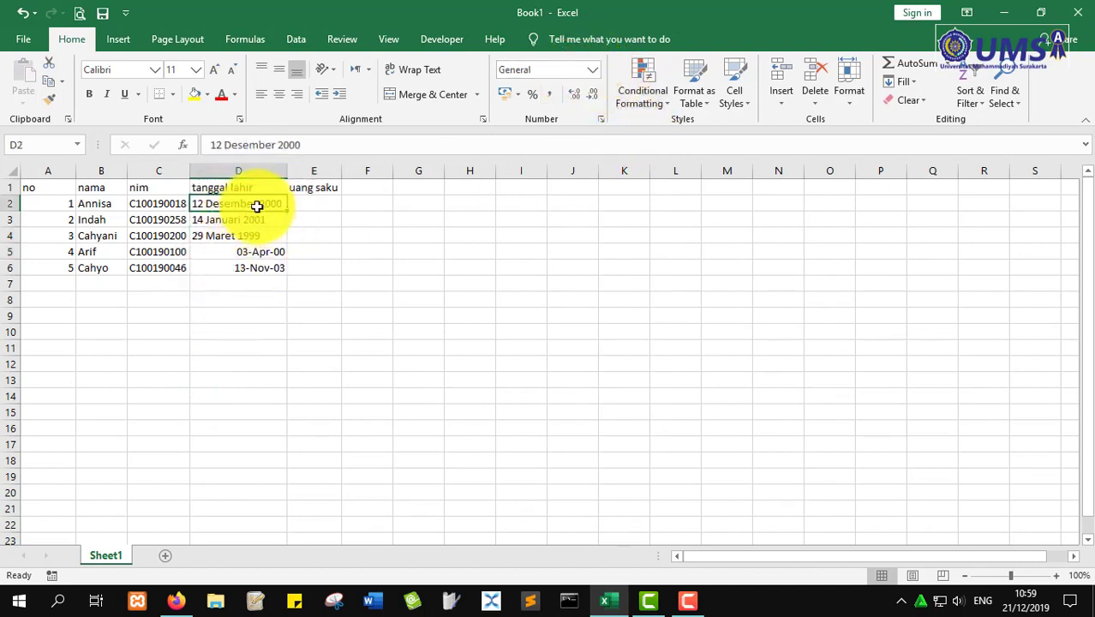
click(261, 219)
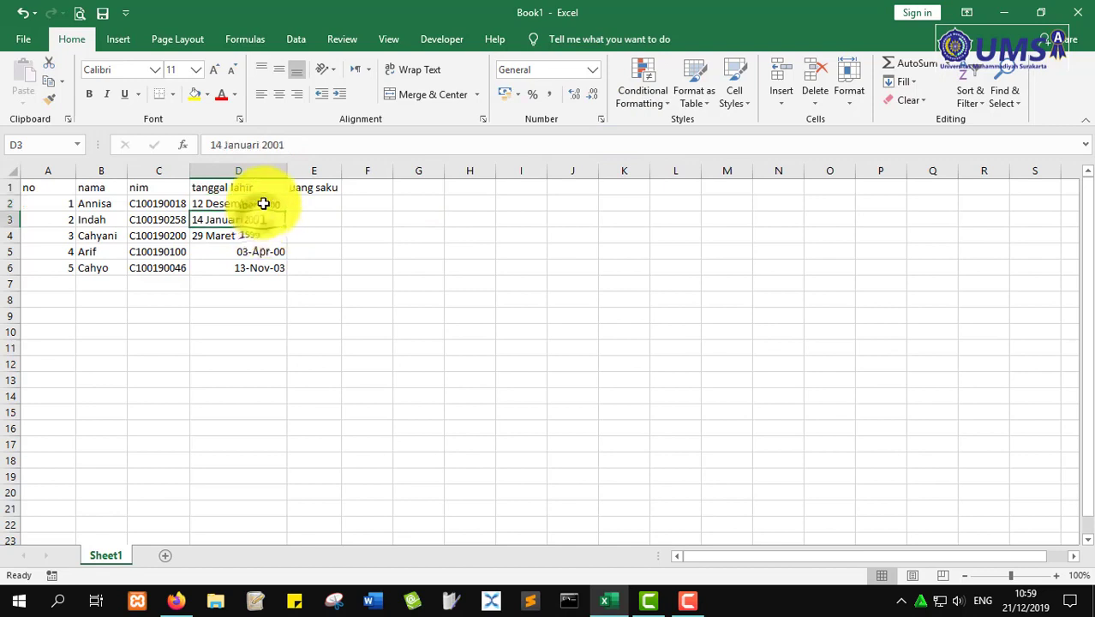
click(259, 204)
click(249, 222)
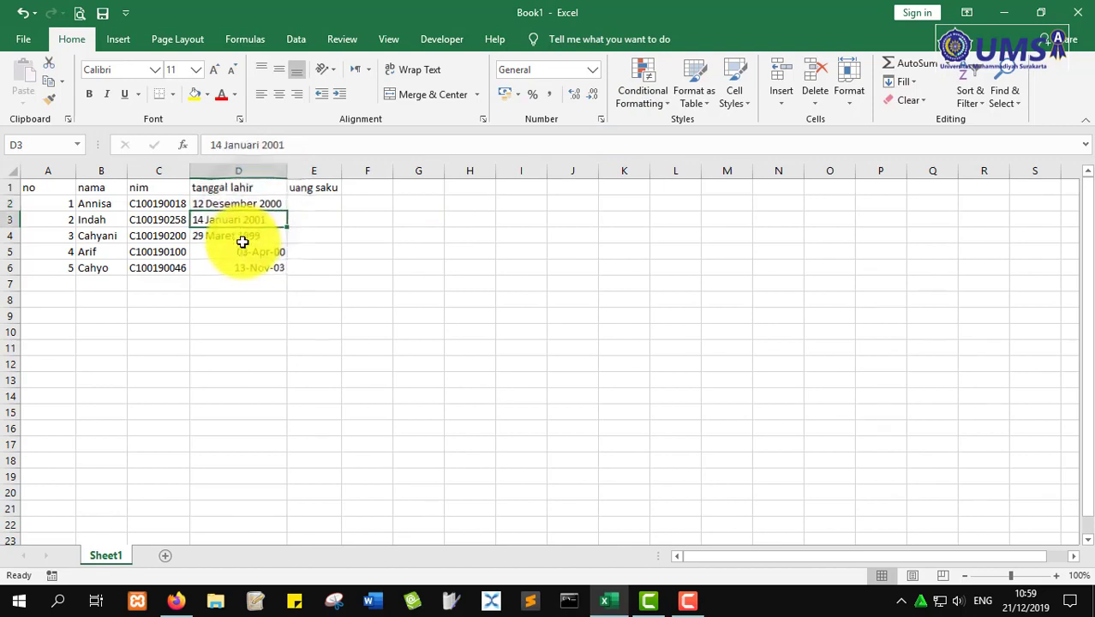
click(244, 237)
click(257, 208)
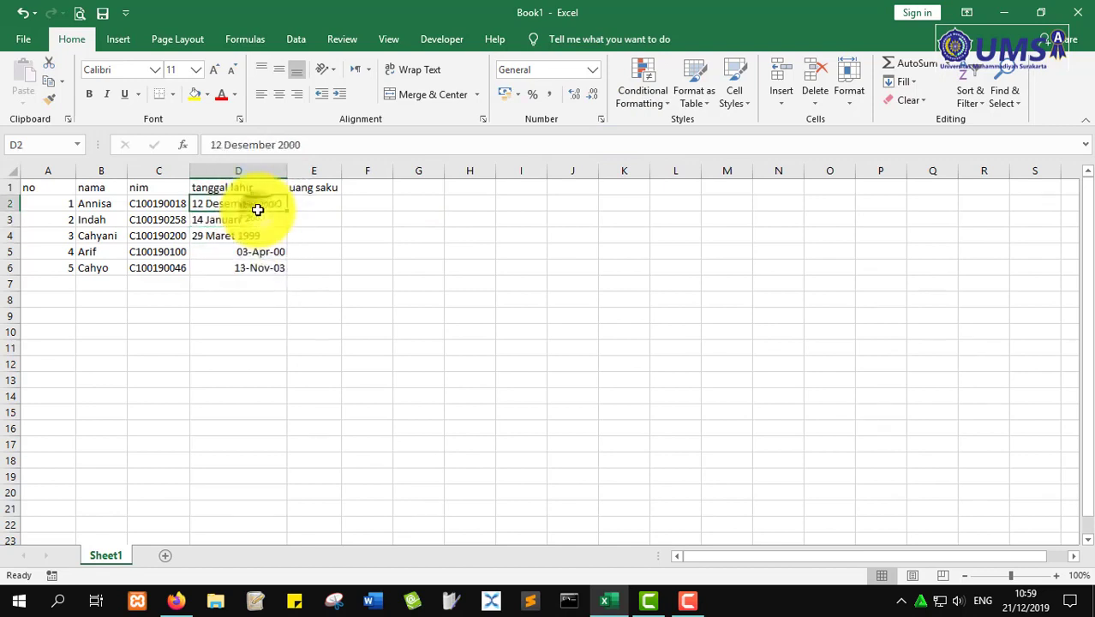
- Change Desember to December in D2 so it becomes the date 12-Dec-00
double_click(257, 208)
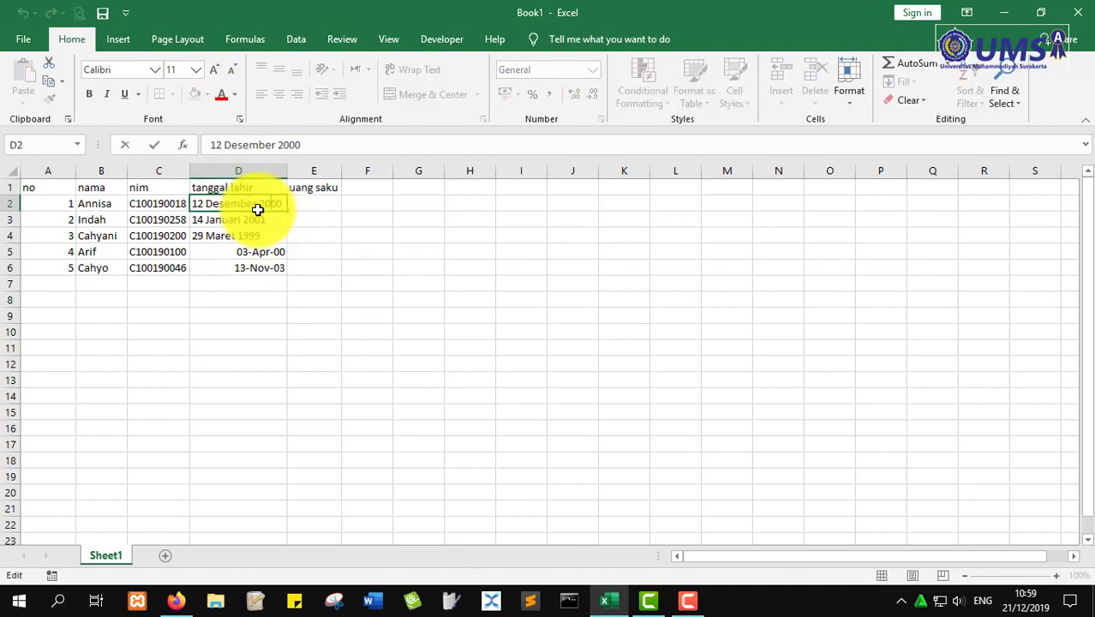
key(Left)
key(Left)
key(Delete)
text(C)
key(BackSpace)
text(c)
key(Return)
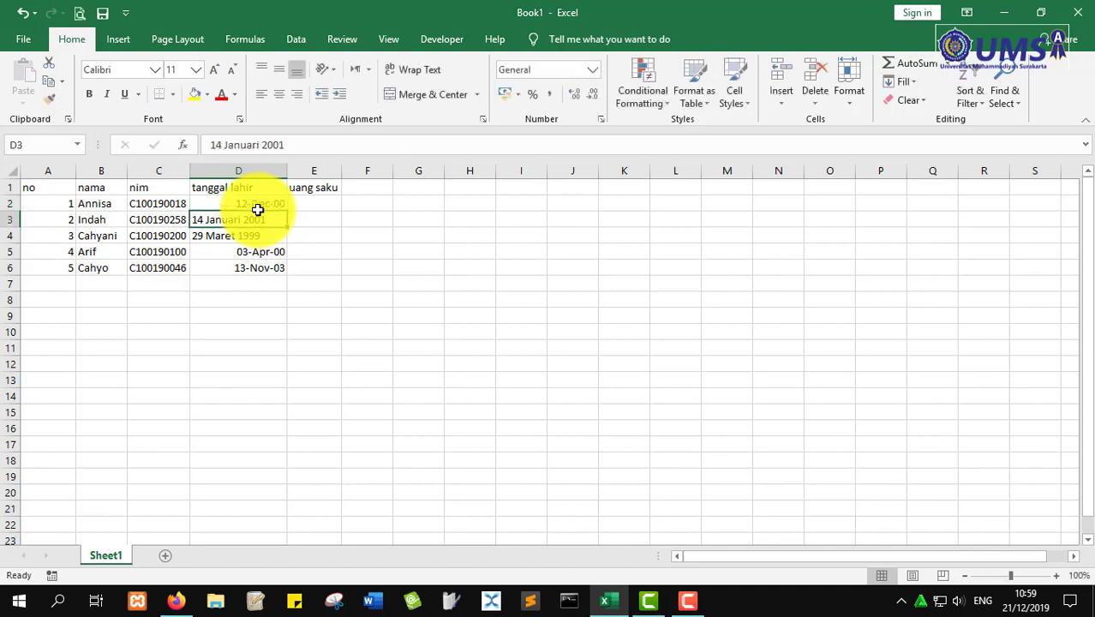
click(263, 204)
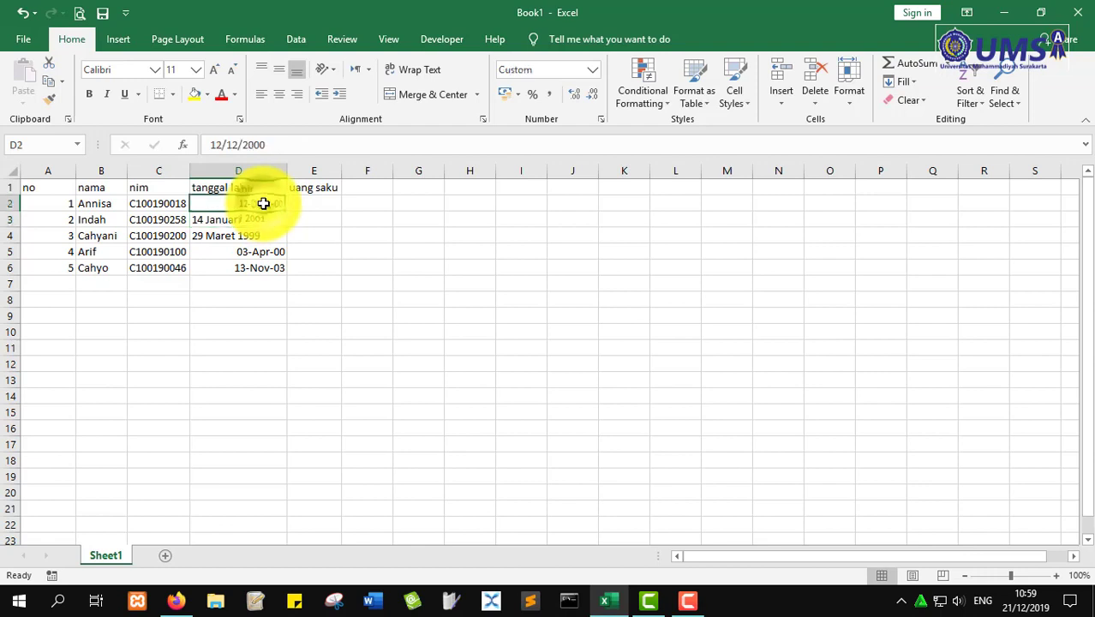
- Change Januari to January in D3, making it 14-Jan-01
click(244, 219)
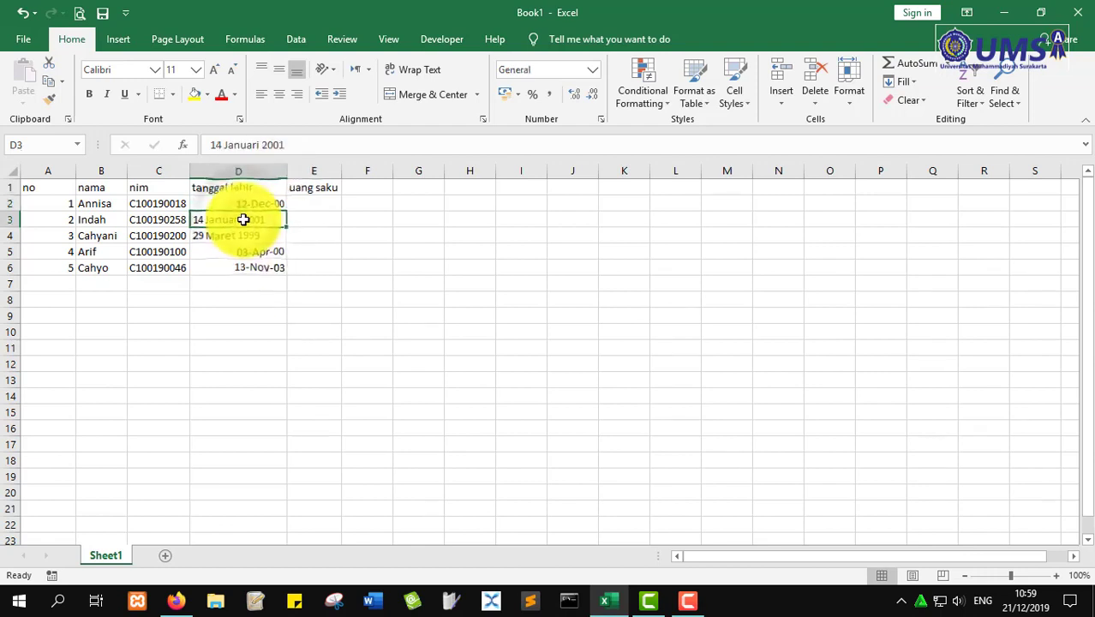
double_click(244, 219)
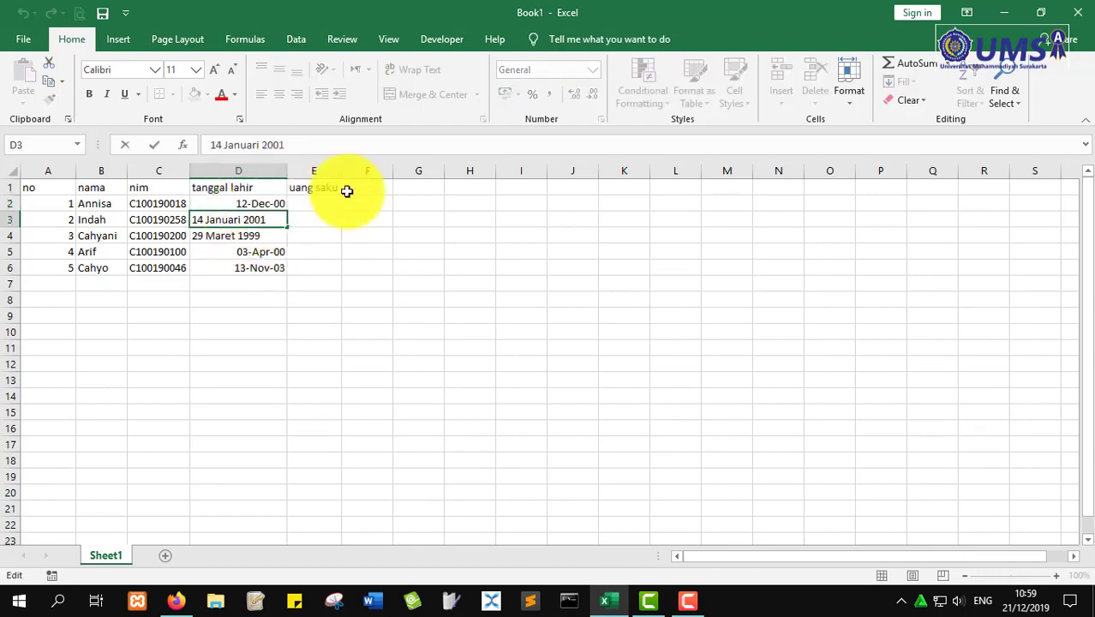
key(BackSpace)
text(y)
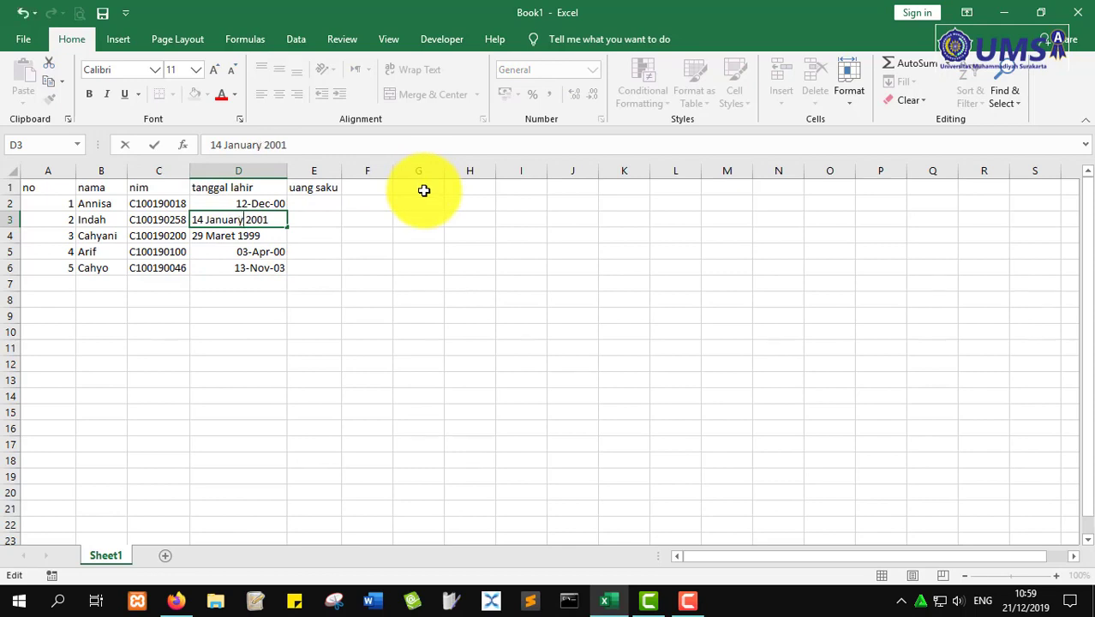
key(Return)
- Change Maret to March in D4, making it 29-Mar-99
key(F2)
key(Left)
key(Left)
key(Left)
key(Left)
key(Left)
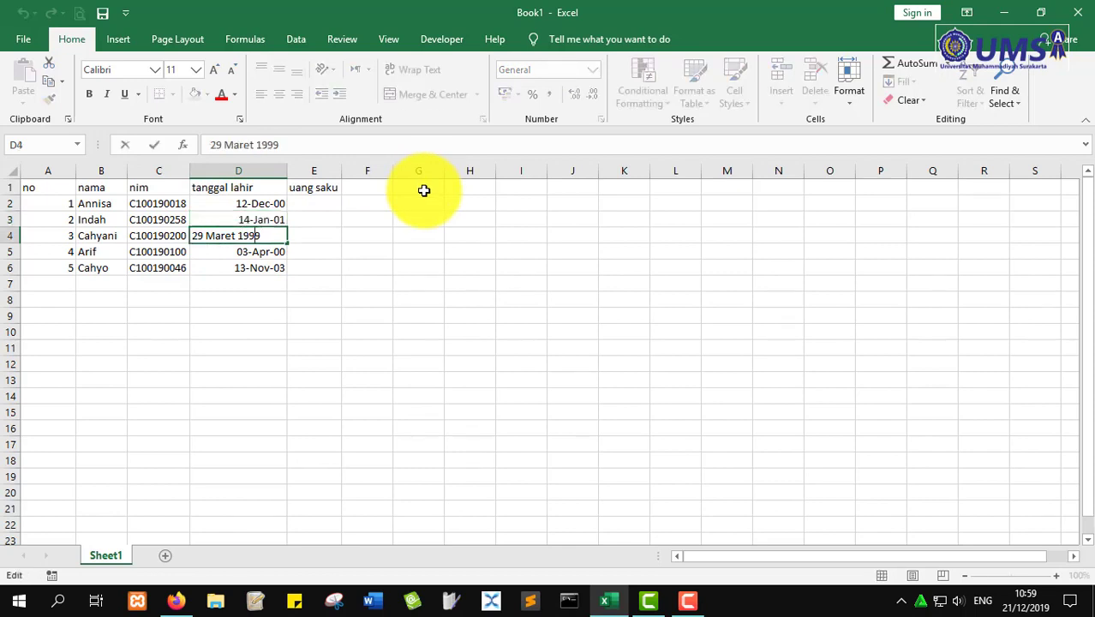
key(BackSpace)
key(BackSpace)
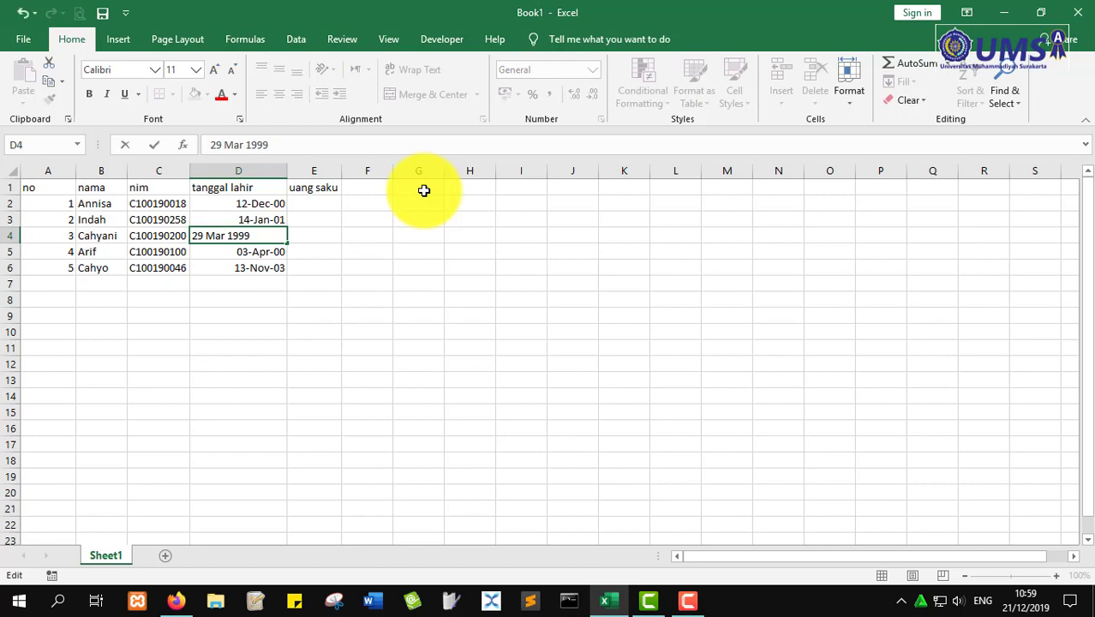
text(ch)
key(Return)
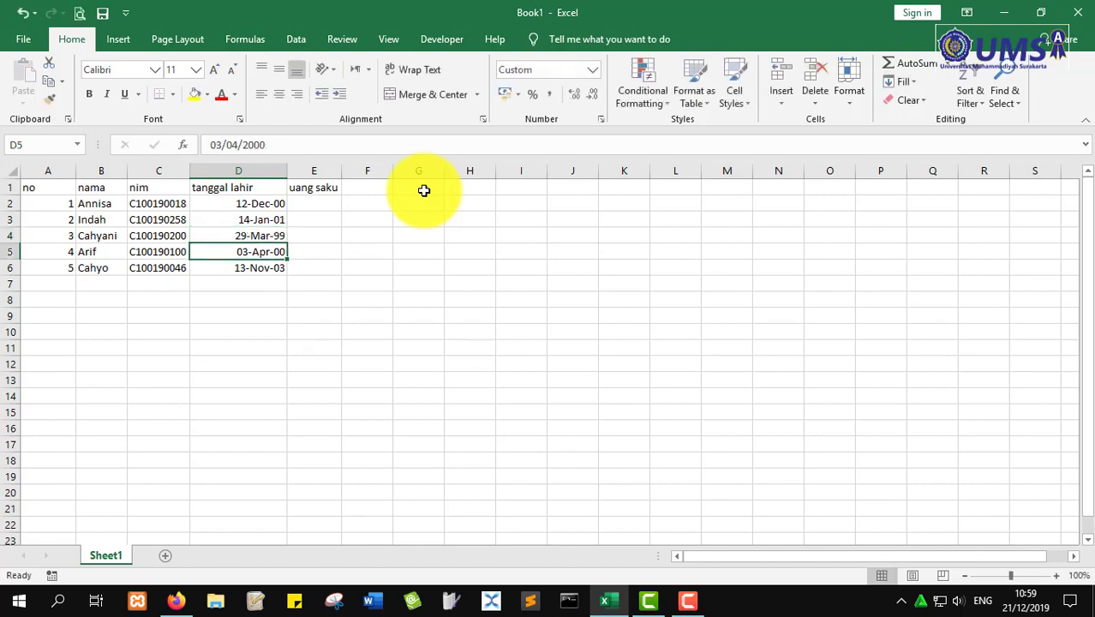
- Widen column E beyond its autofit width to leave room for the allowance amounts
key(Right)
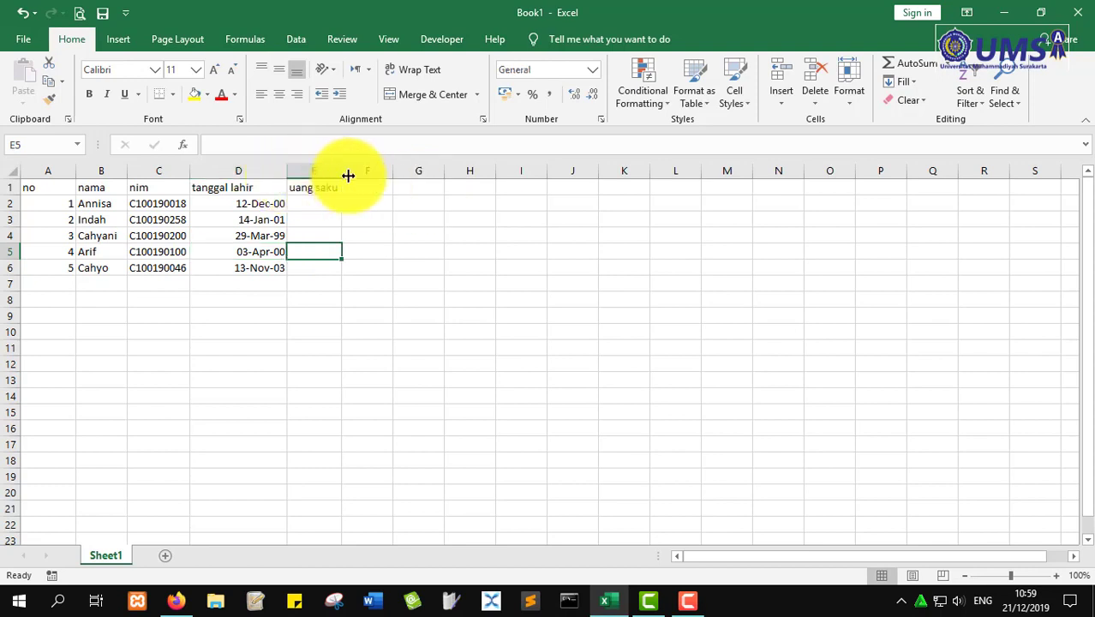
drag(346, 174, 383, 171)
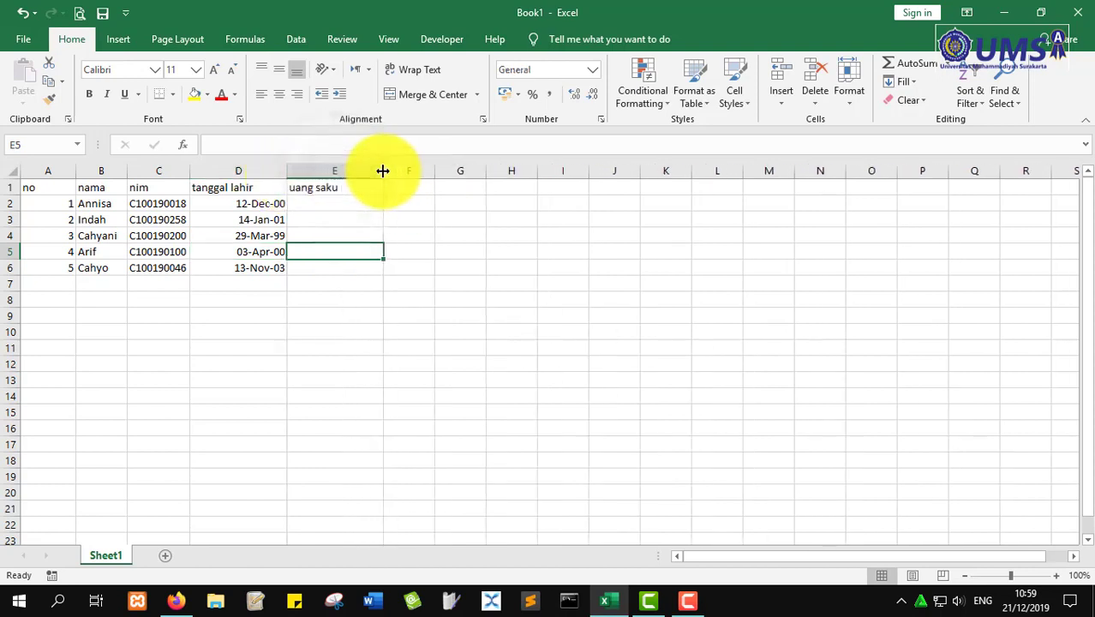
click(327, 202)
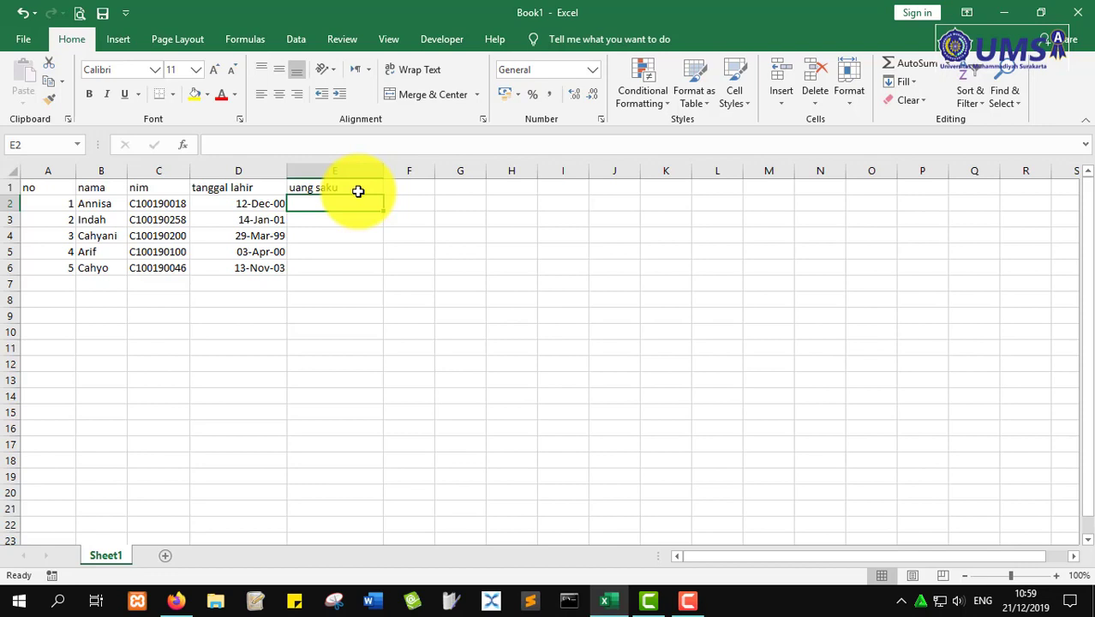
- Enter the allowances 900000, 200000 and 500000 in E2:E4 under uang saku
text(900000)
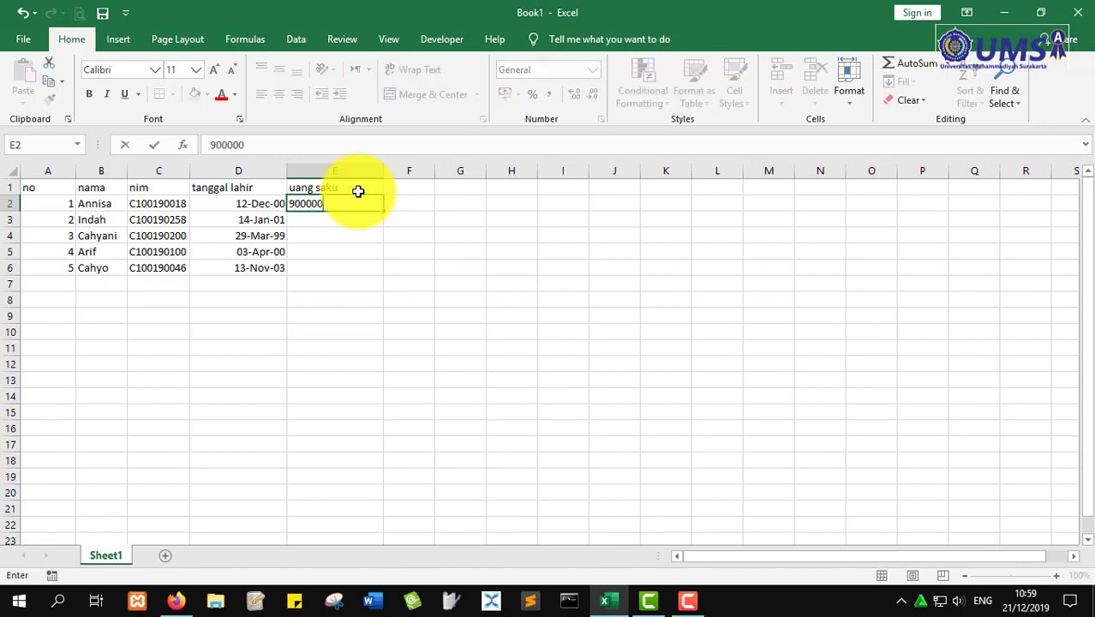
key(Return)
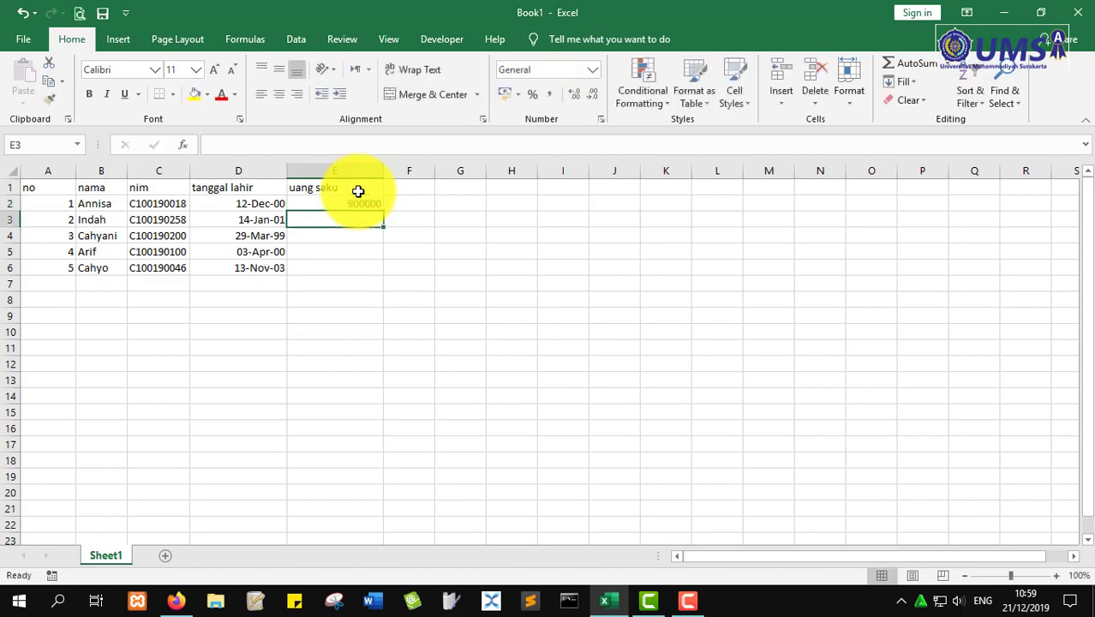
text(200000)
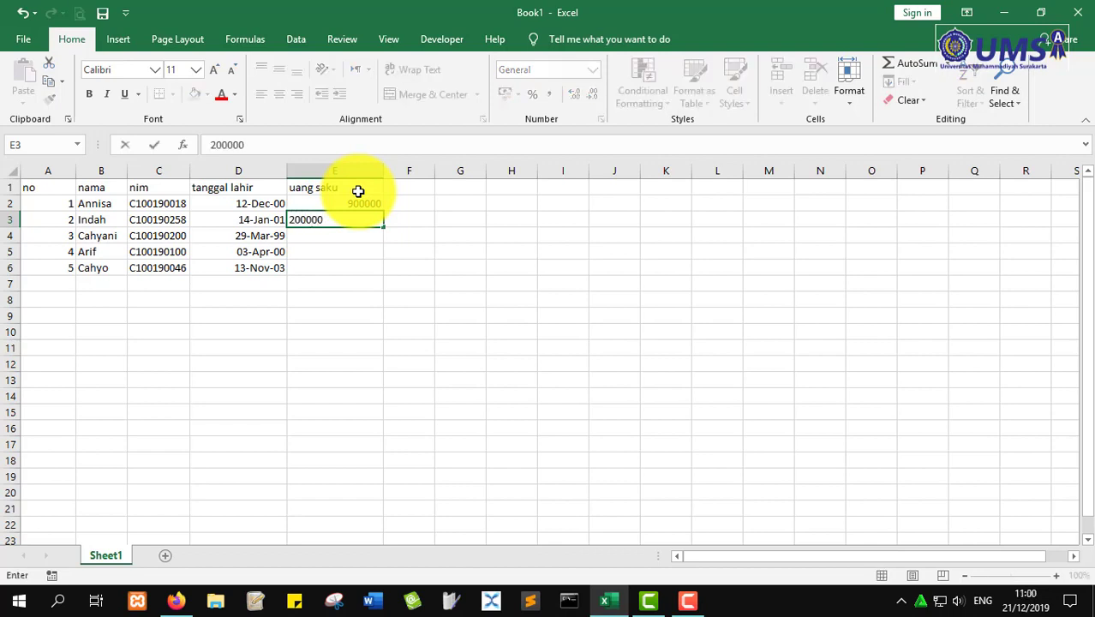
key(Return)
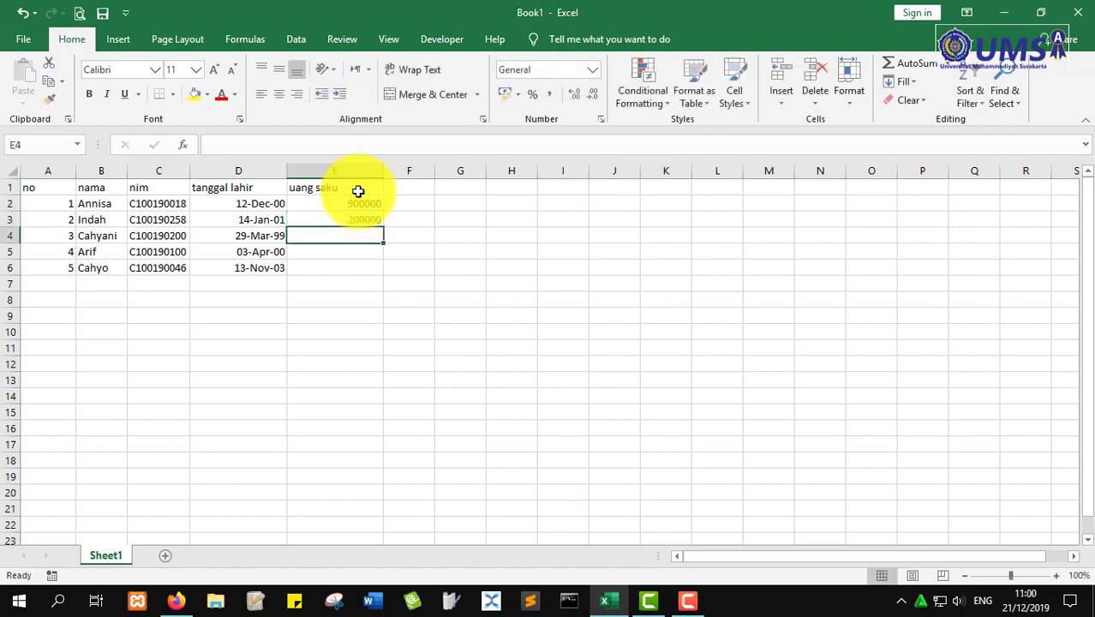
text(500)
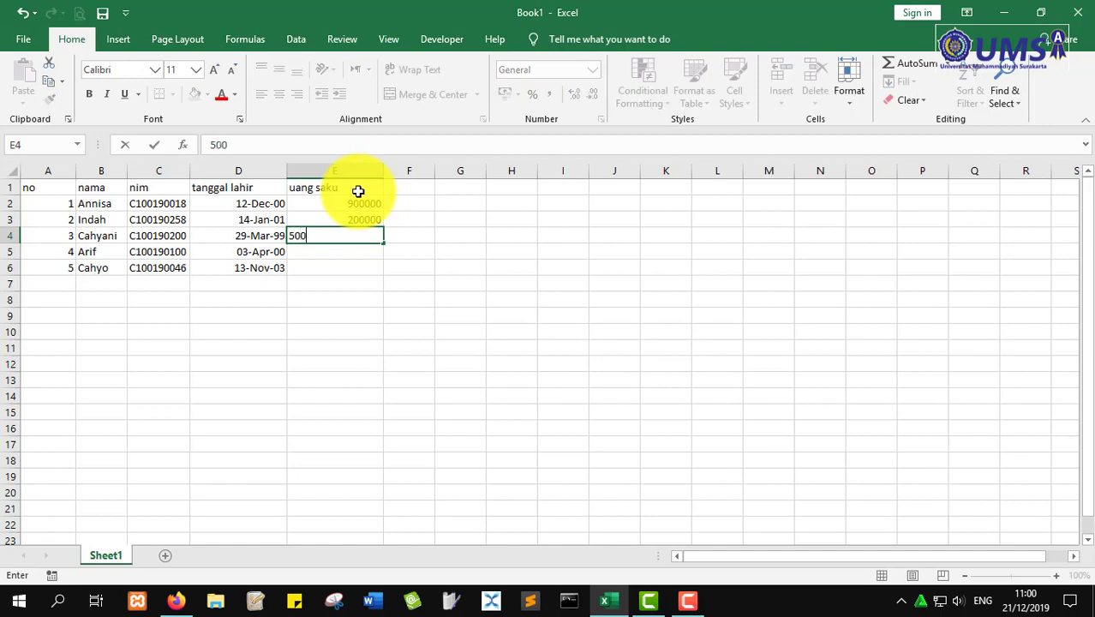
text(0000)
key(Return)
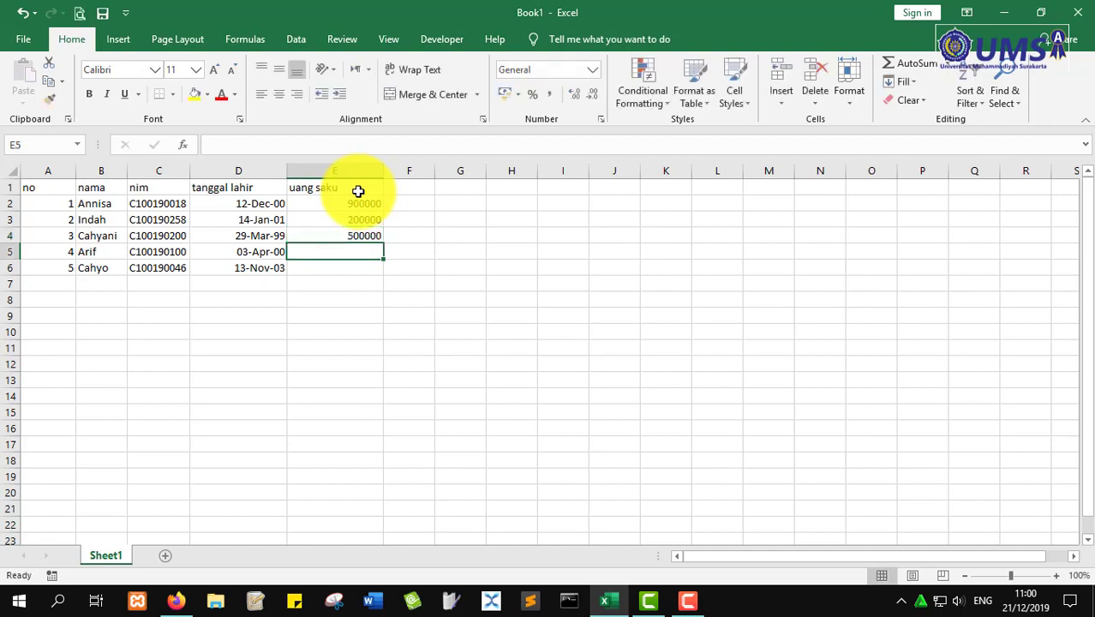
- Enter 350000 in E5 and 800000 in E6, then start selecting the amounts
text(350000)
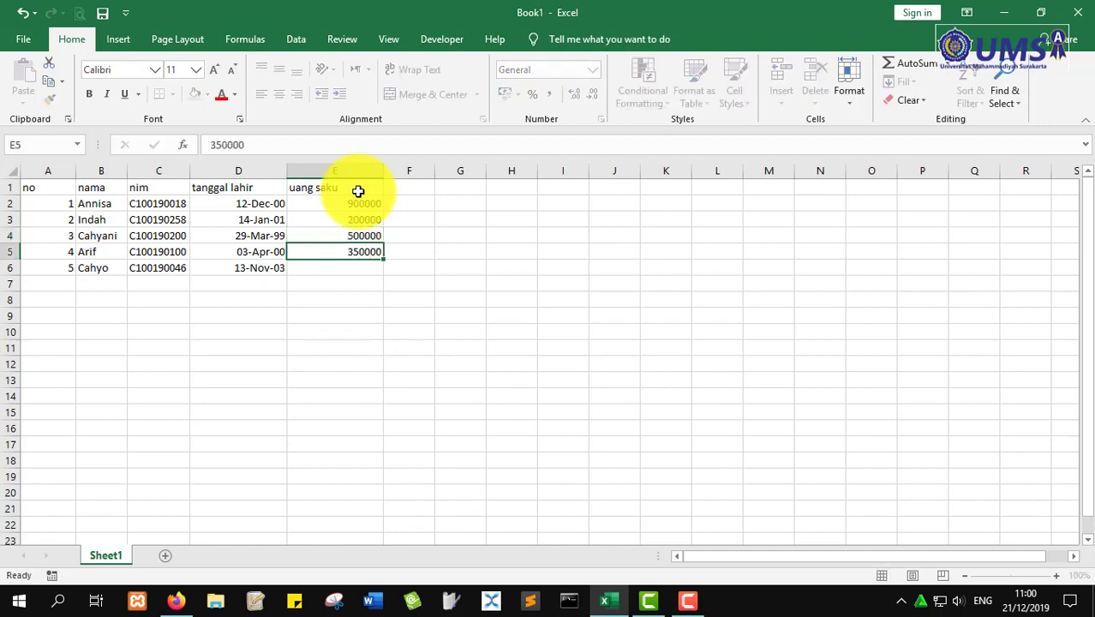
key(Return)
text(800000)
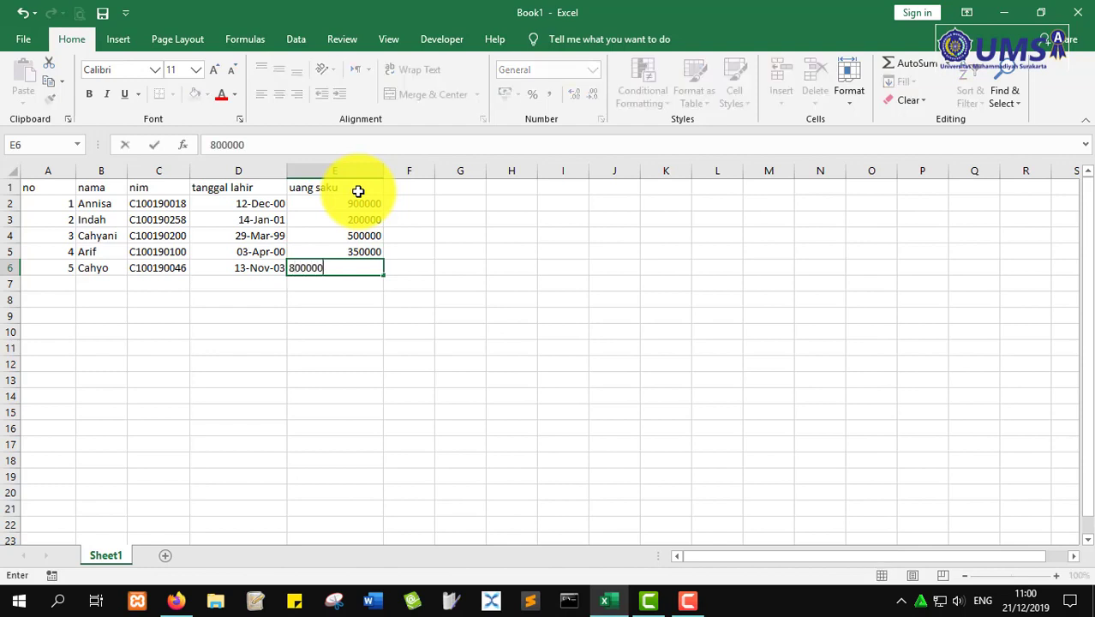
key(Return)
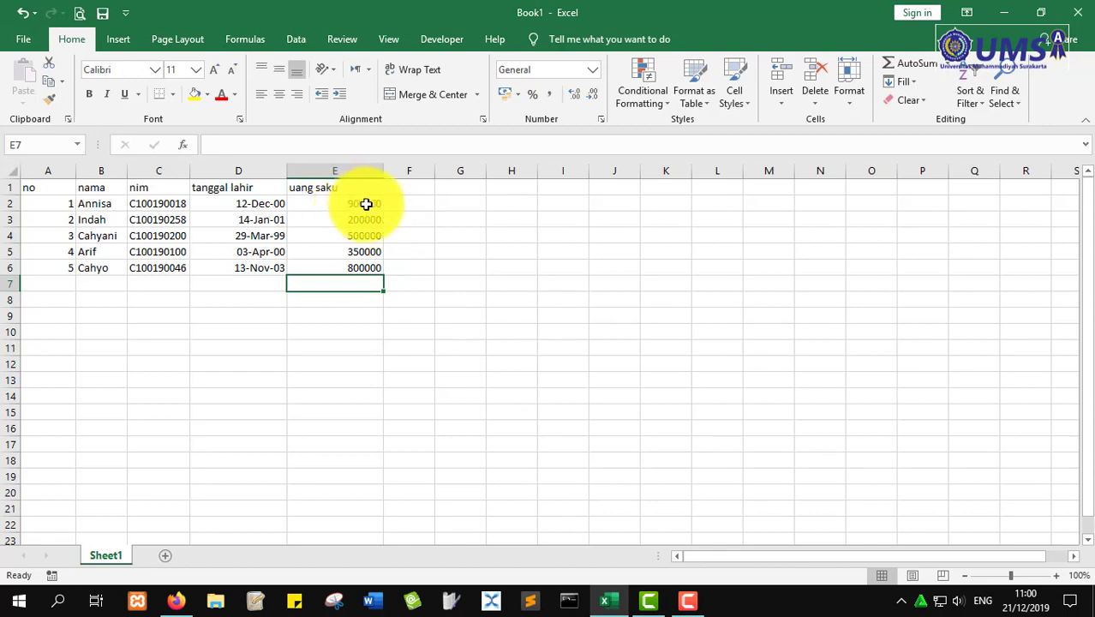
mouse_move(366, 204)
mouse_down()
mouse_move(360, 274)
mouse_move(372, 199)
mouse_up()
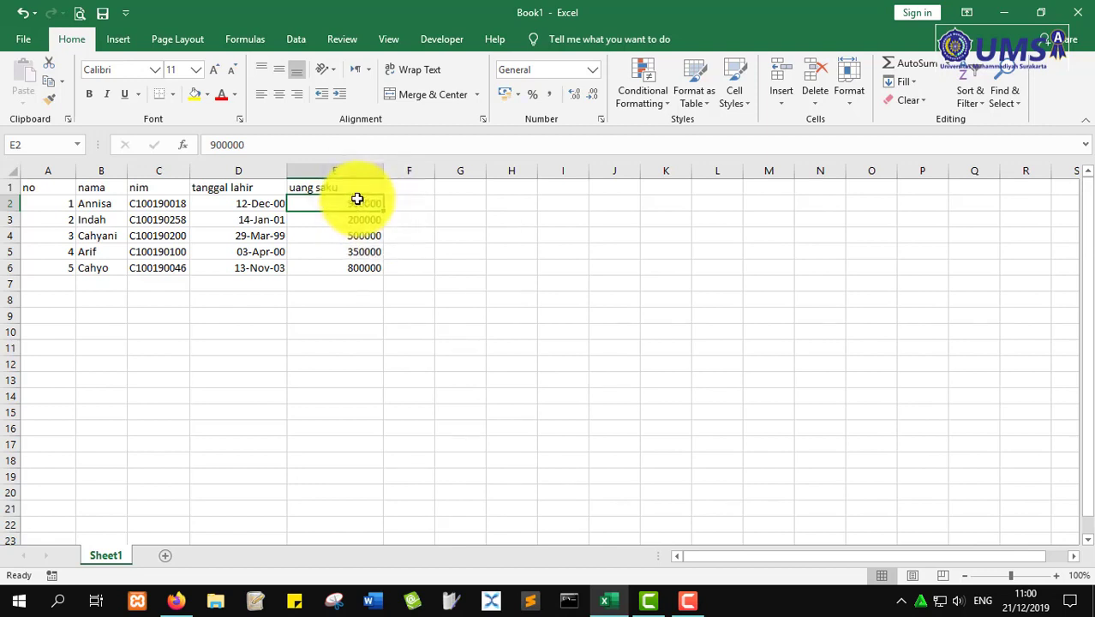
- Format the amounts in E2:E6 as Currency, then switch them to Accounting
drag(357, 199, 355, 271)
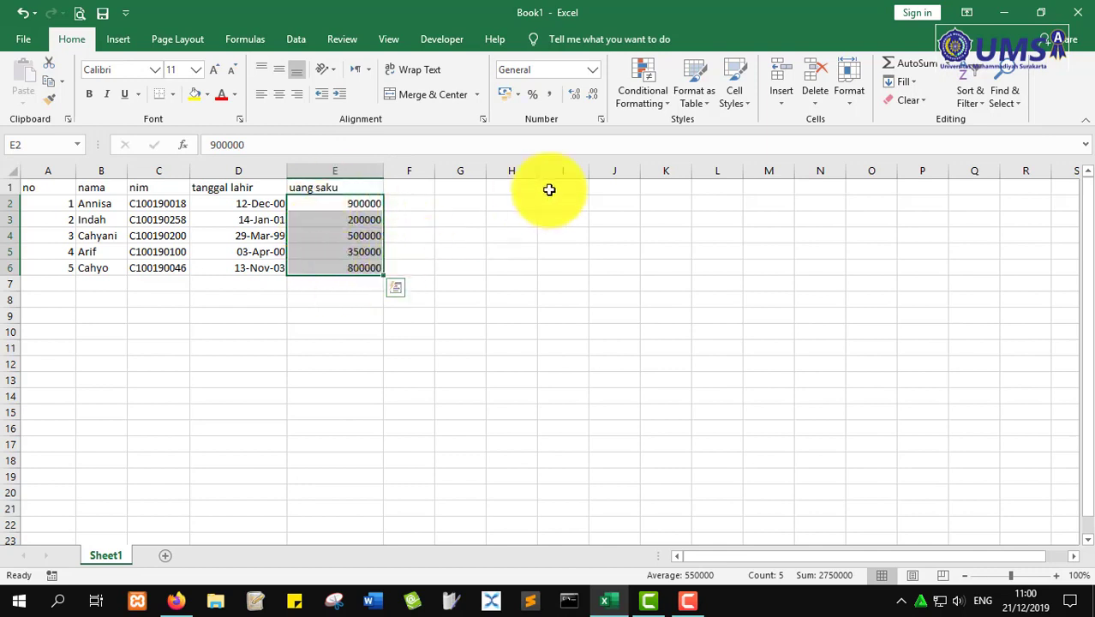
click(593, 68)
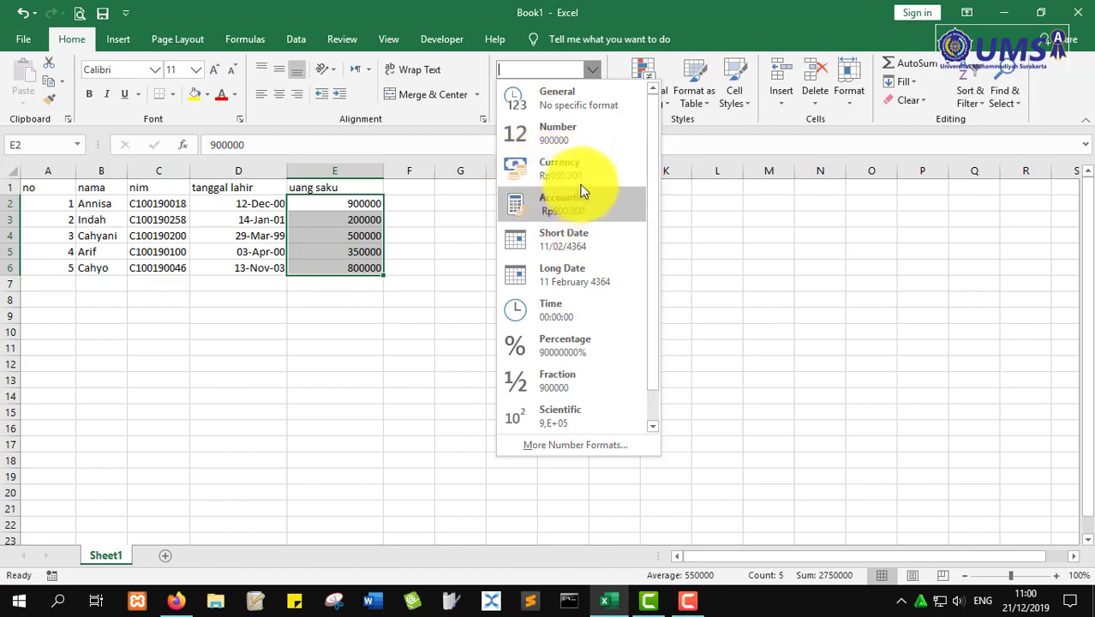
click(559, 165)
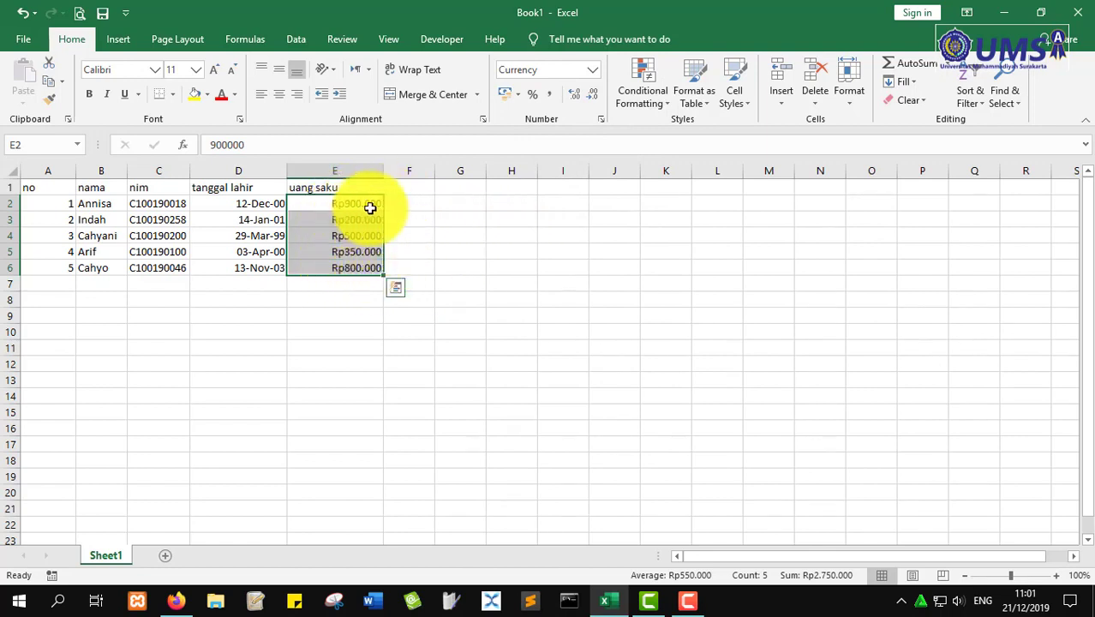
click(597, 75)
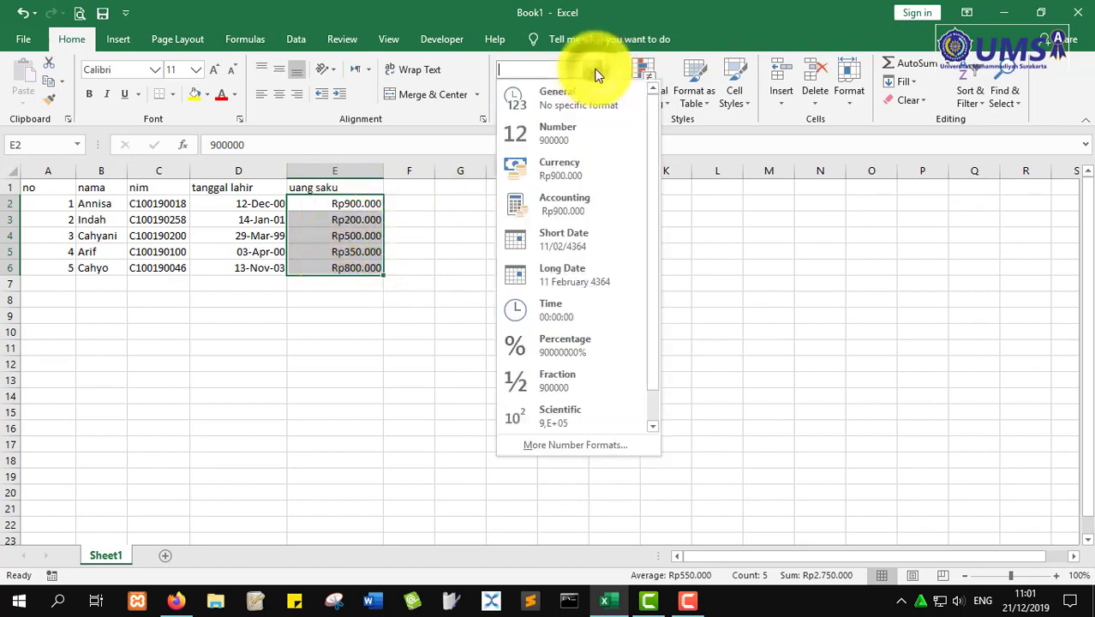
click(574, 196)
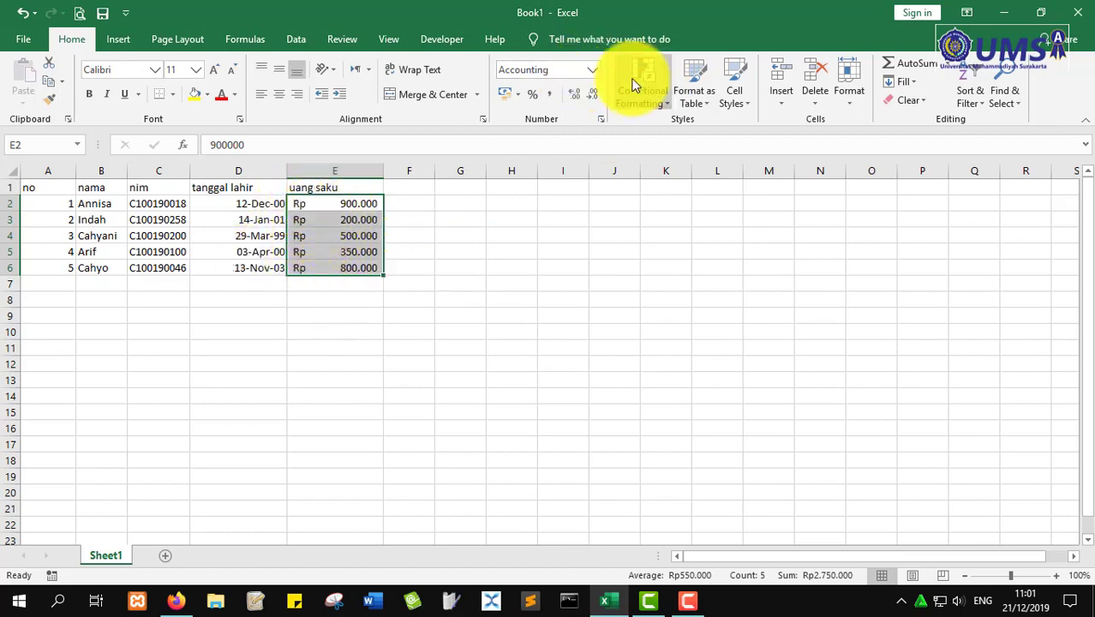
- Open More Accounting Formats for the amounts, showing symbol Rp with 0 decimal places
click(517, 95)
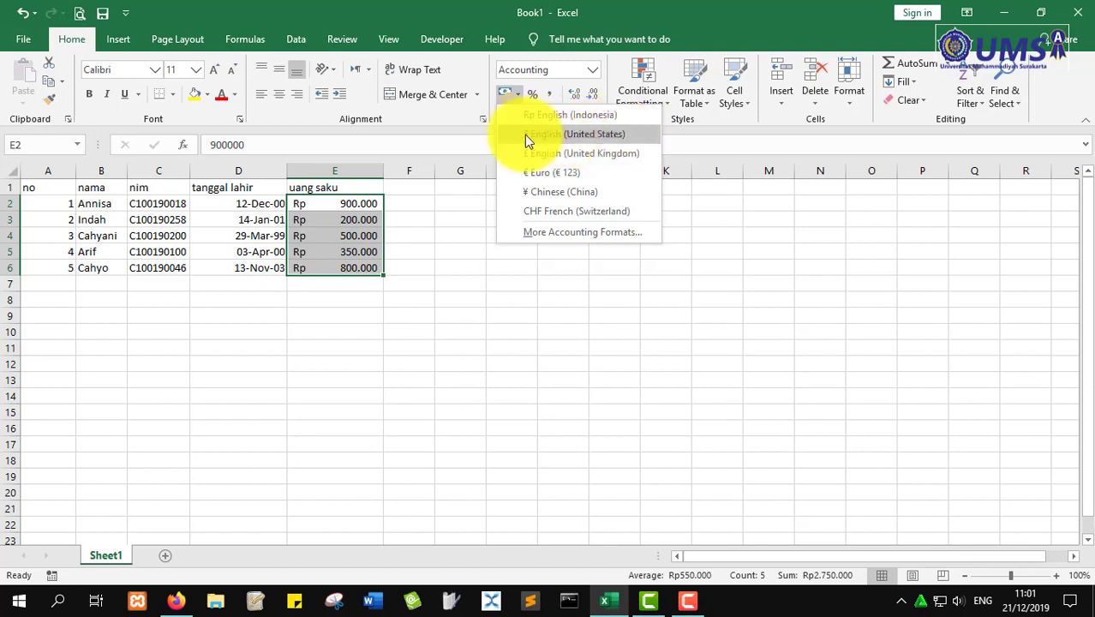
click(567, 236)
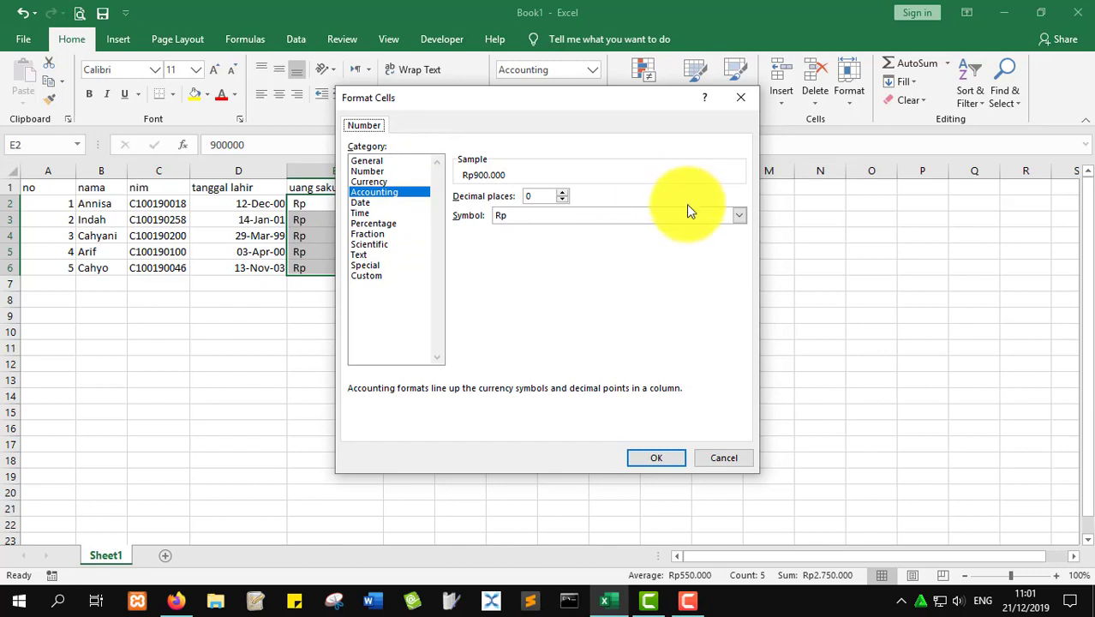
- Browse the Format Cells currency symbol list, then cancel without changes
click(580, 218)
scroll(565, 304, down, 1)
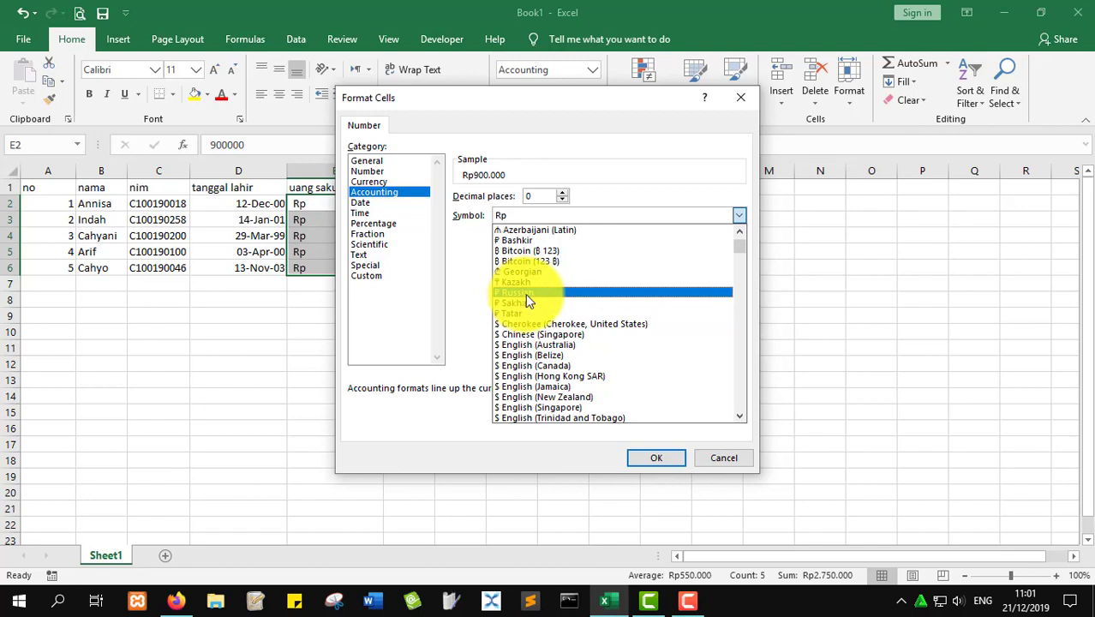
scroll(510, 322, down, 1)
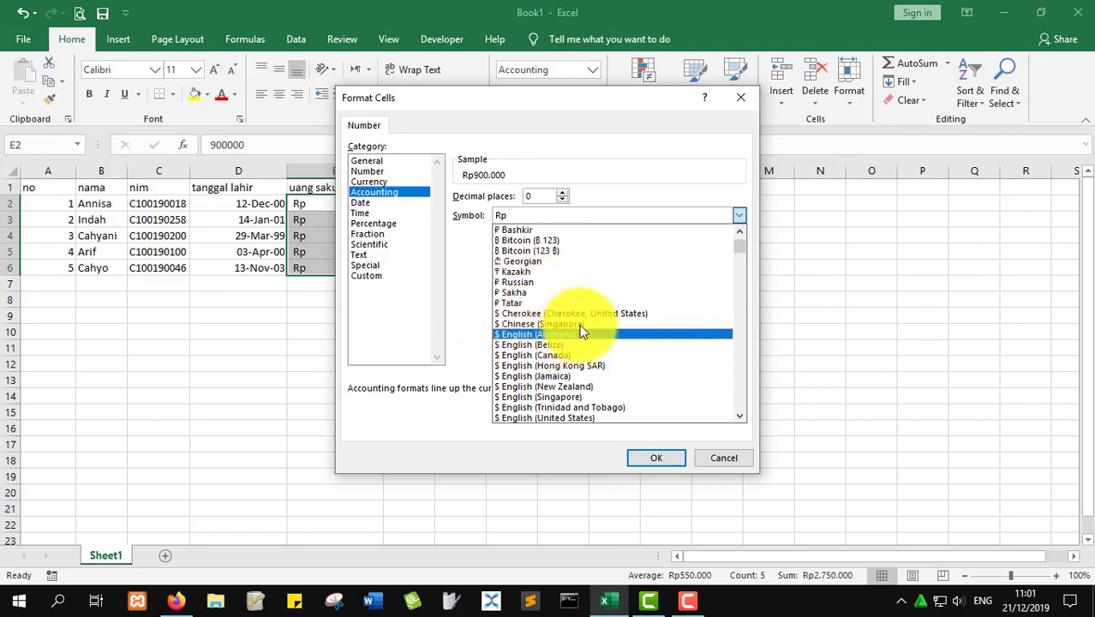
scroll(569, 342, down, 1)
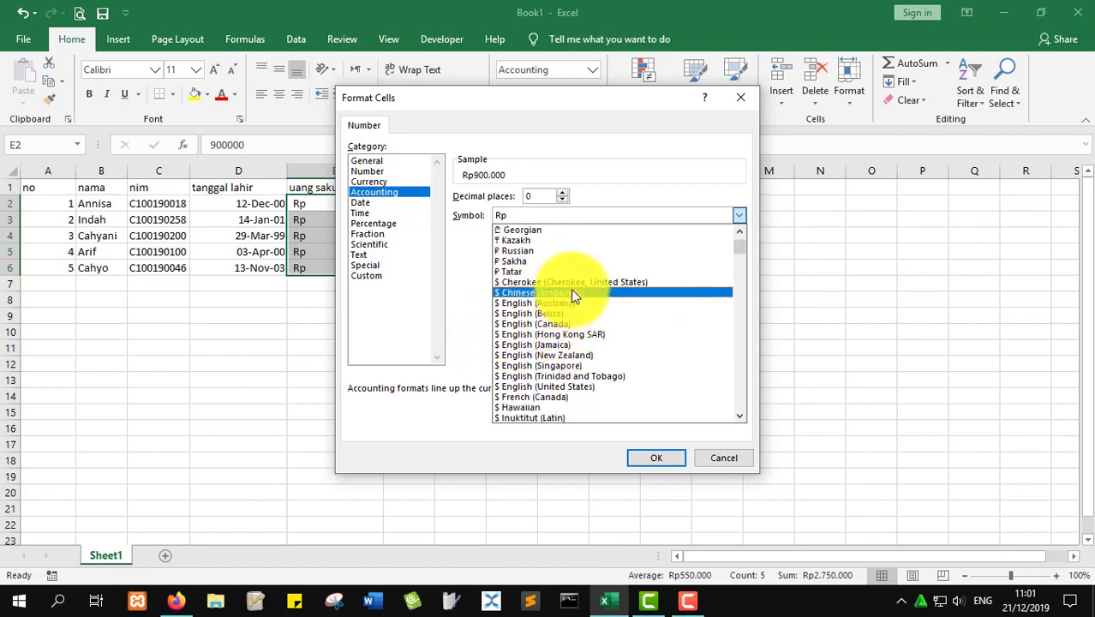
scroll(565, 353, down, 5)
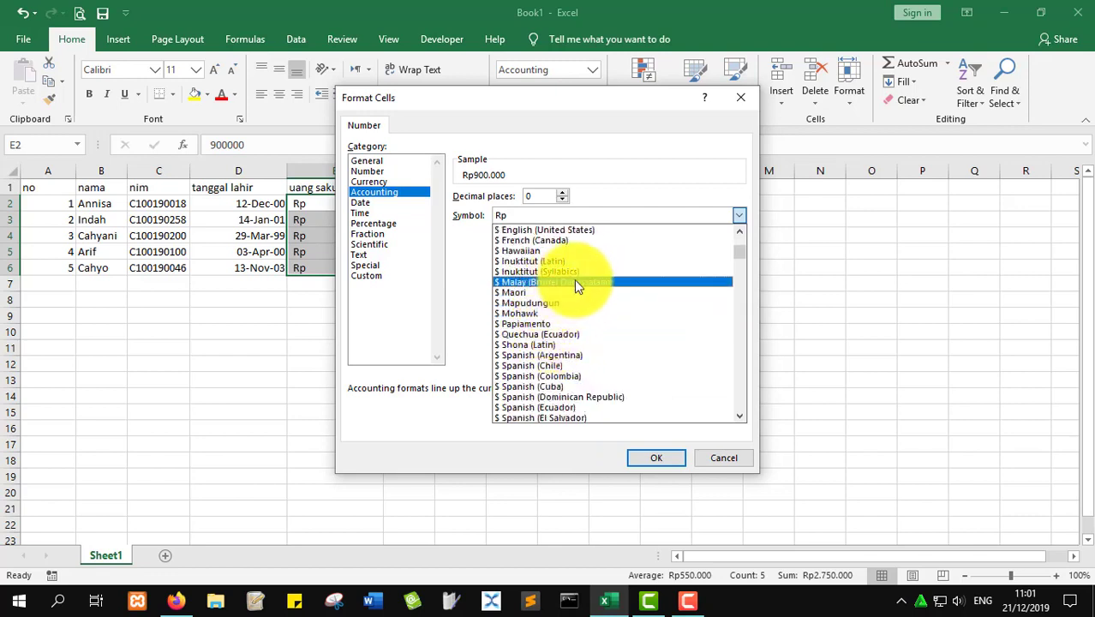
scroll(587, 291, down, 1)
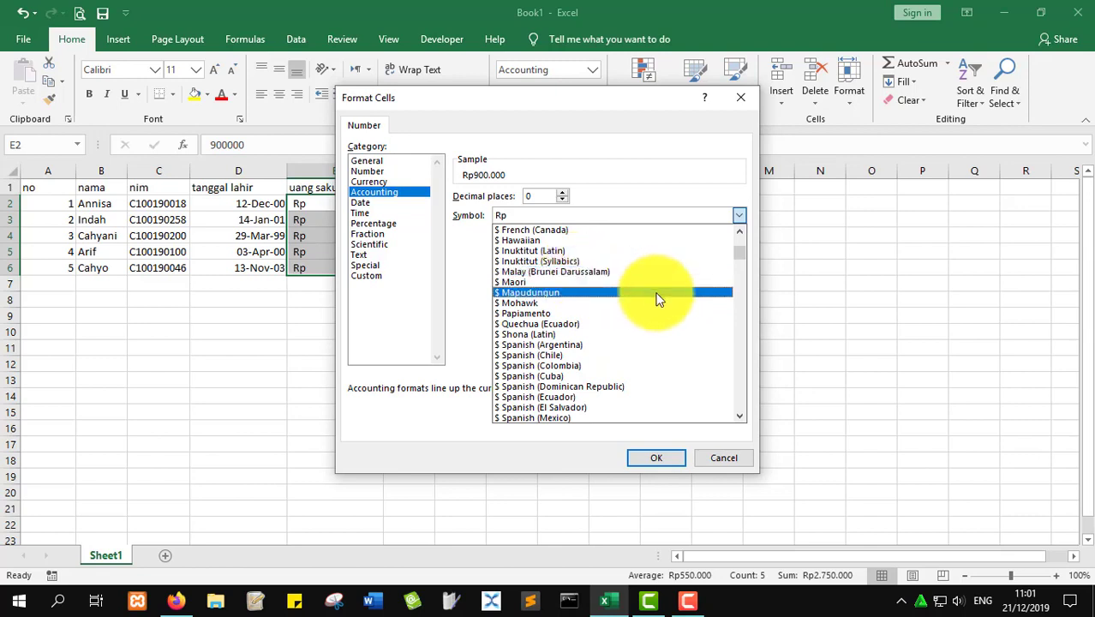
scroll(654, 304, down, 4)
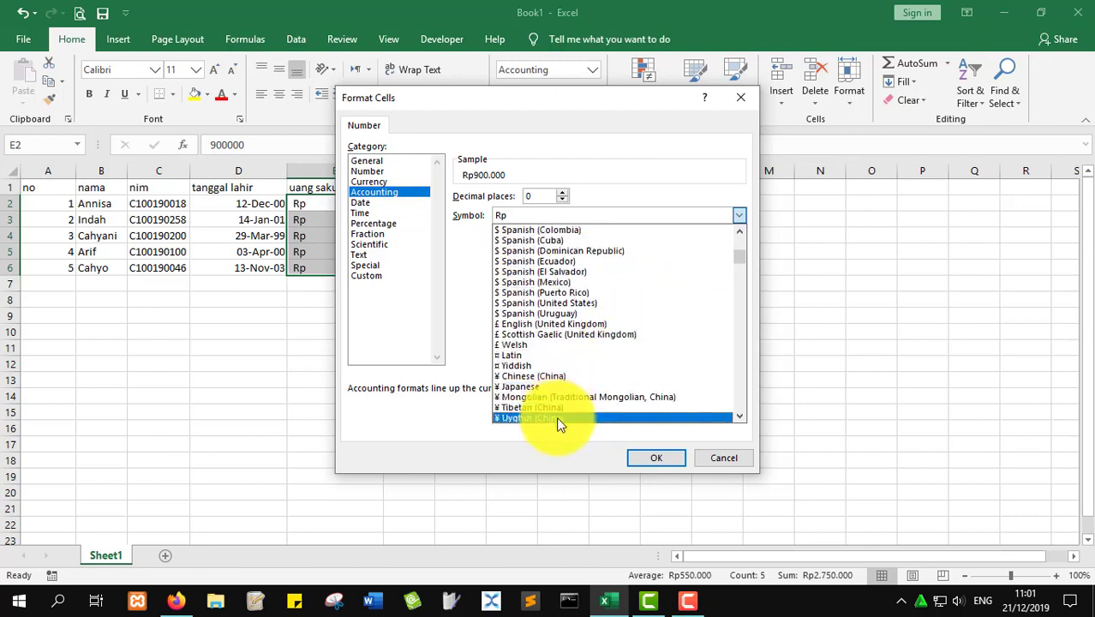
scroll(572, 422, down, 2)
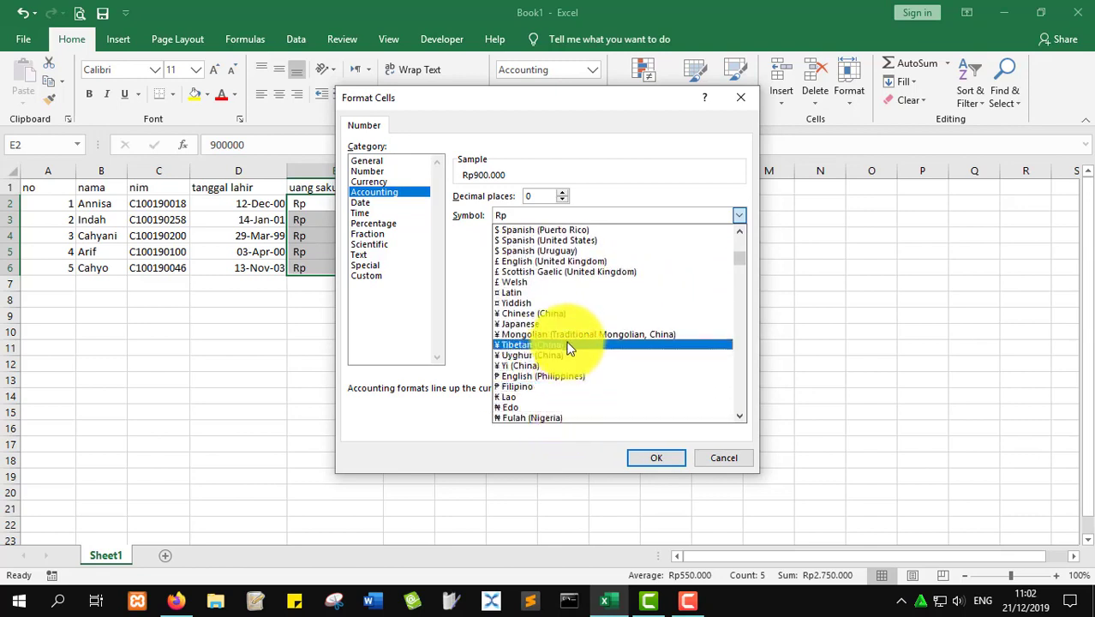
scroll(601, 402, down, 6)
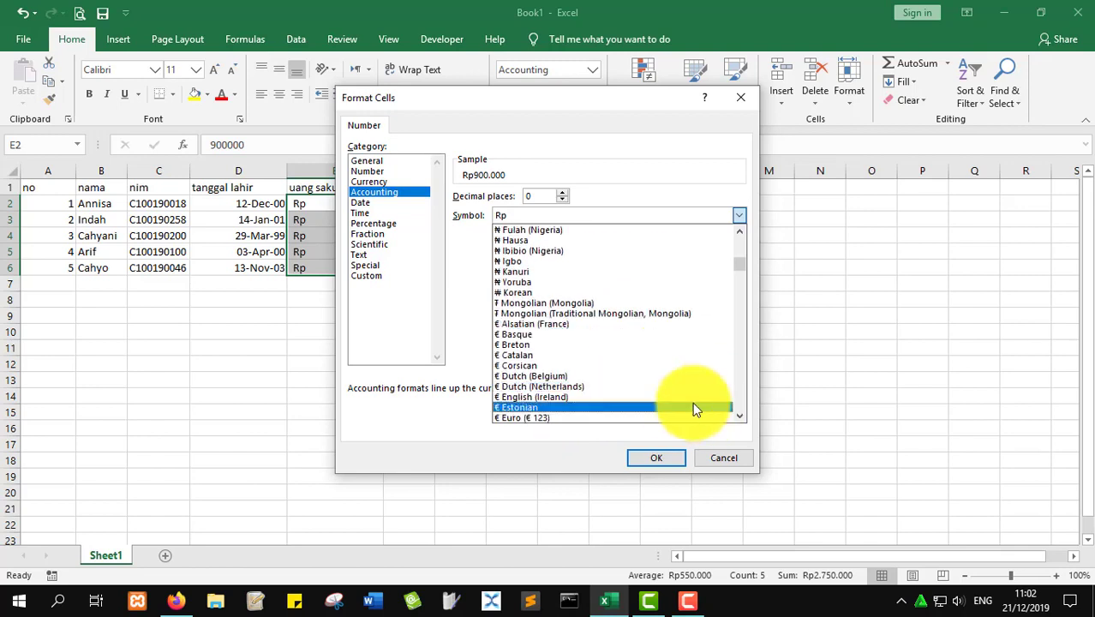
click(741, 456)
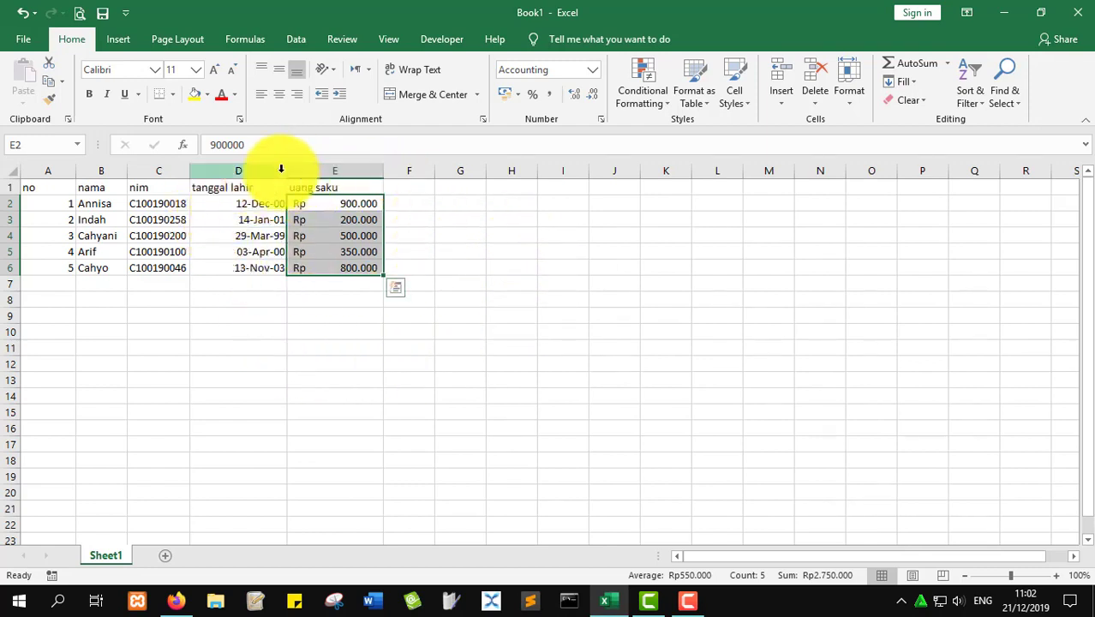
- Narrow column D until its dates show ######## and bring up the Cells Format options
drag(286, 172, 242, 172)
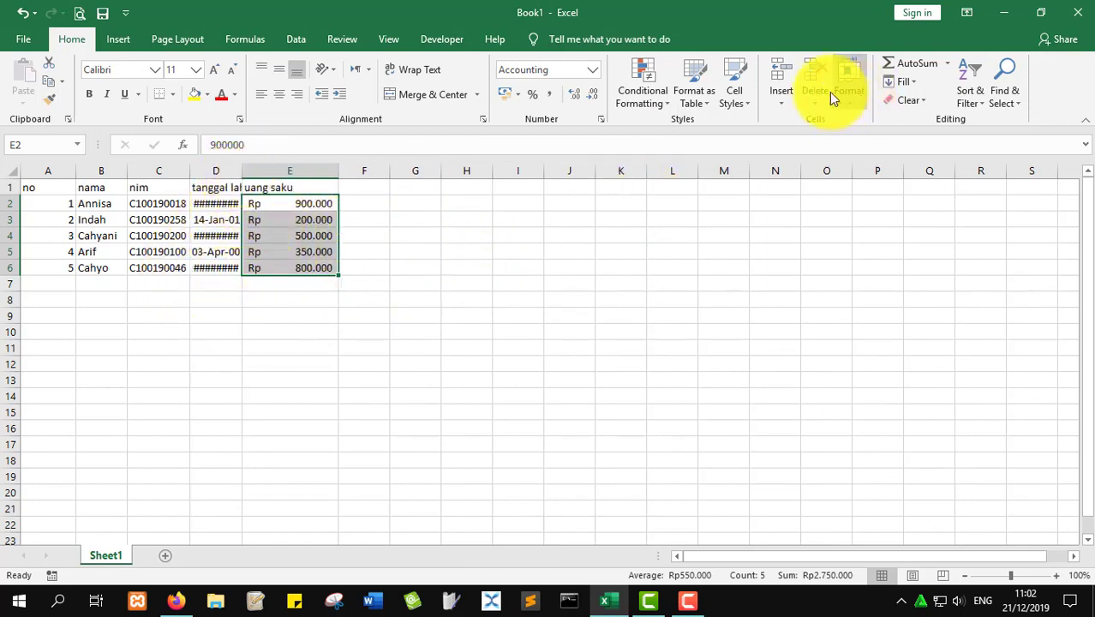
click(853, 109)
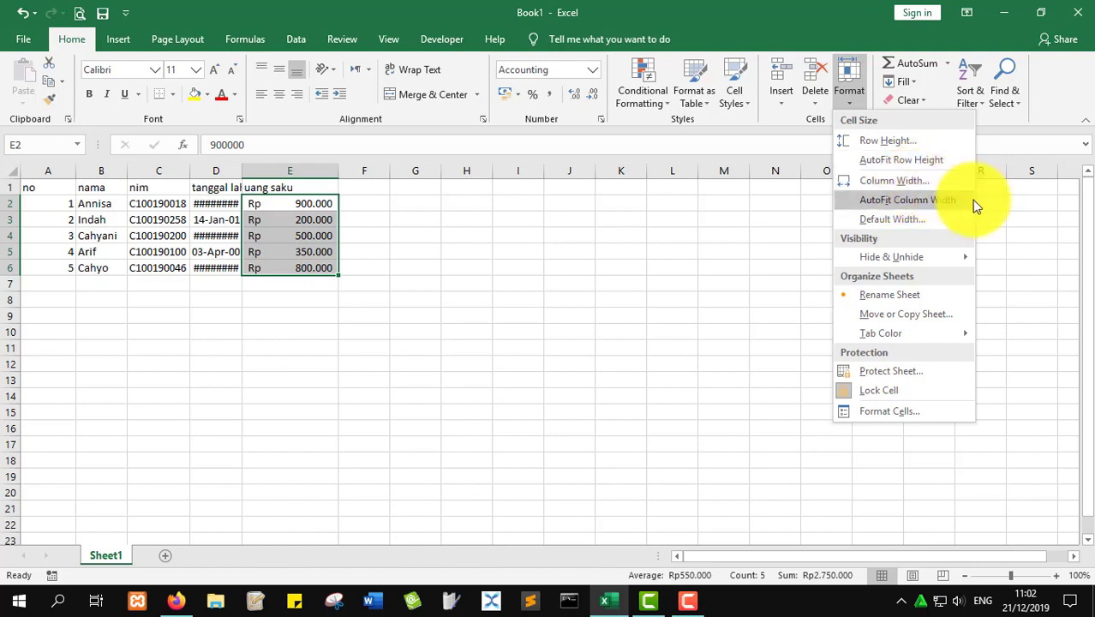
- AutoFit column D's width so every tanggal lahir date displays in full
click(225, 206)
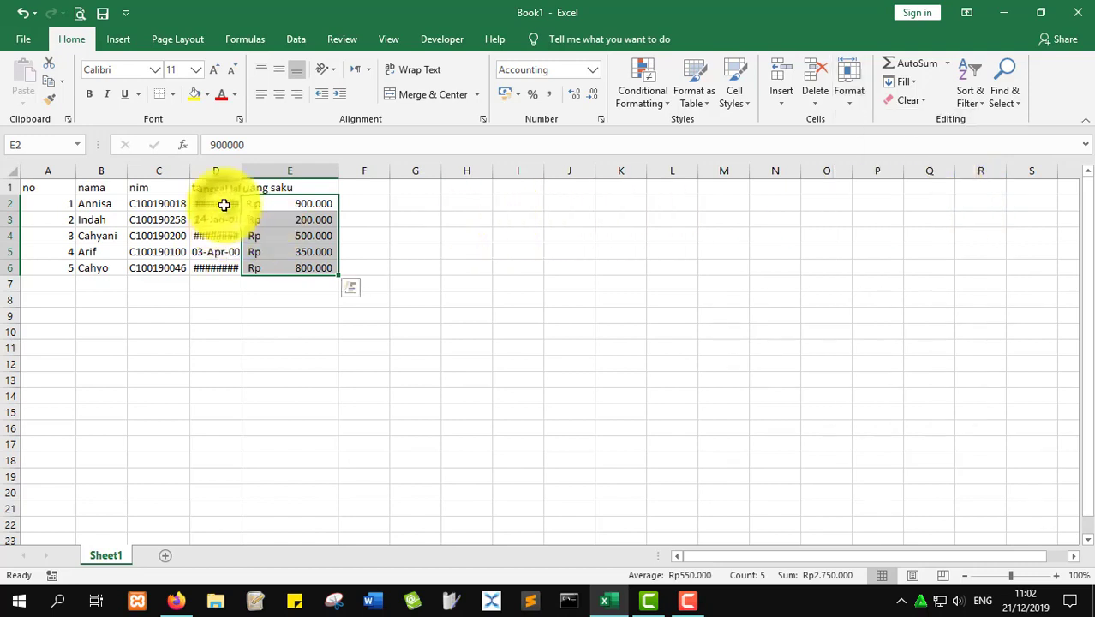
click(224, 203)
click(224, 170)
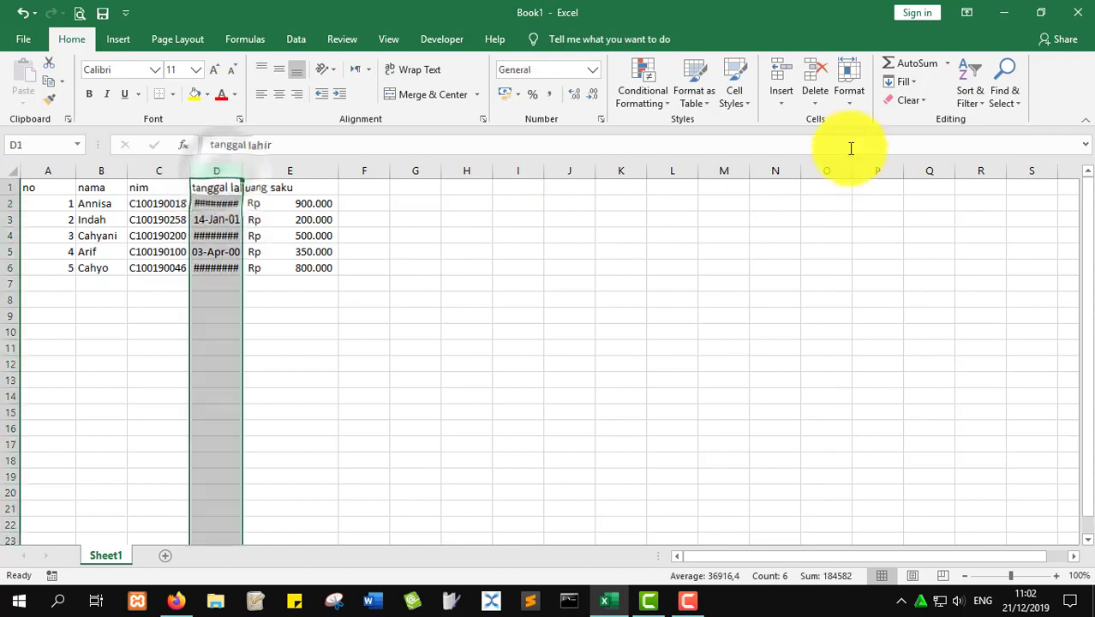
click(851, 95)
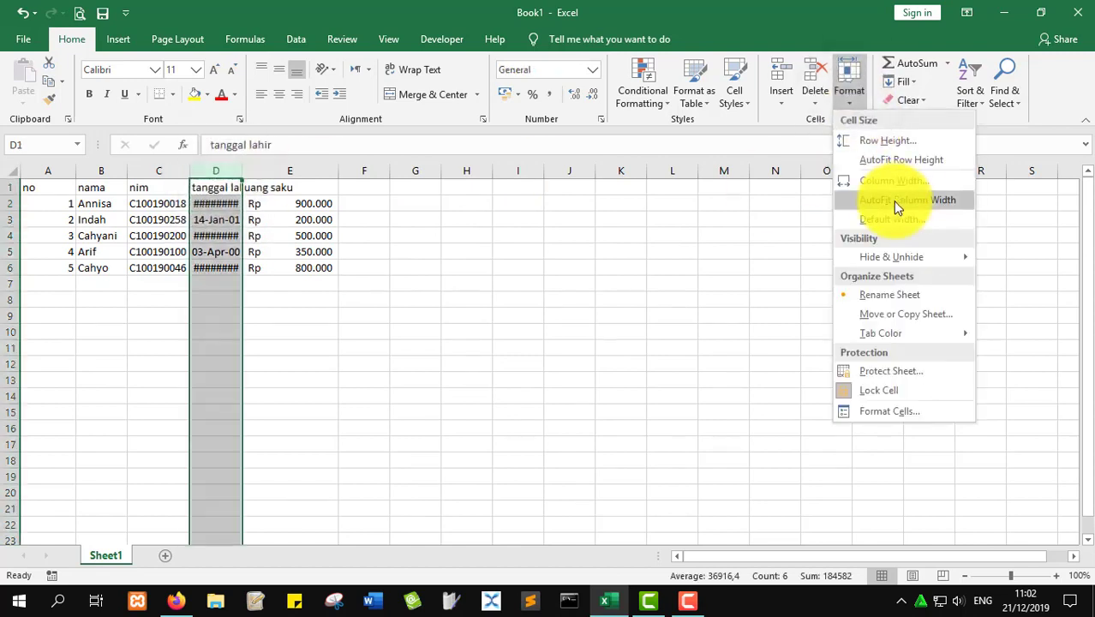
click(893, 201)
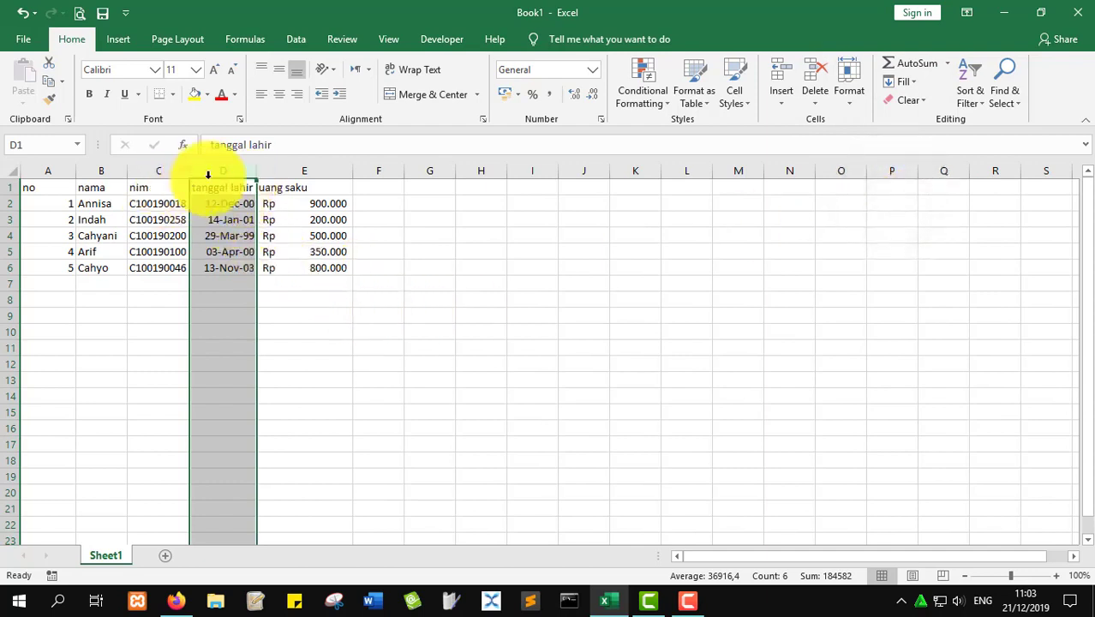
- Check the values in E3, E6, D6 and C5, then reselect cell A2
click(327, 220)
click(278, 269)
click(224, 267)
click(143, 249)
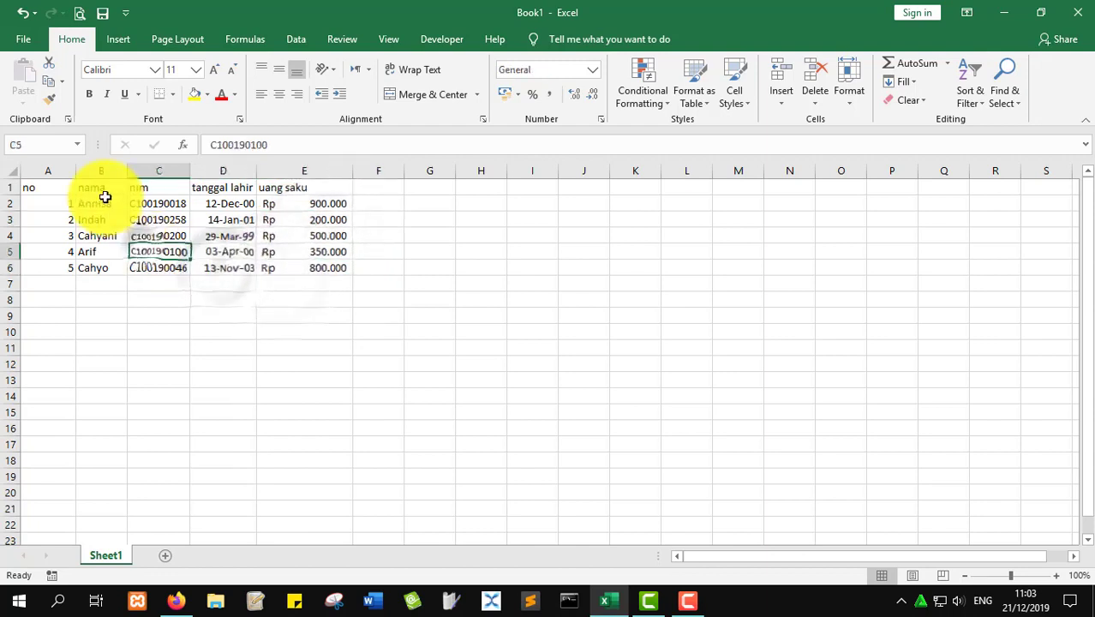
click(43, 204)
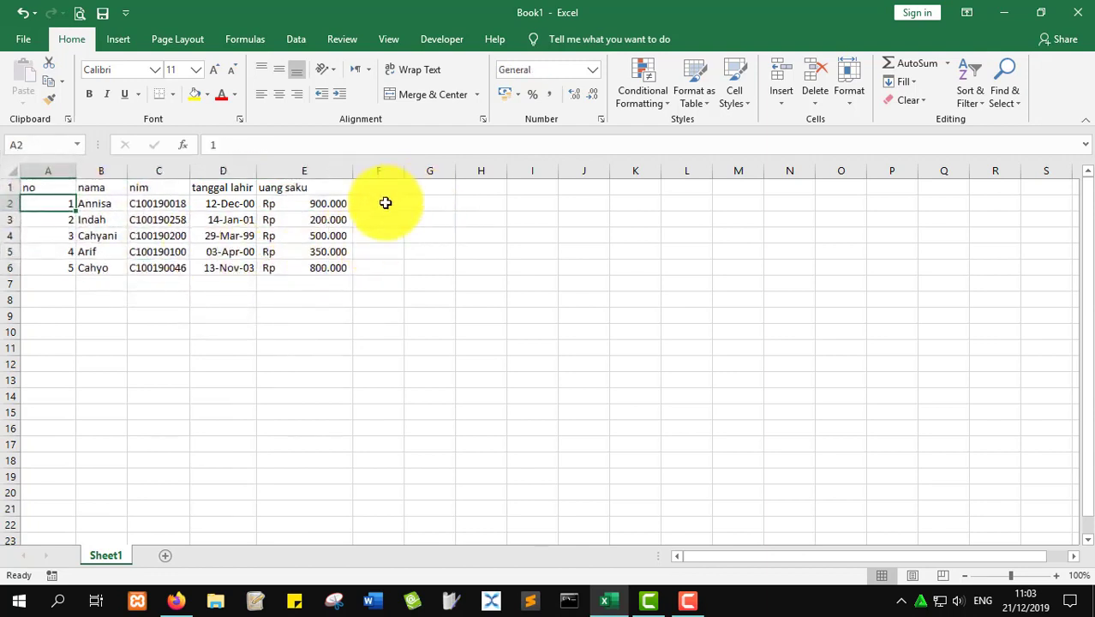